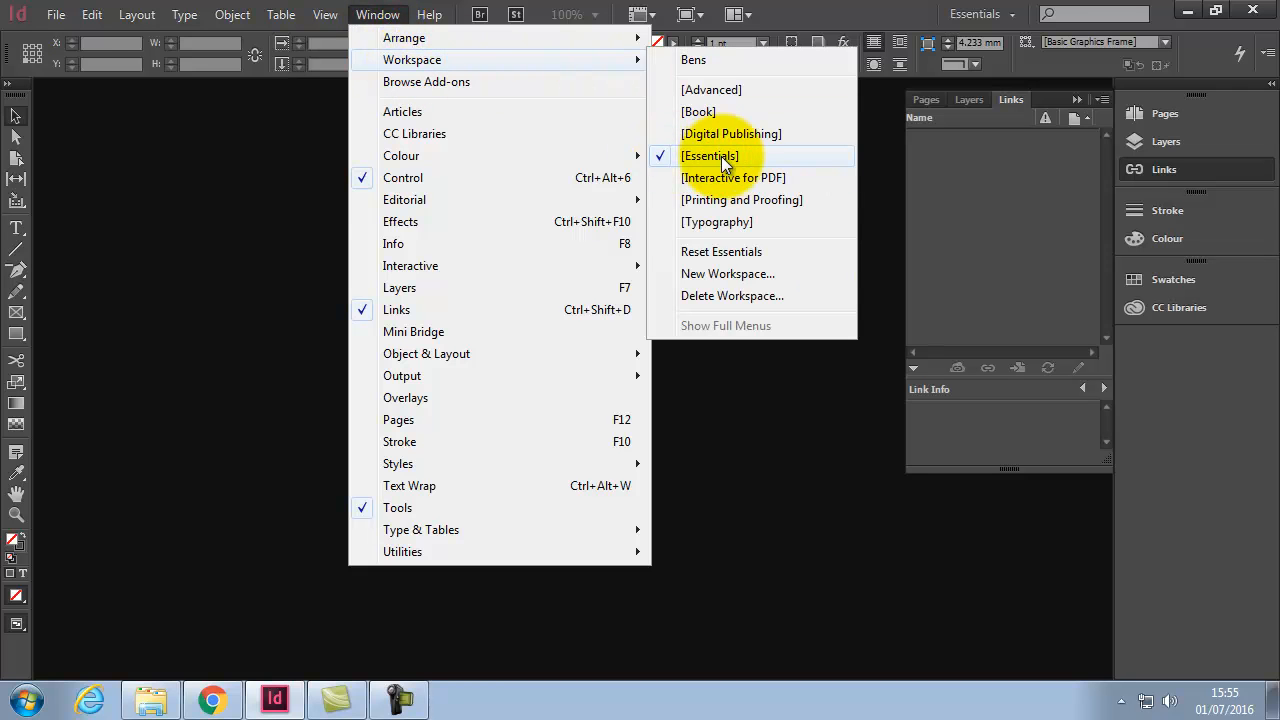
Step: Reset the Essentials workspace and collapse the floating Swatches/CC Libraries panel into the dock
left_click(720, 252)
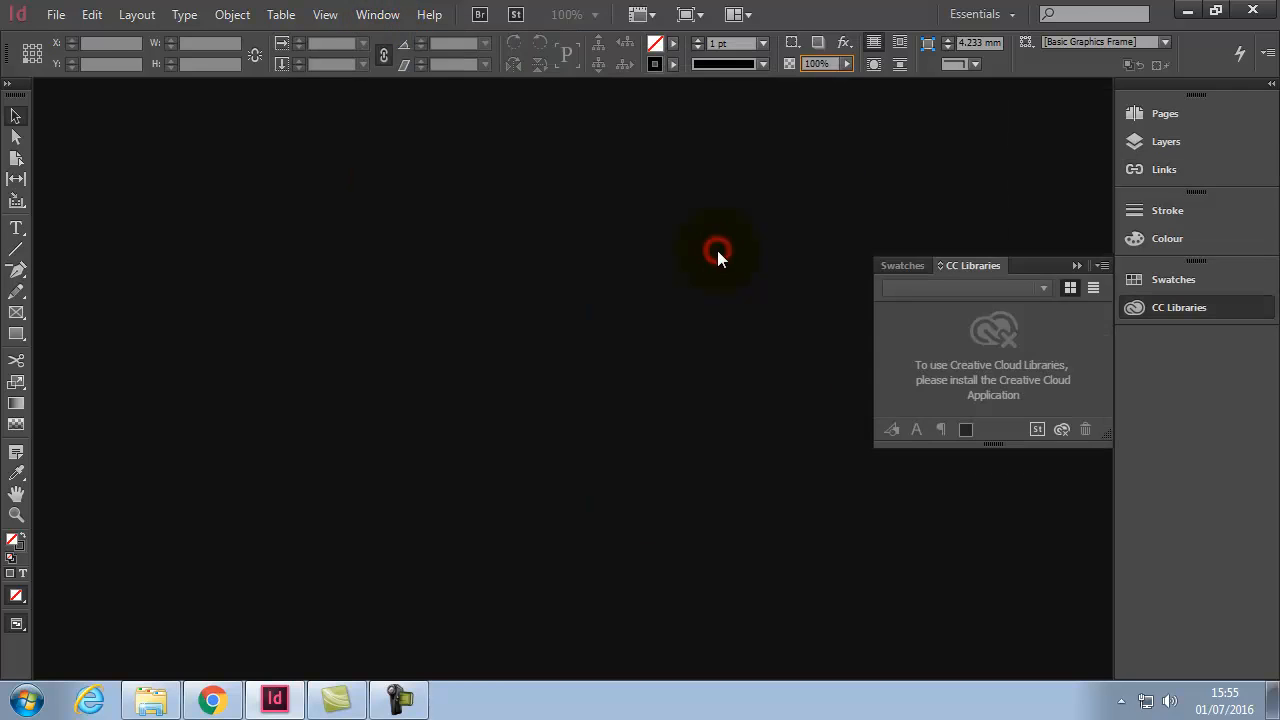
left_click(1075, 268)
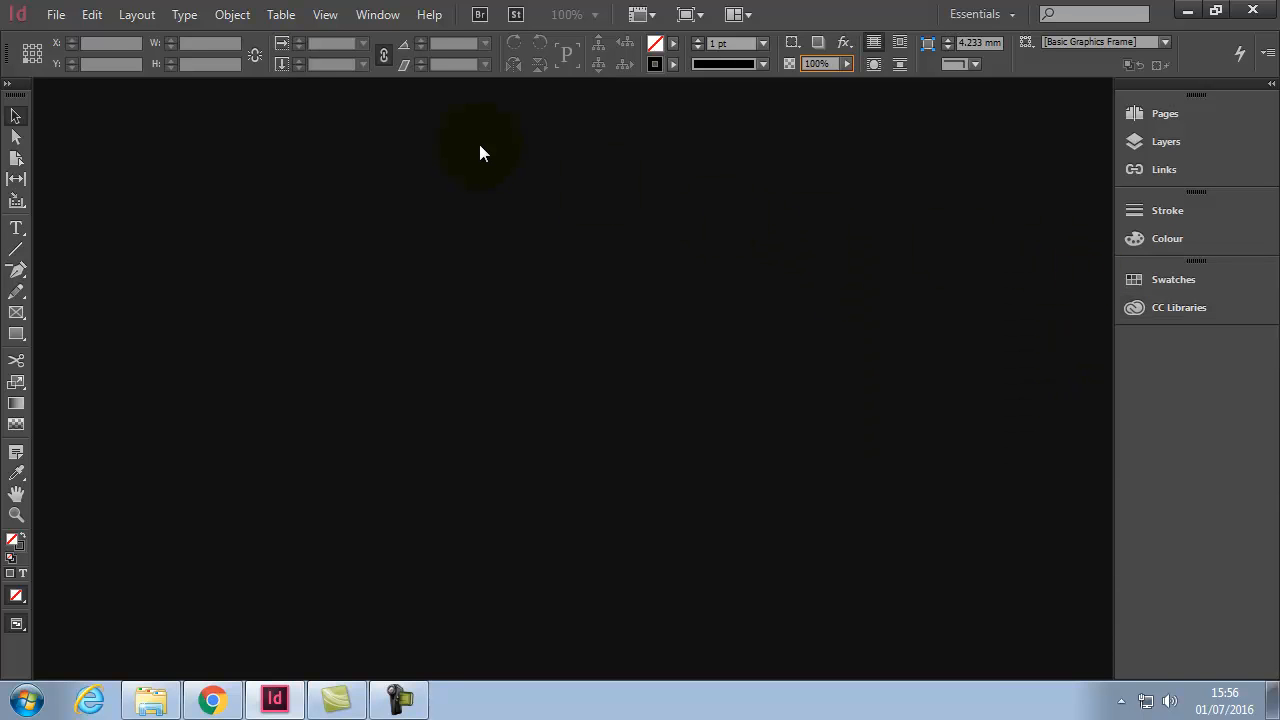
Step: Open zine ACA 6.indd from the Zine folder
left_click(56, 14)
left_click(90, 57)
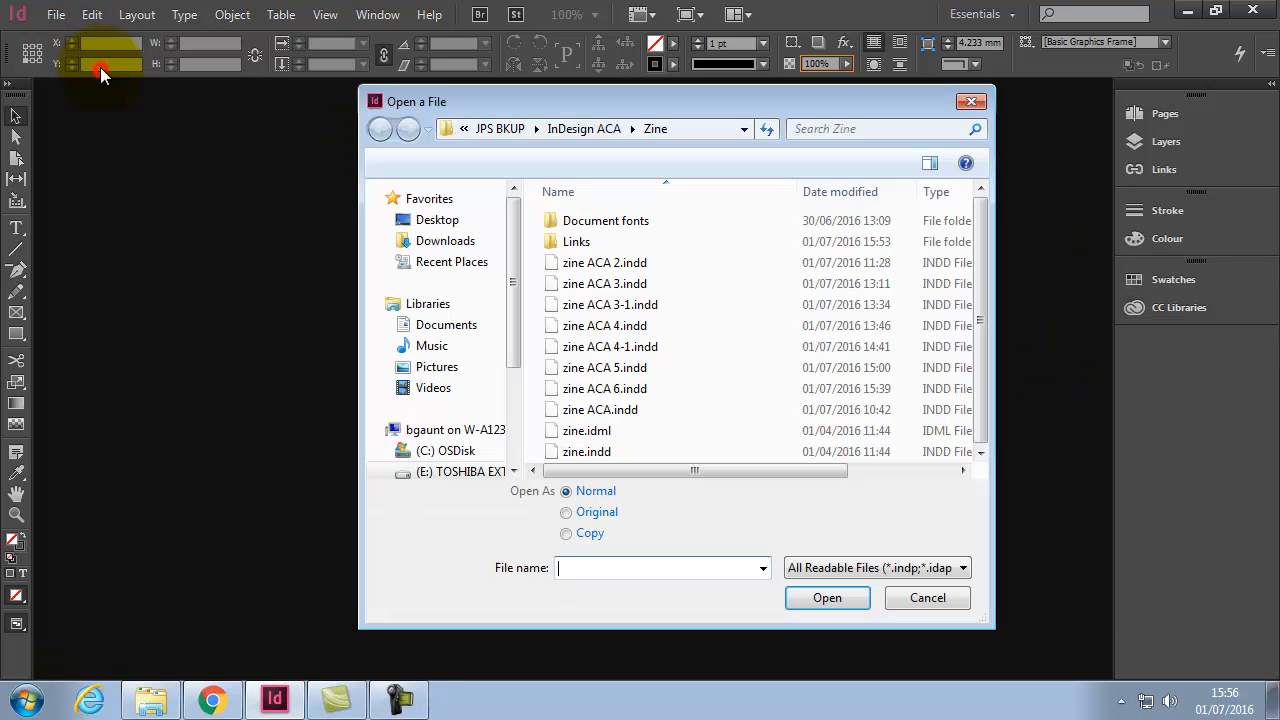
left_click(598, 388)
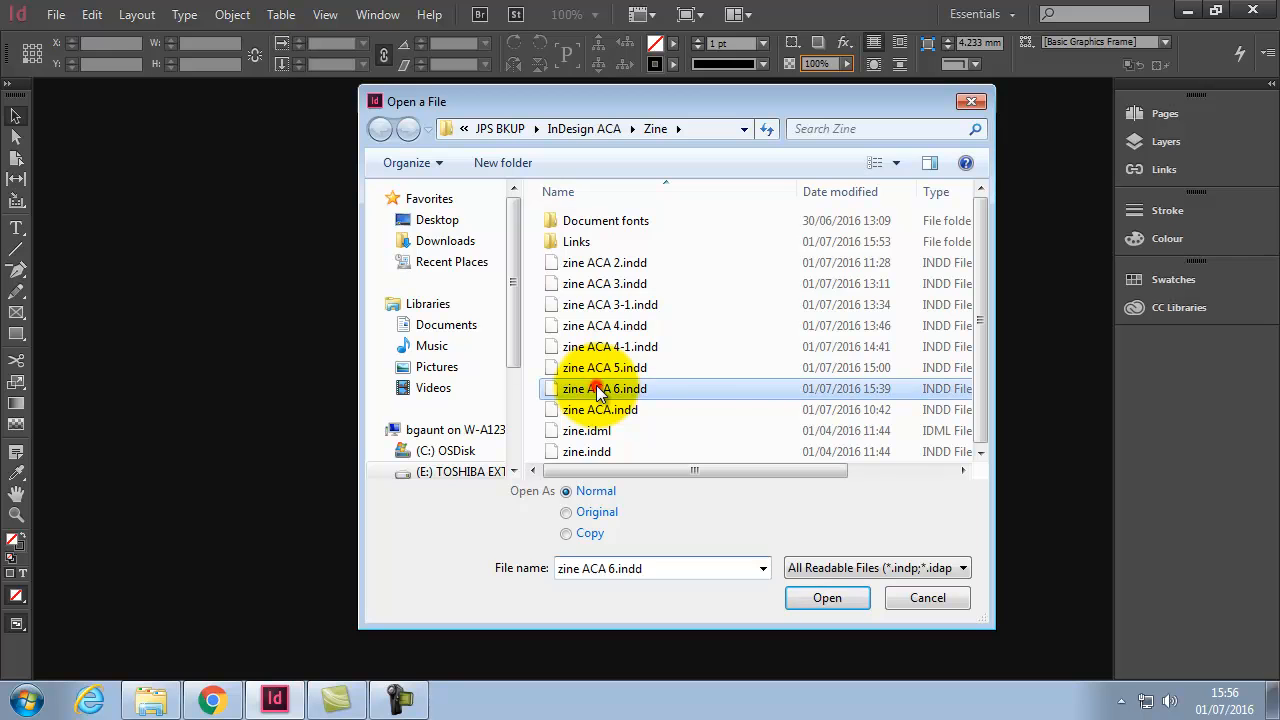
left_click(827, 597)
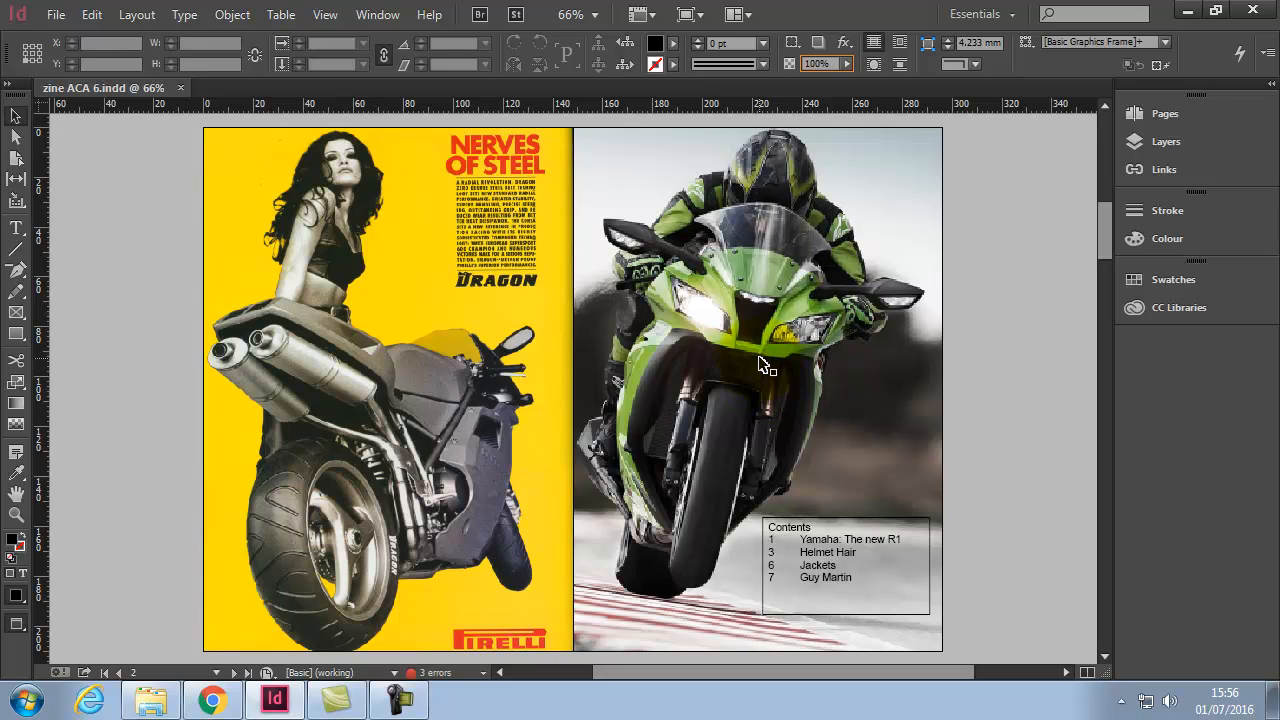
left_click(56, 14)
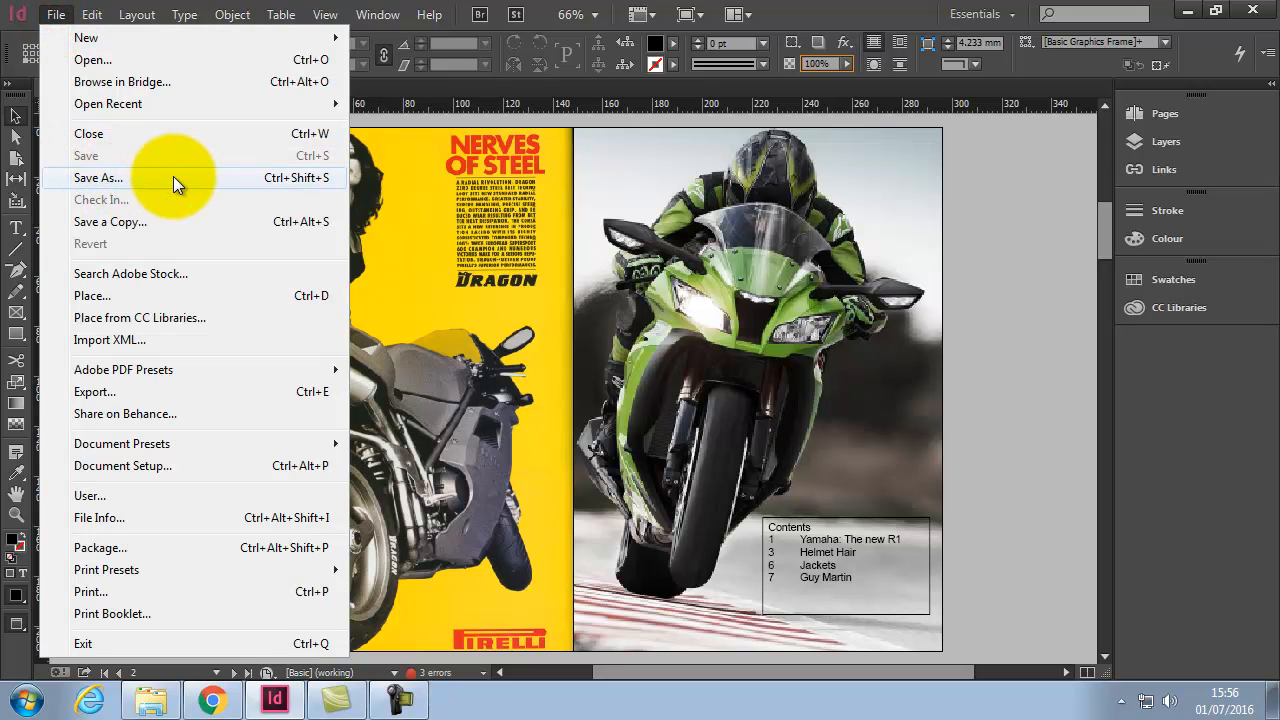
Step: Save the document as zine ACA FINAL.indd, replacing the 6 with FINAL in the name
left_click(120, 177)
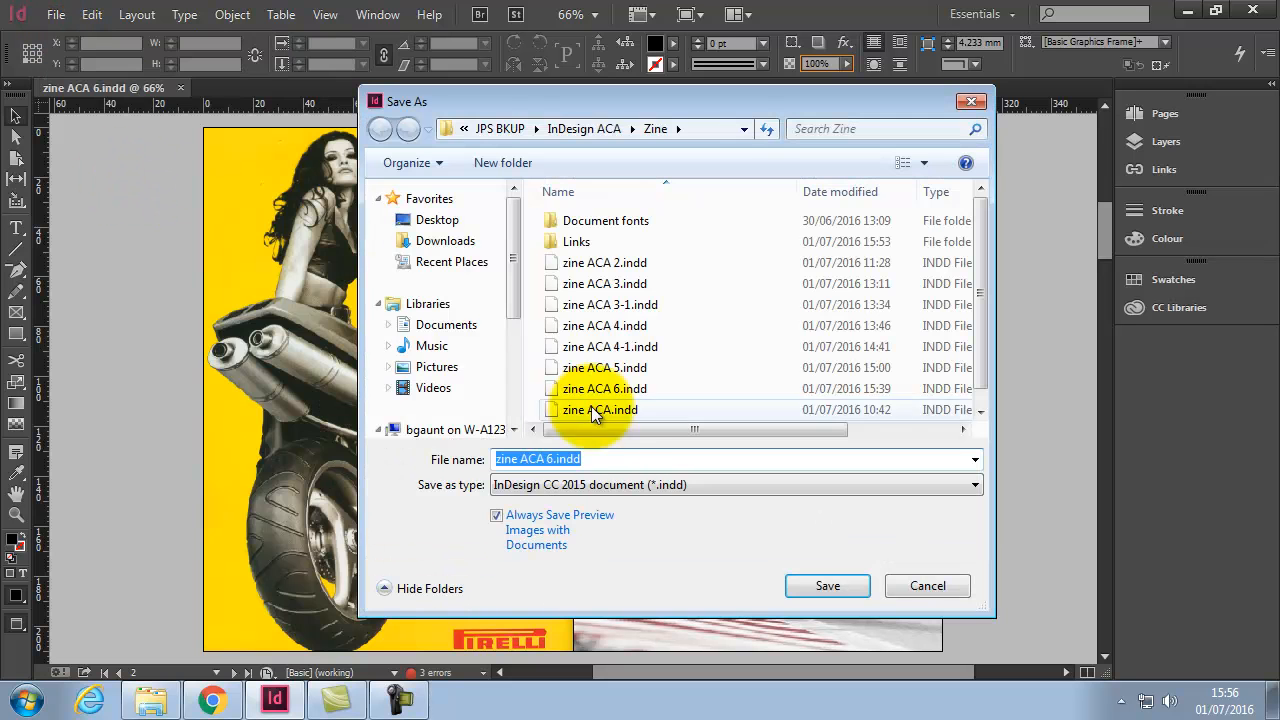
left_click(602, 458)
left_click(553, 458)
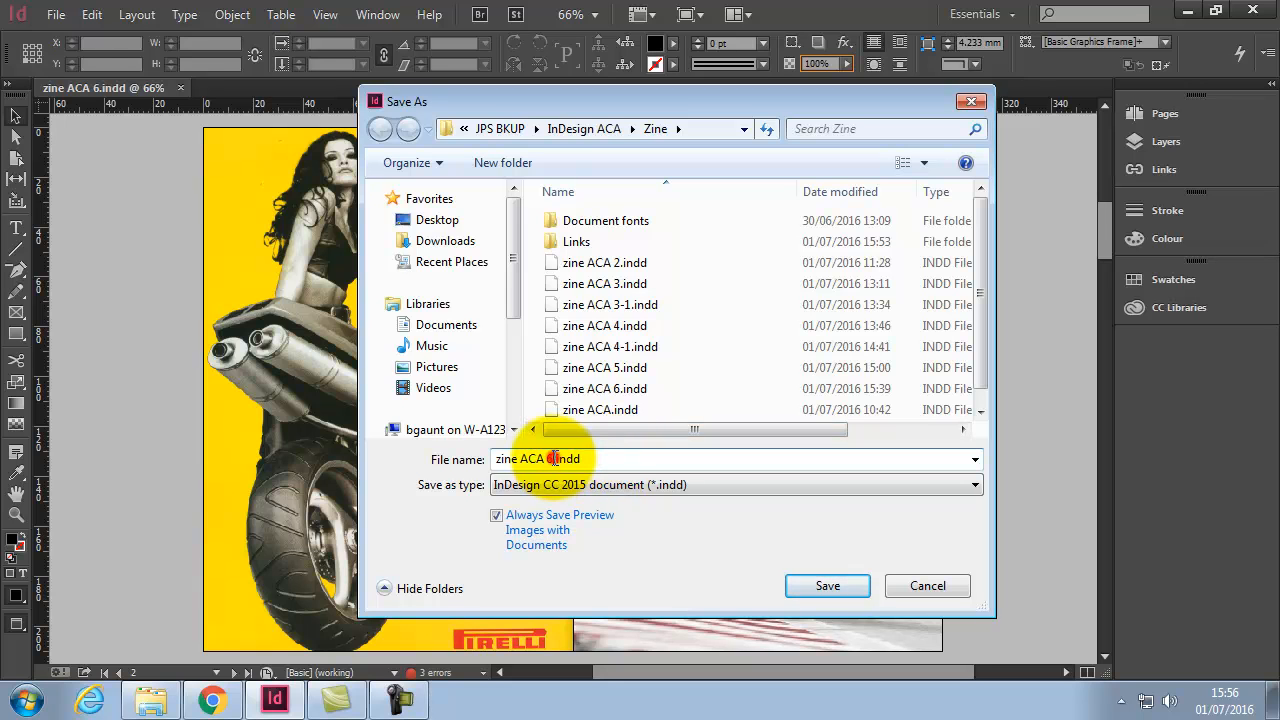
key("BackSpace")
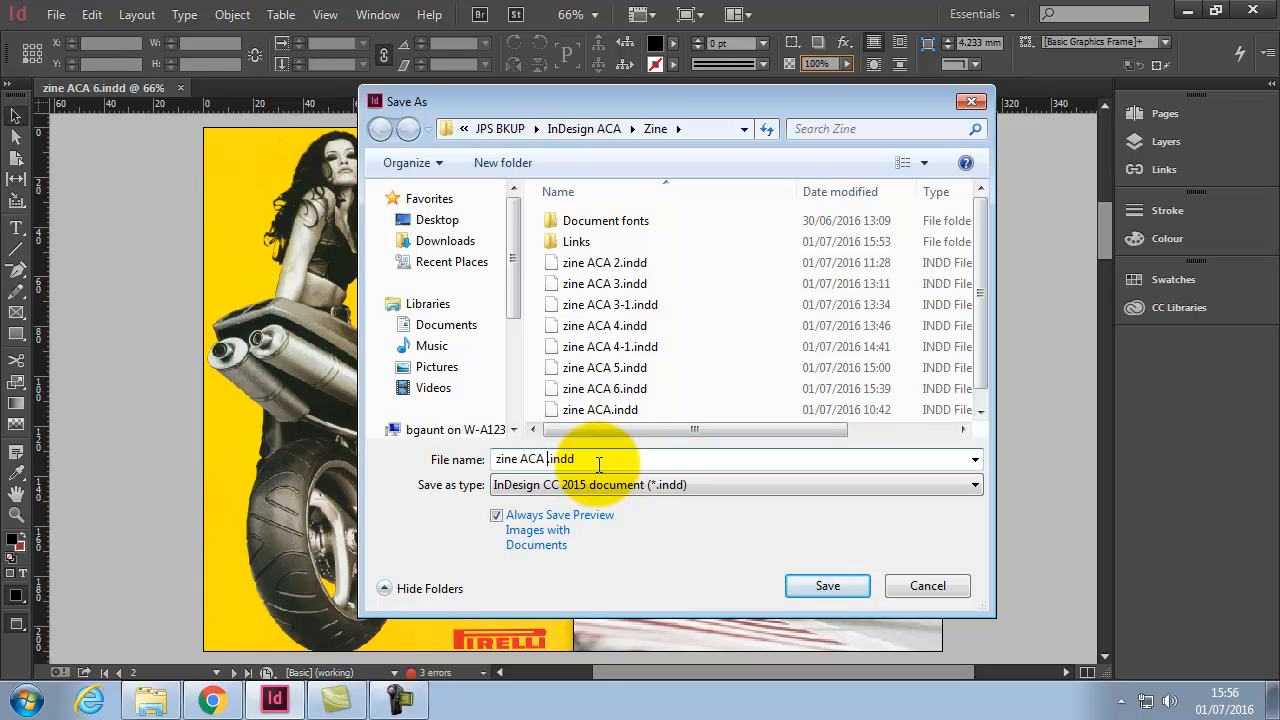
type("FINAL")
left_click(840, 585)
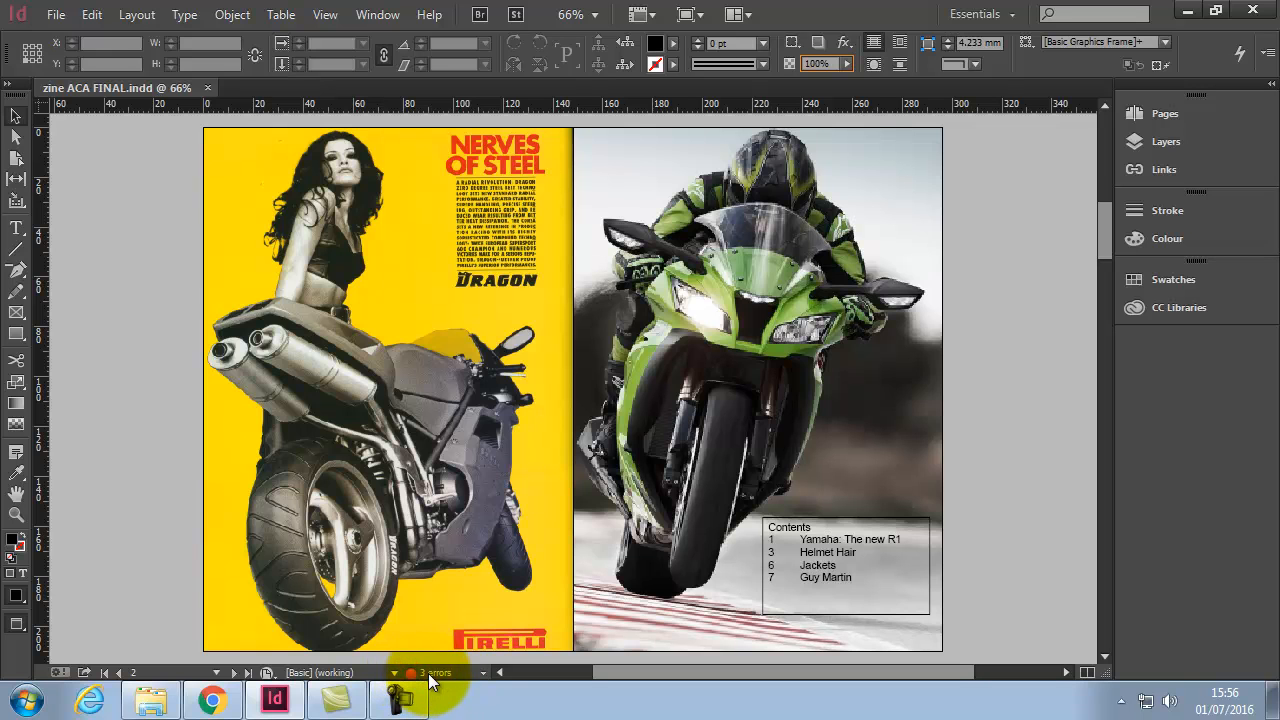
Step: Expand Preflight's TEXT > Overset text errors, jump to page 8's frame, and move the panel aside
double_click(430, 674)
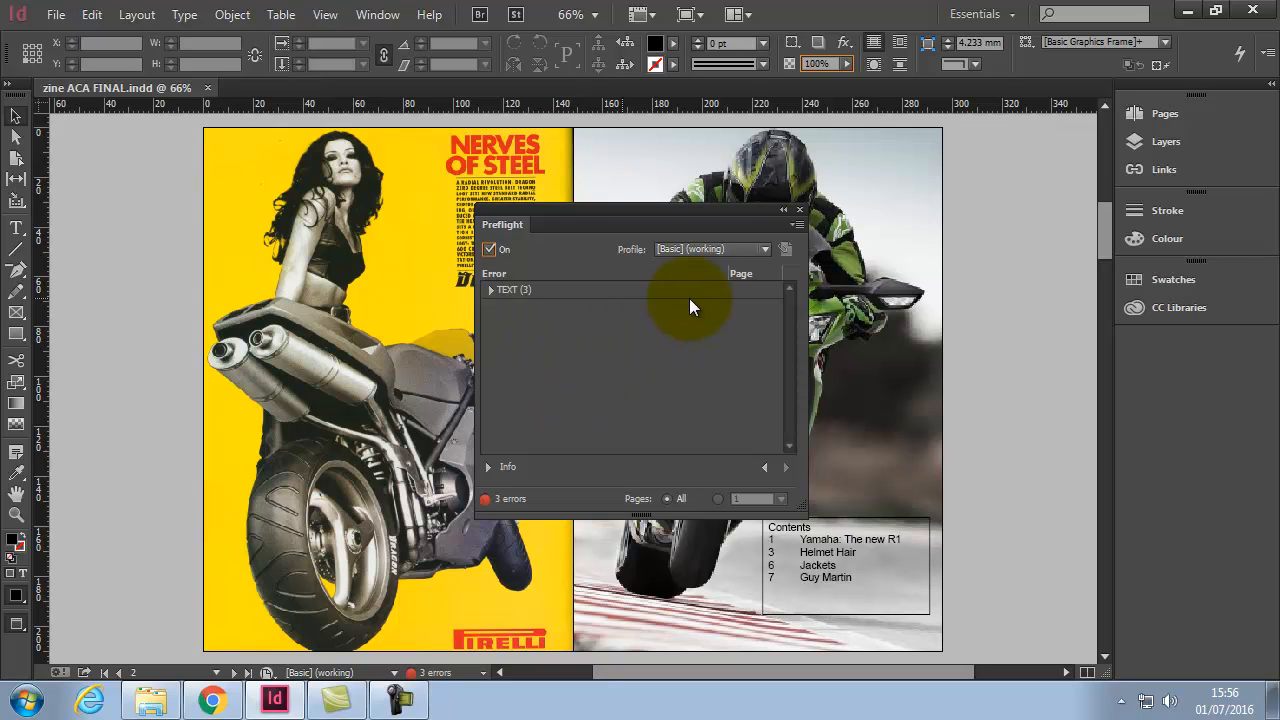
left_click(491, 291)
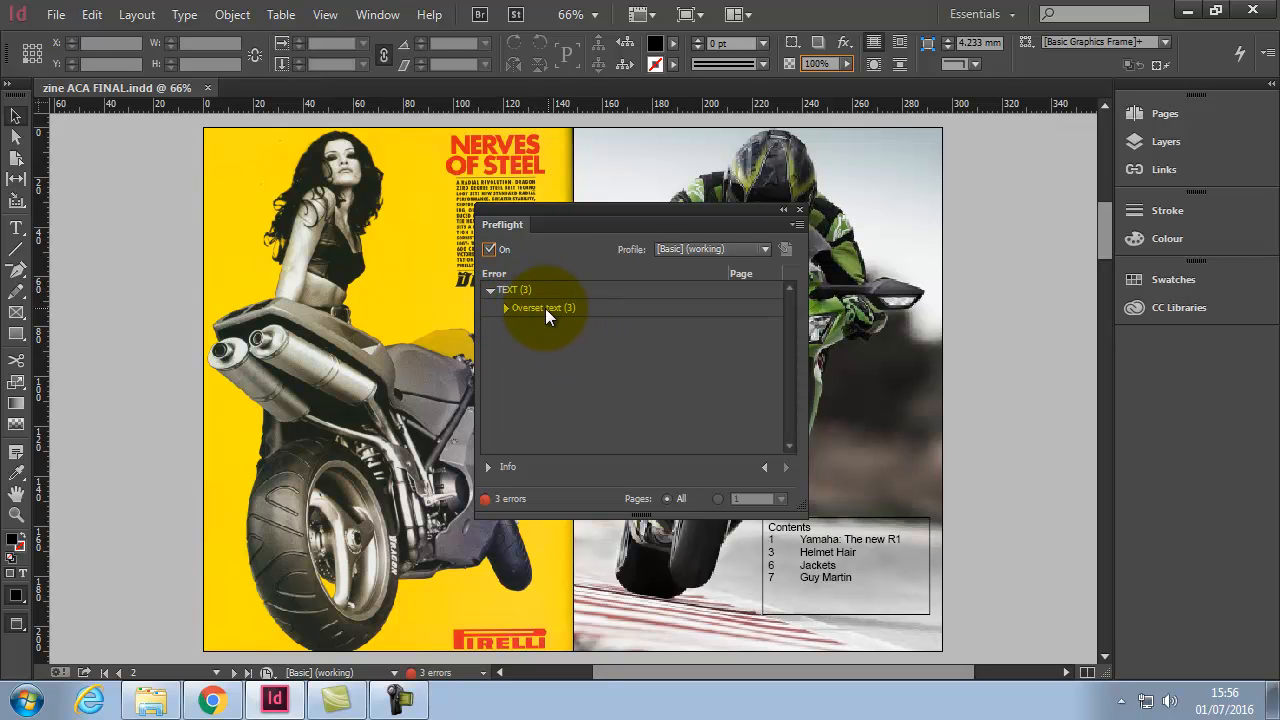
left_click(506, 308)
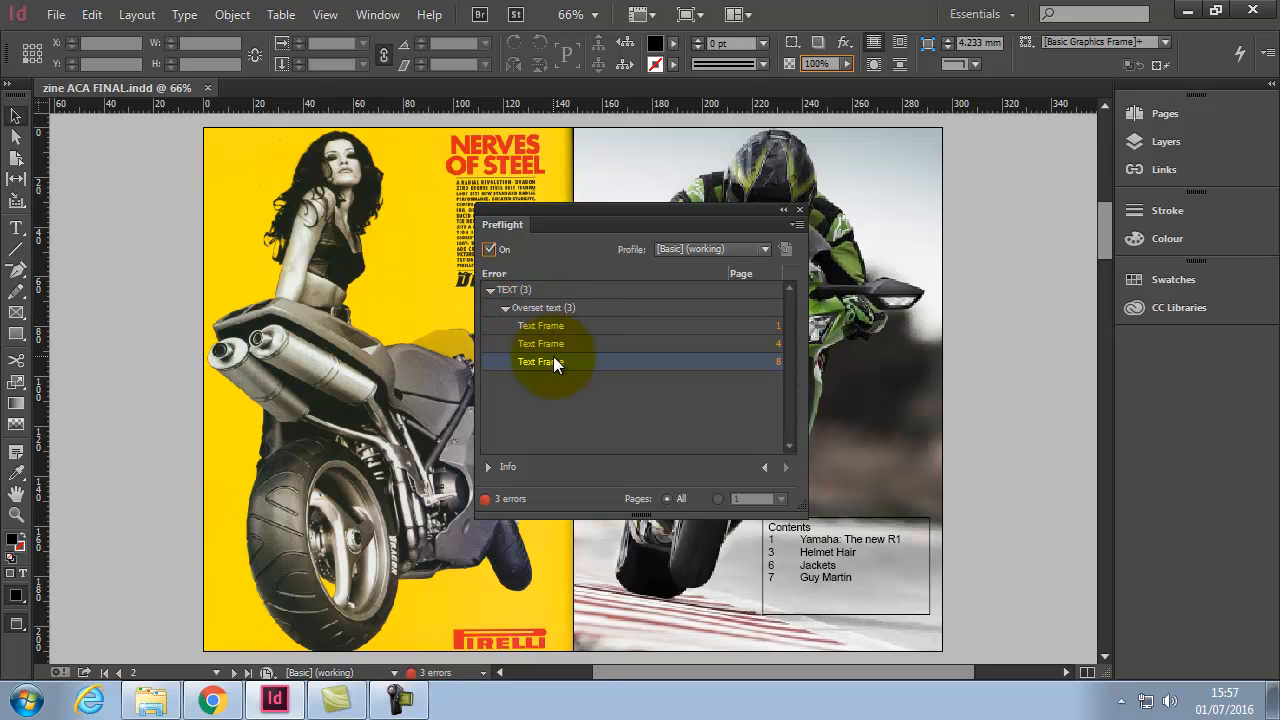
left_click(778, 362)
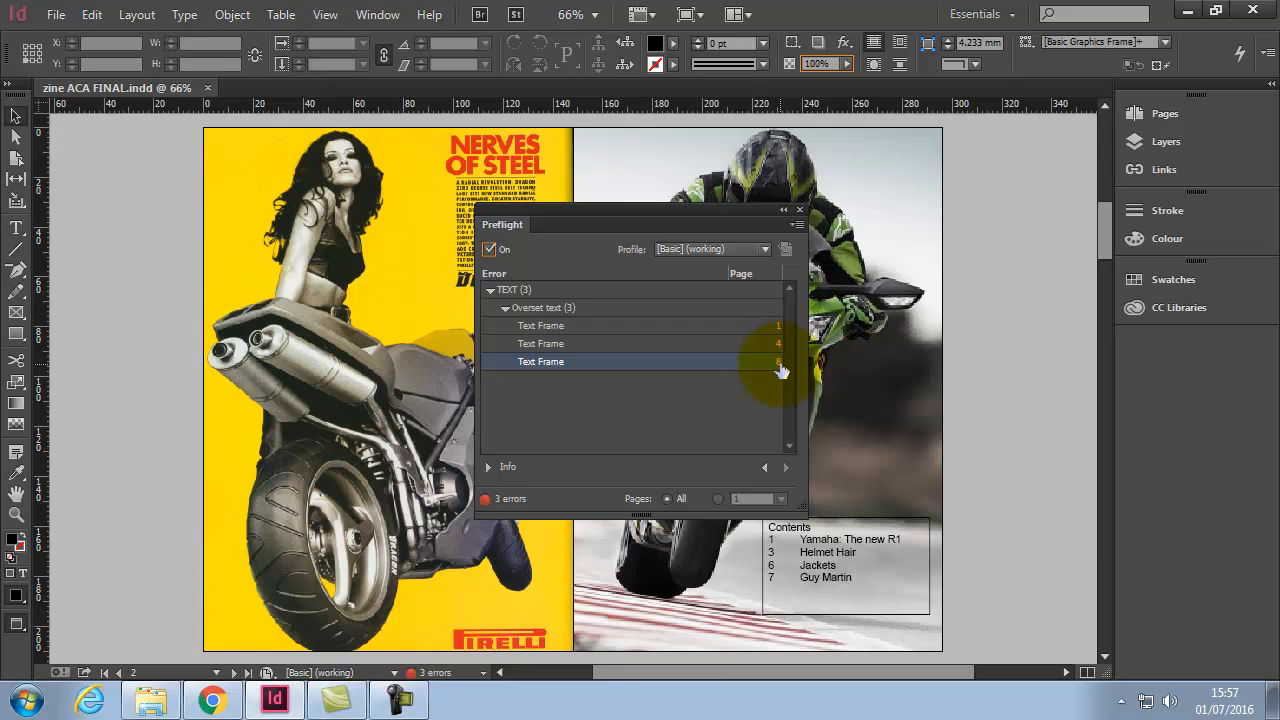
left_click_drag(672, 212, 977, 181)
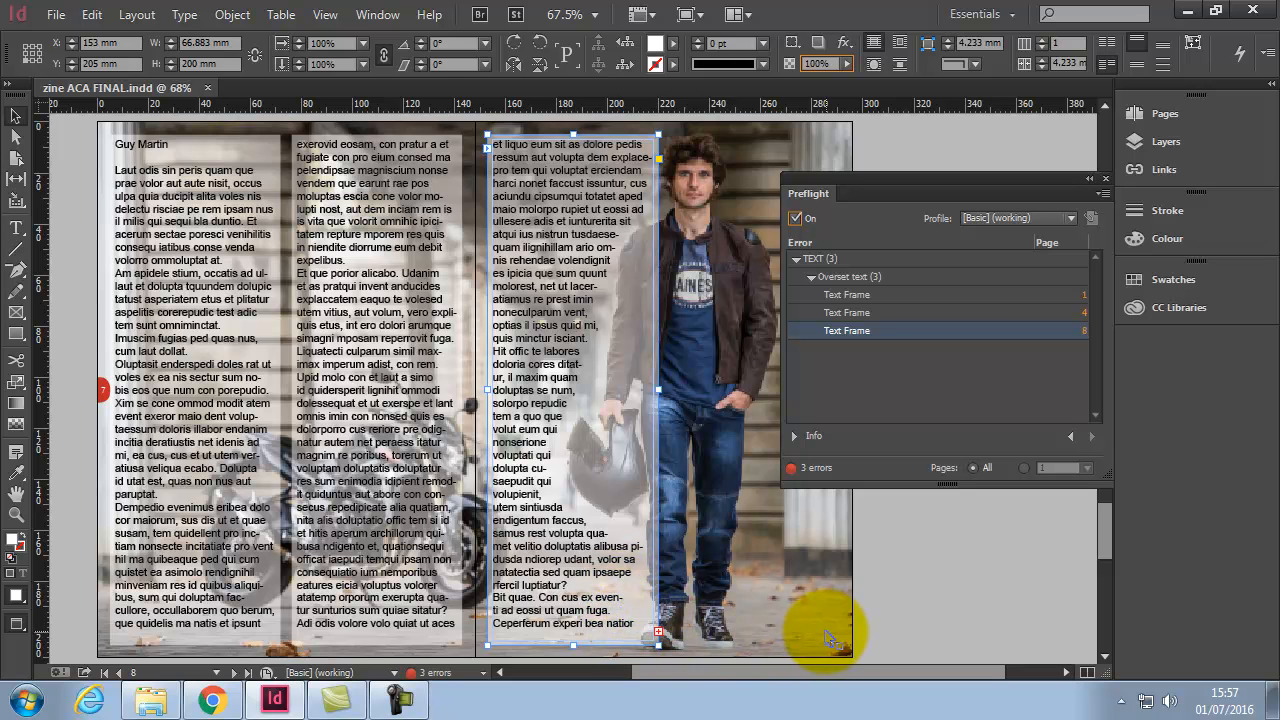
Step: Thread a trial overflow frame from page 8's overset text, reposition it, then delete it
left_click(660, 636)
mouse_move(725, 530)
left_mouse_down()
mouse_move(843, 586)
mouse_move(954, 614)
left_mouse_up()
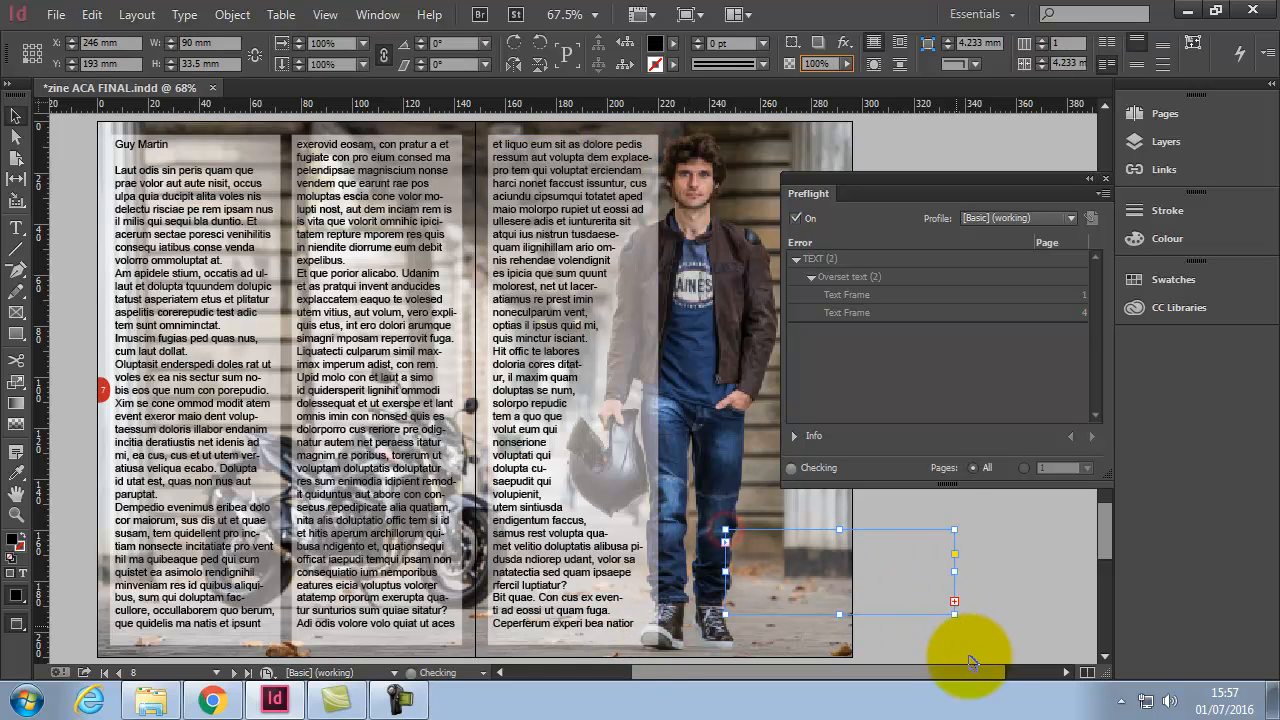
left_click_drag(873, 530, 988, 542)
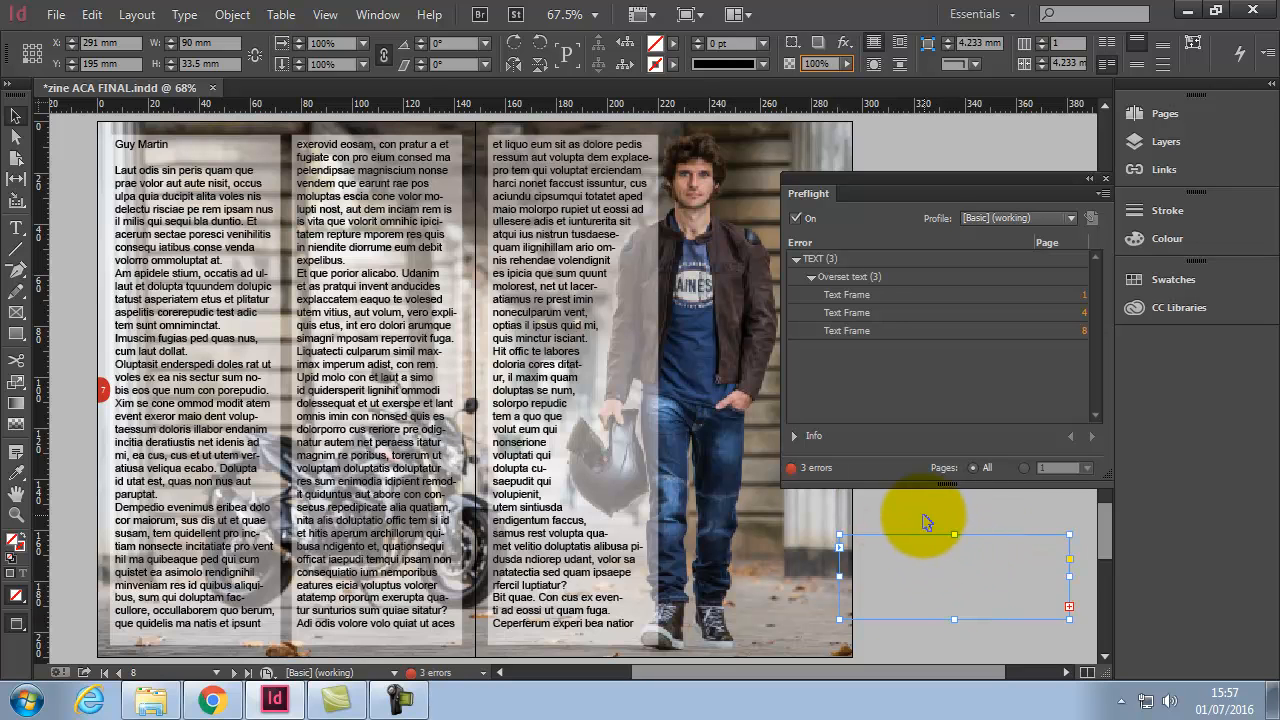
key("Delete")
key("ctrl+z")
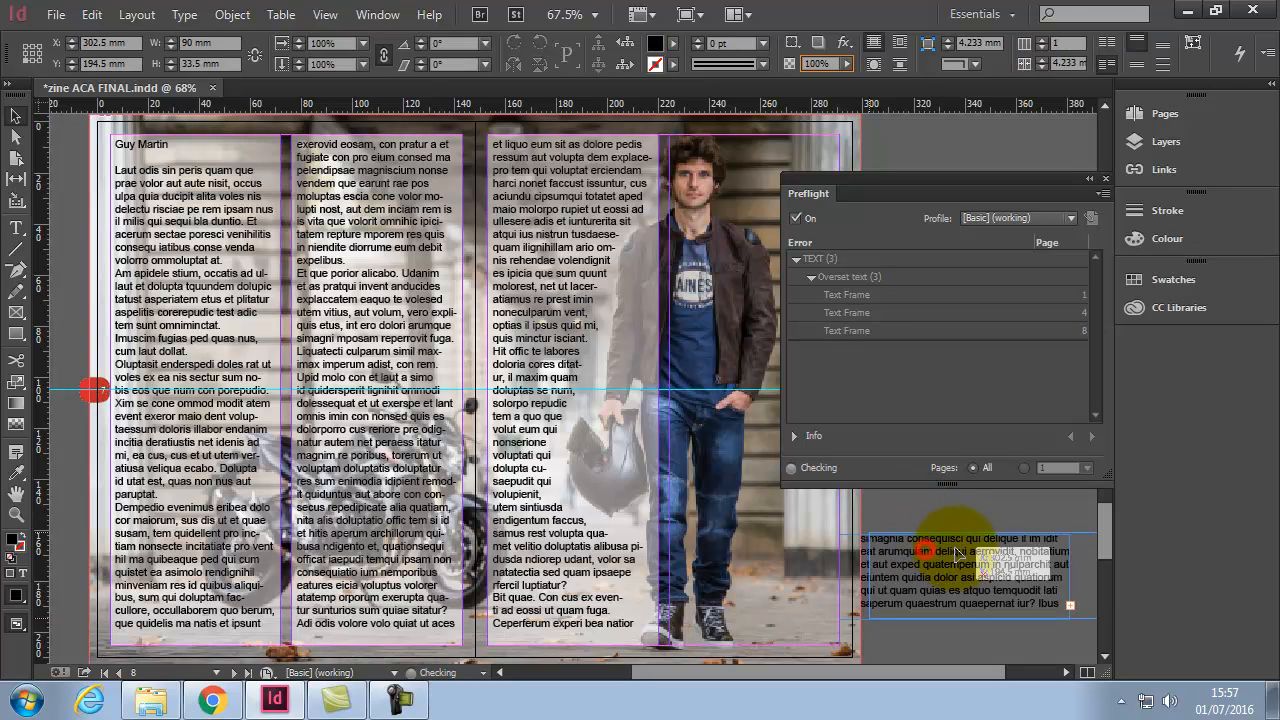
left_click_drag(945, 586, 822, 588)
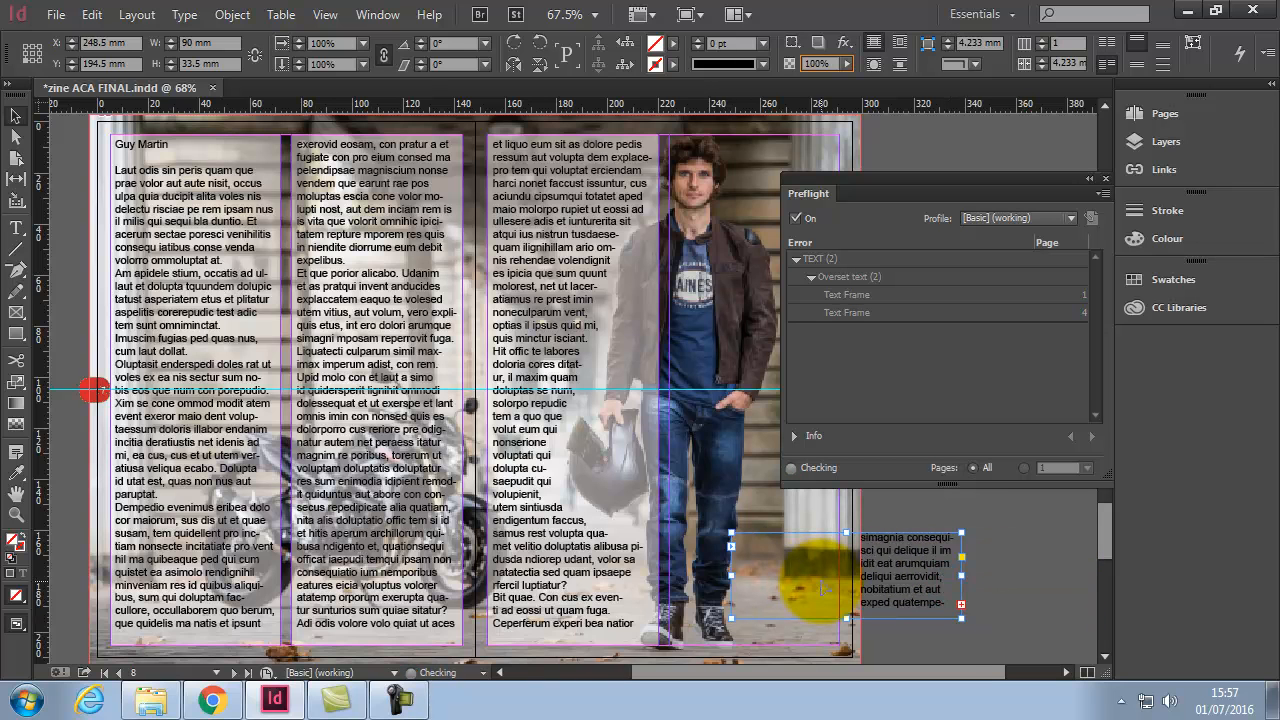
key("Delete")
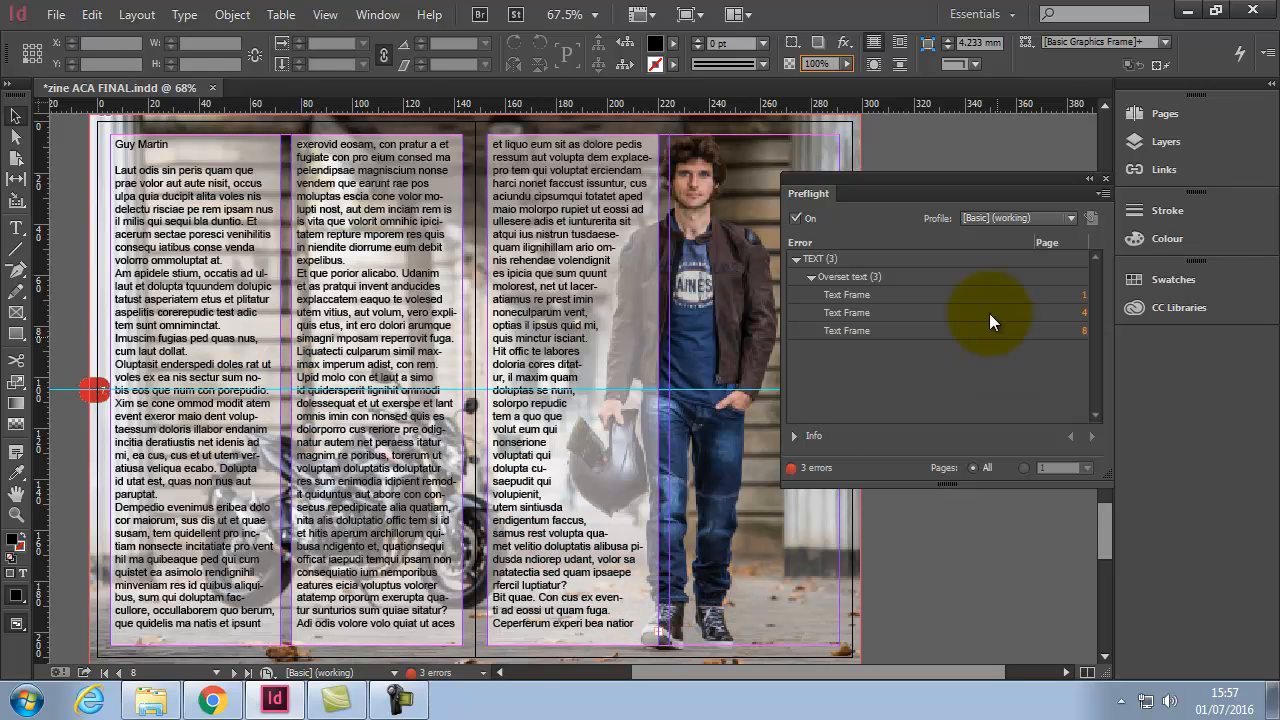
Step: Collapse the Preflight error tree and close the Preflight panel
left_click(810, 277)
left_click(796, 258)
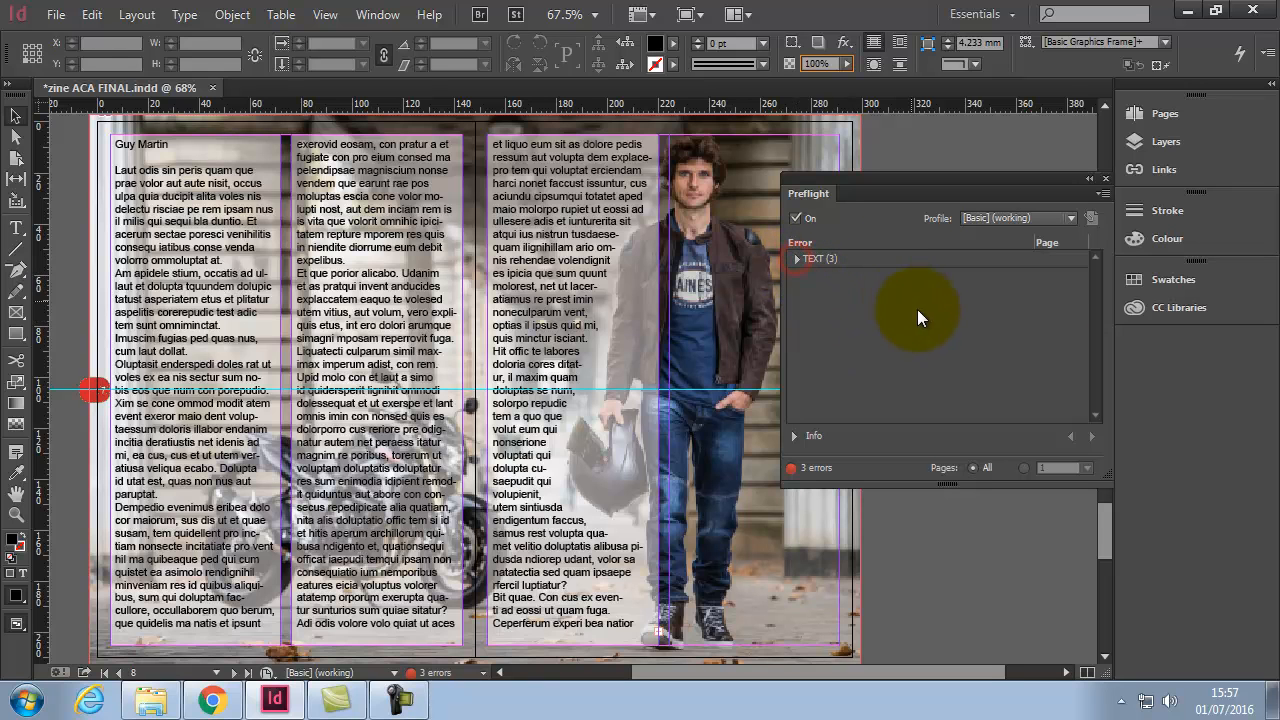
left_click(1104, 179)
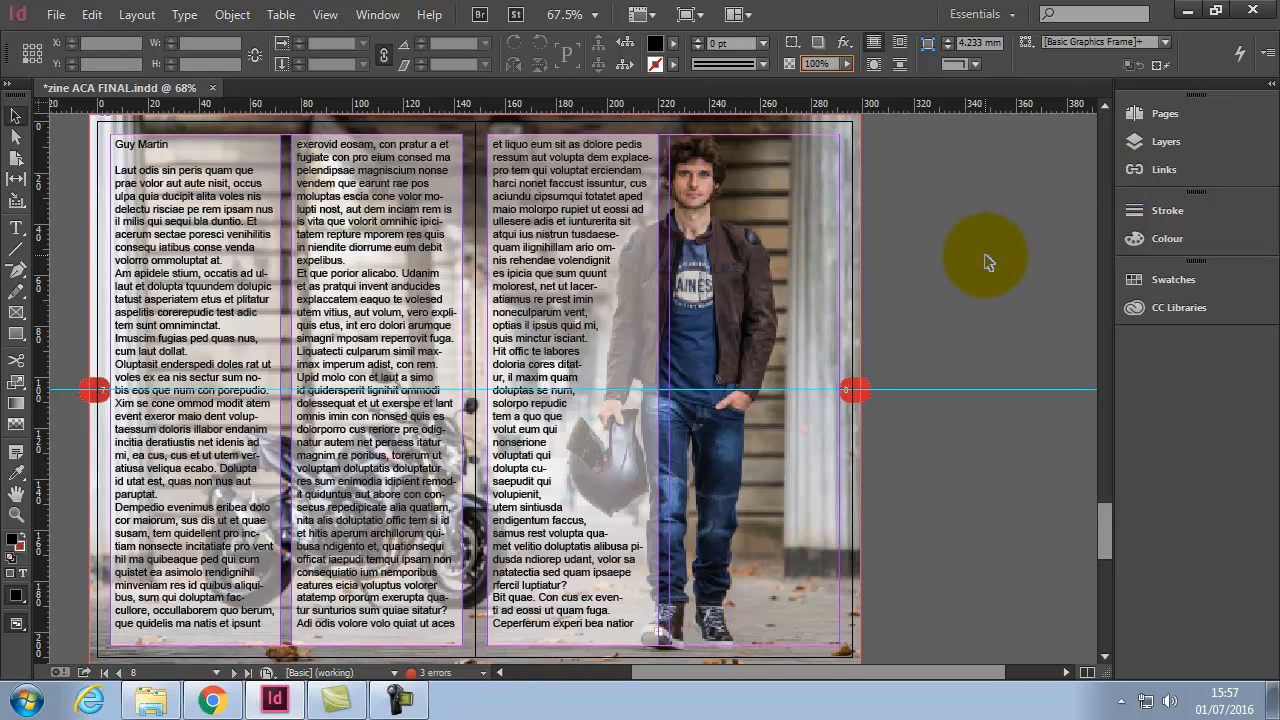
Step: Rename guy.jpg to theman.jpg in the Links folder, then return to InDesign
left_click(165, 703)
left_click_drag(864, 98, 707, 39)
left_click_drag(1101, 452, 1090, 417)
right_click(1022, 196)
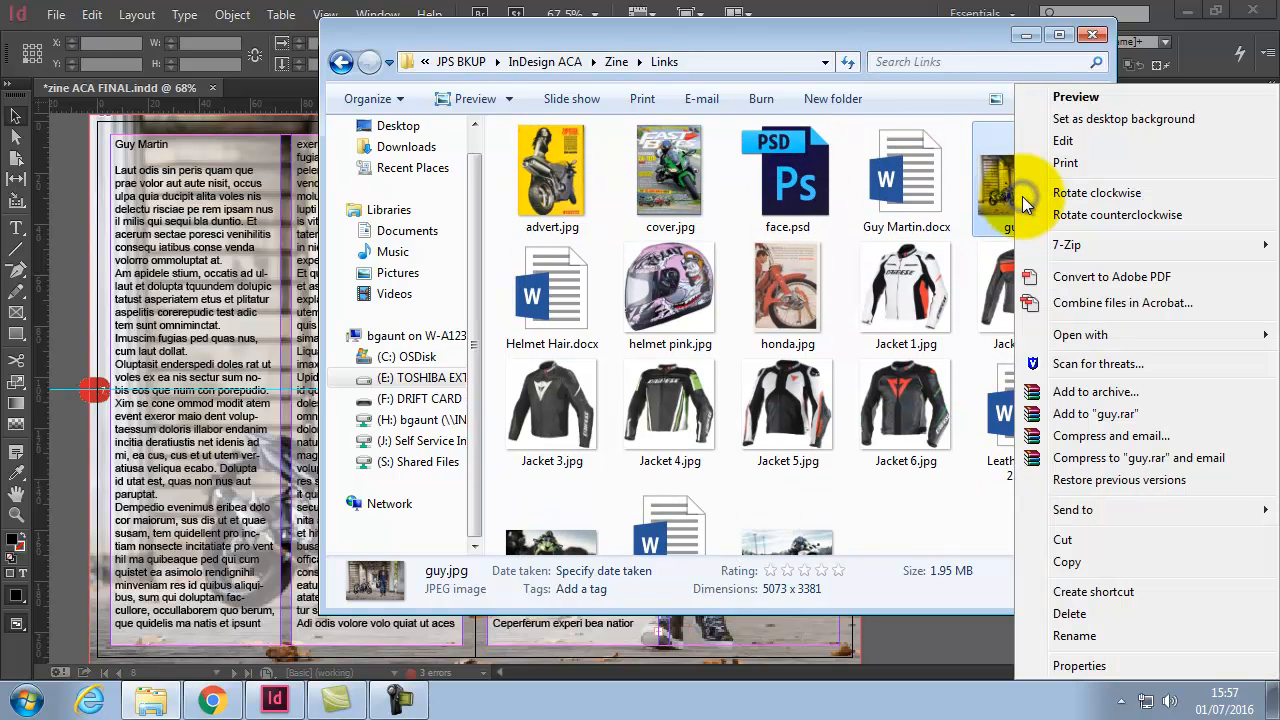
left_click(1098, 636)
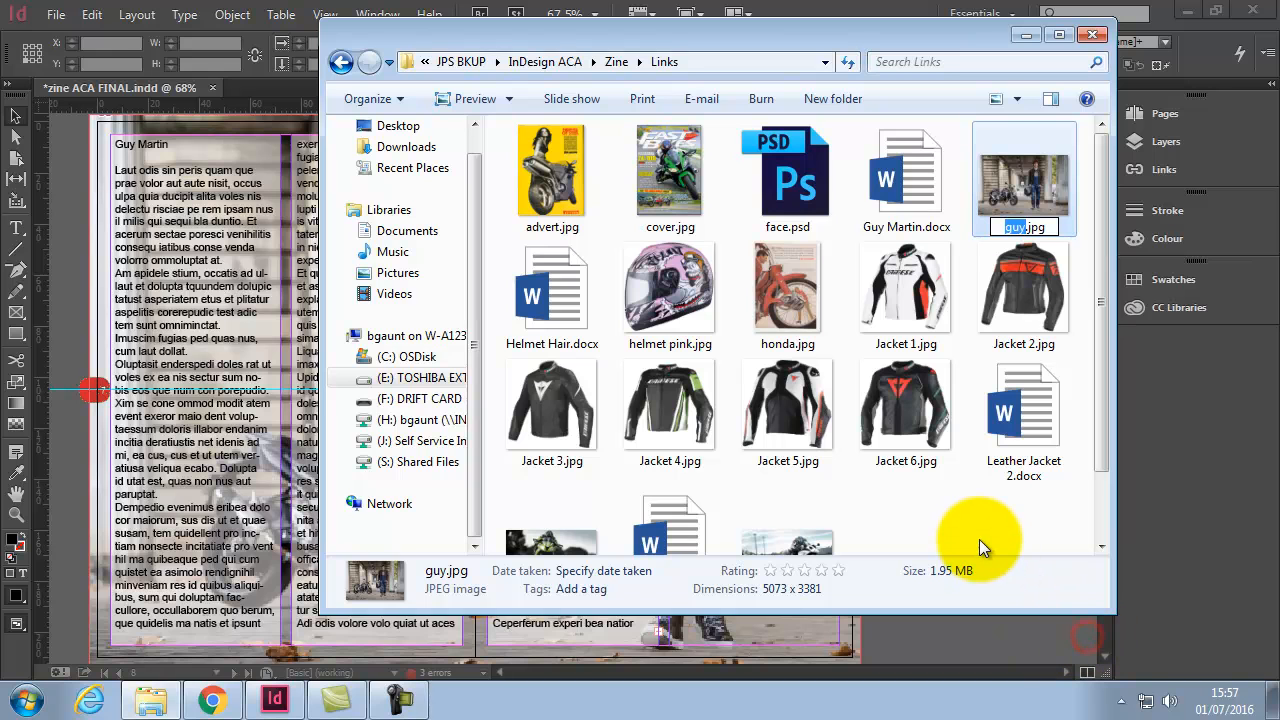
type("theman")
key("Return")
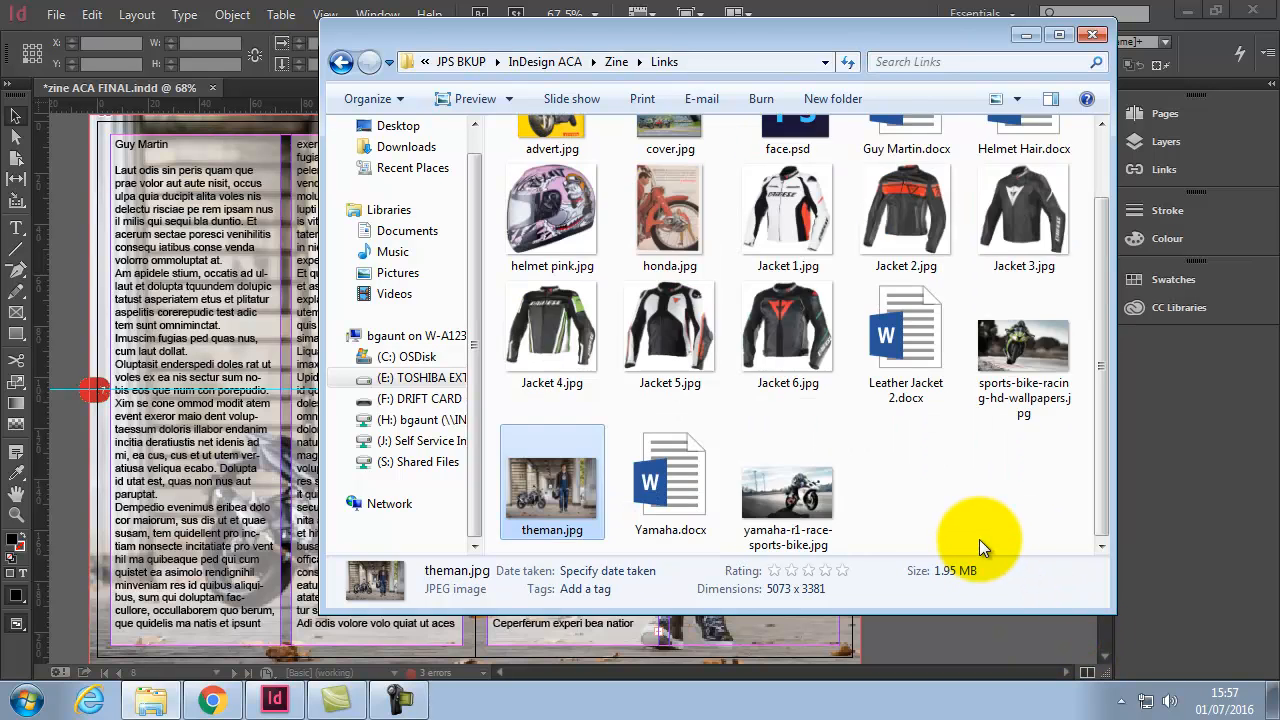
left_click(976, 641)
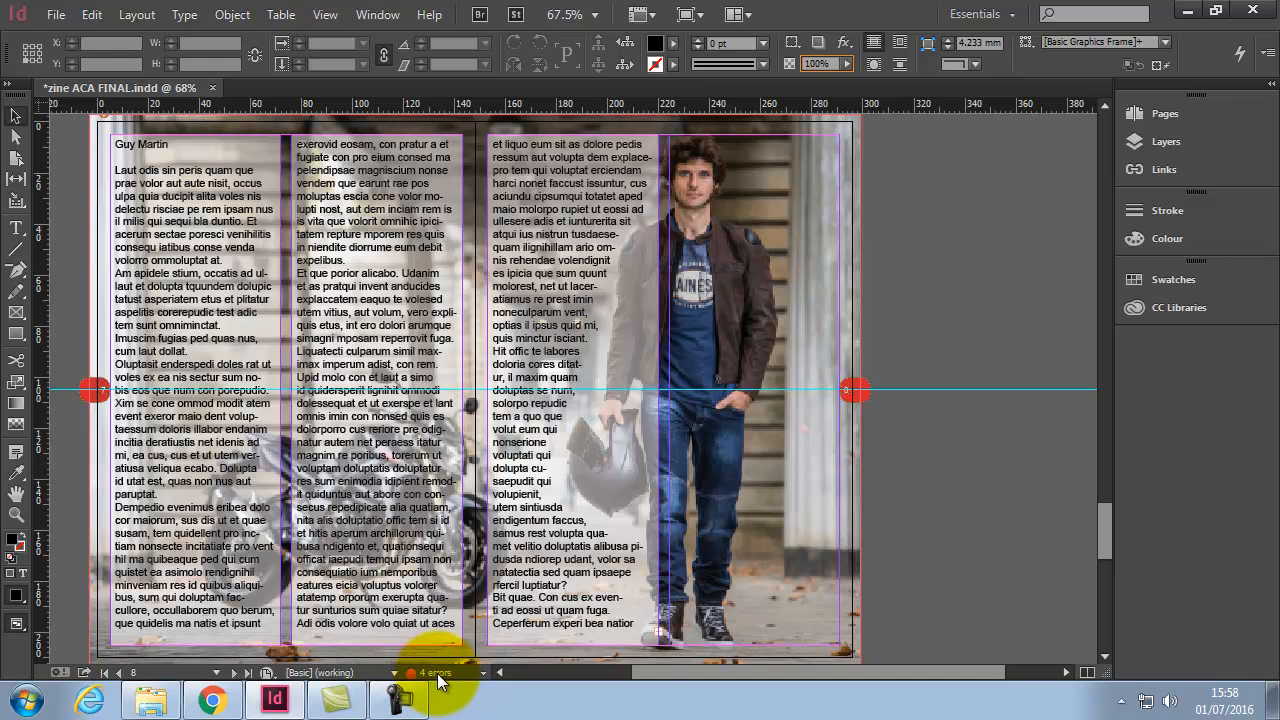
Step: In Preflight, expand LINKS > Missing link and jump to guy.jpg on page 7
double_click(440, 677)
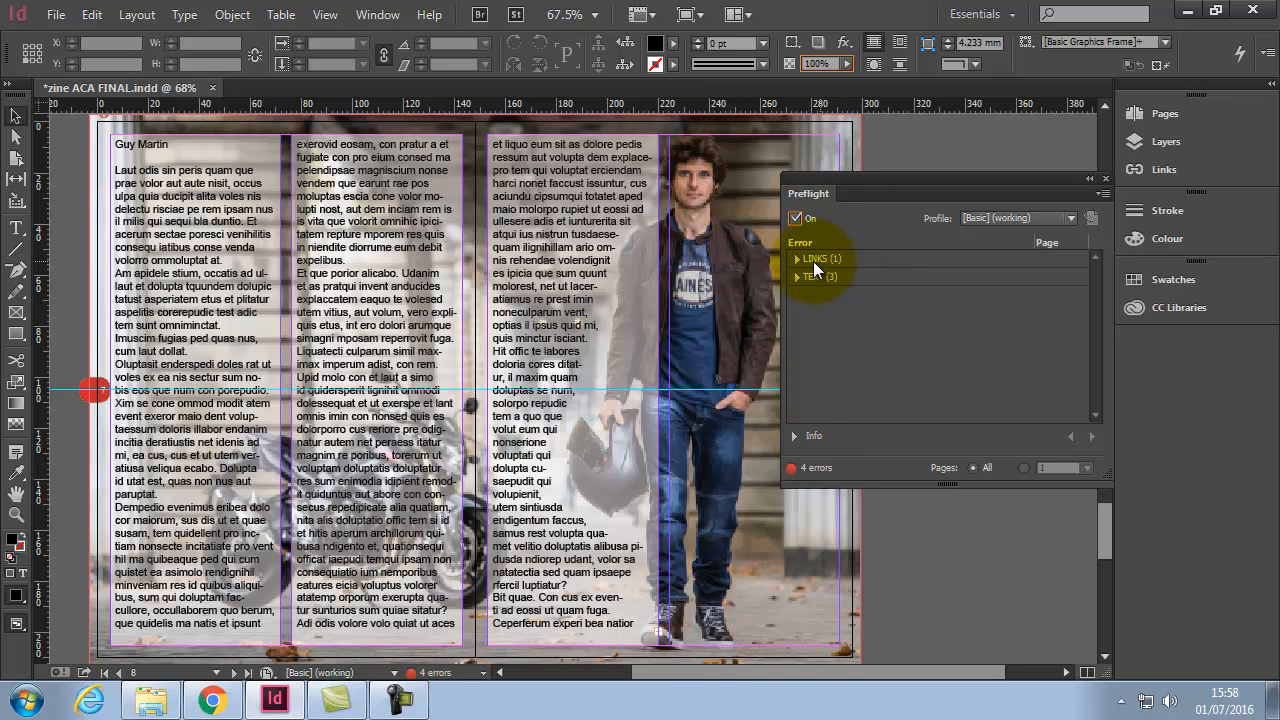
left_click(795, 258)
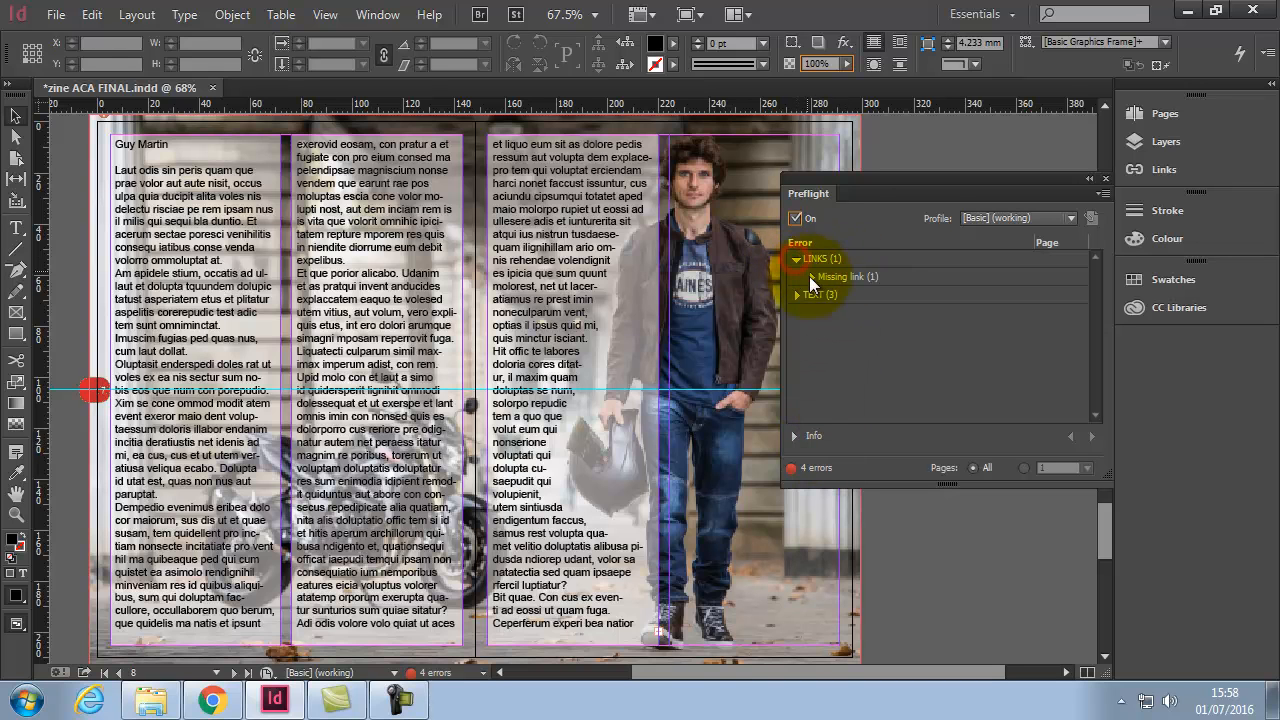
left_click(811, 277)
left_click(838, 295)
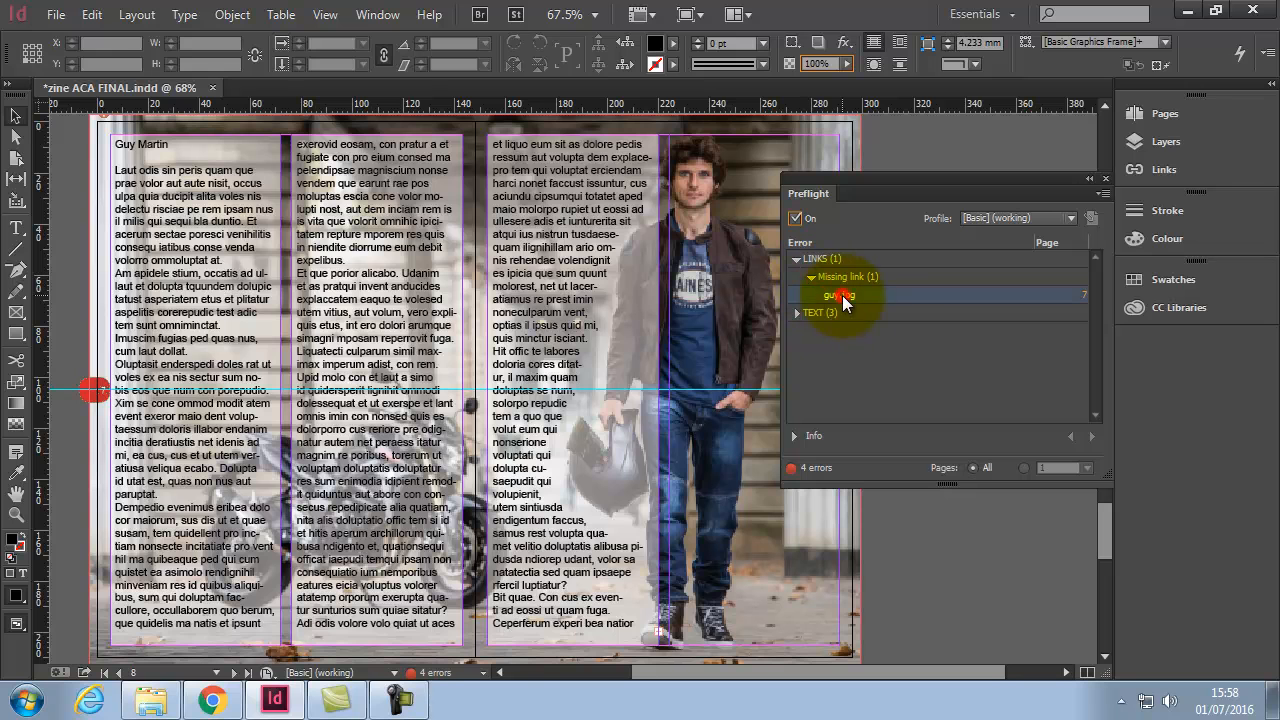
left_click(1085, 296)
Step: Move the Preflight panel lower and bring up the Links panel
left_click_drag(912, 171, 880, 331)
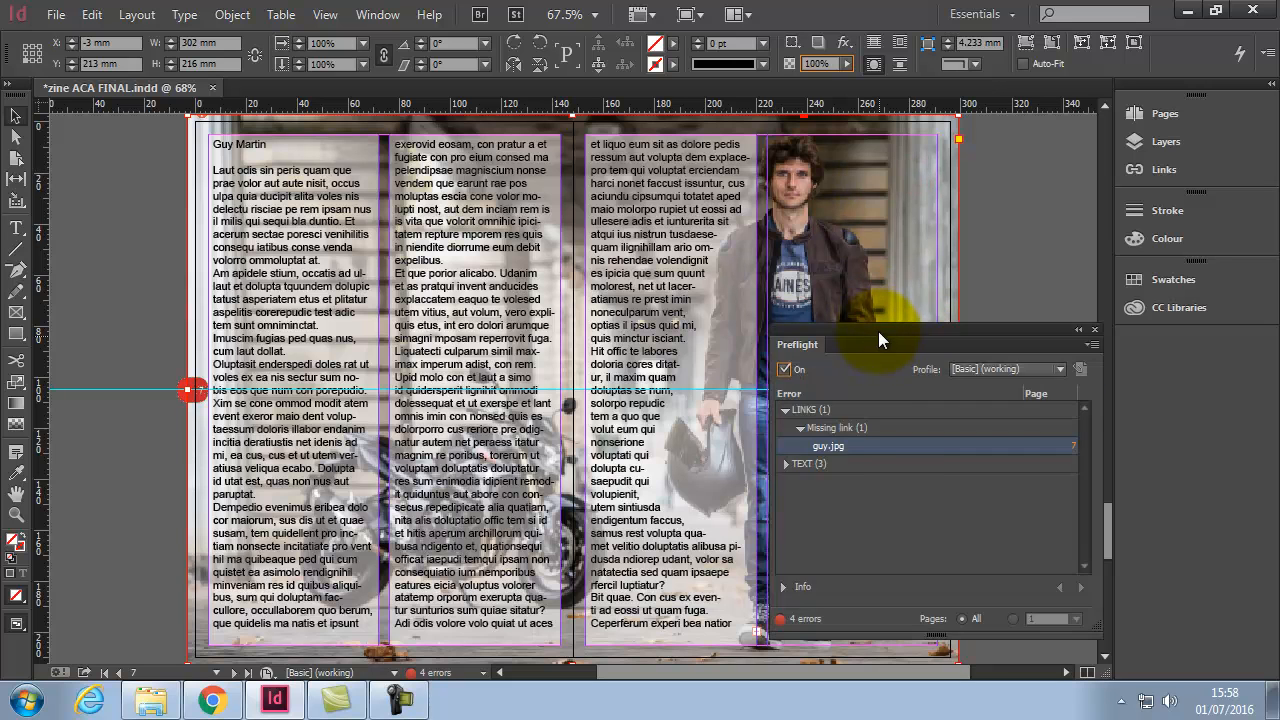
key("ctrl+alt+shift+f")
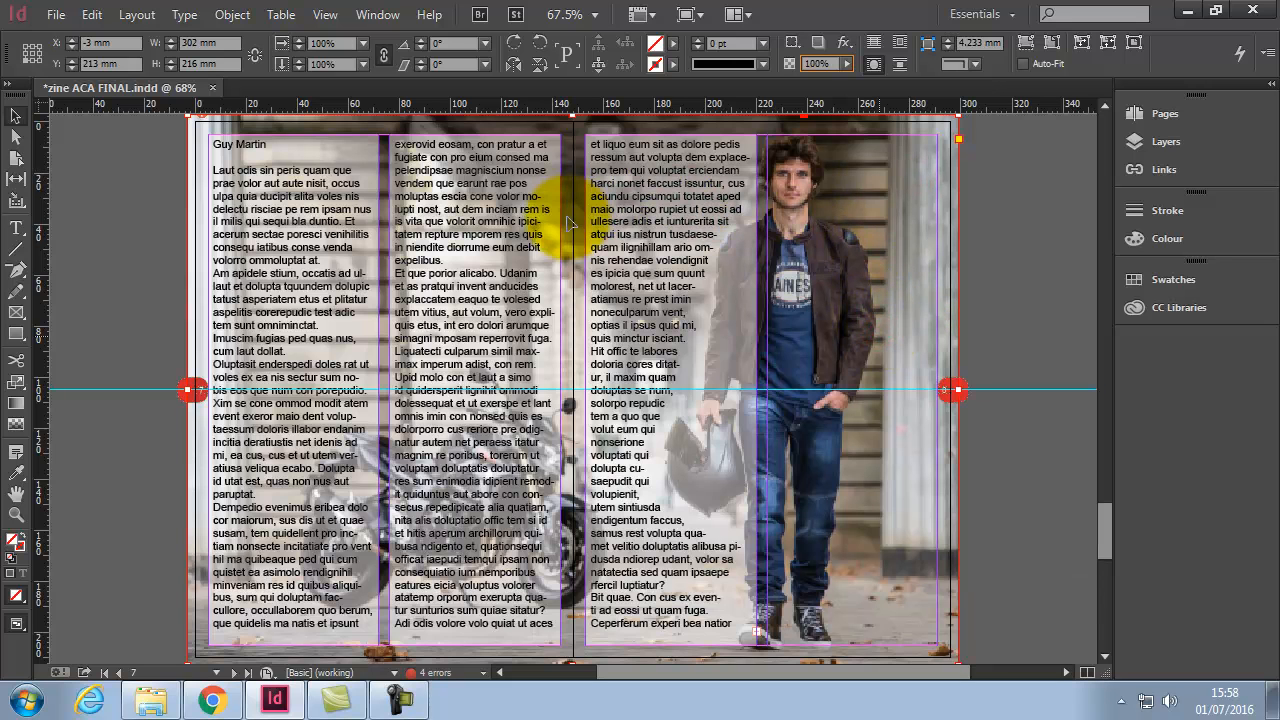
key("ctrl+alt+shift+f")
left_click(1157, 172)
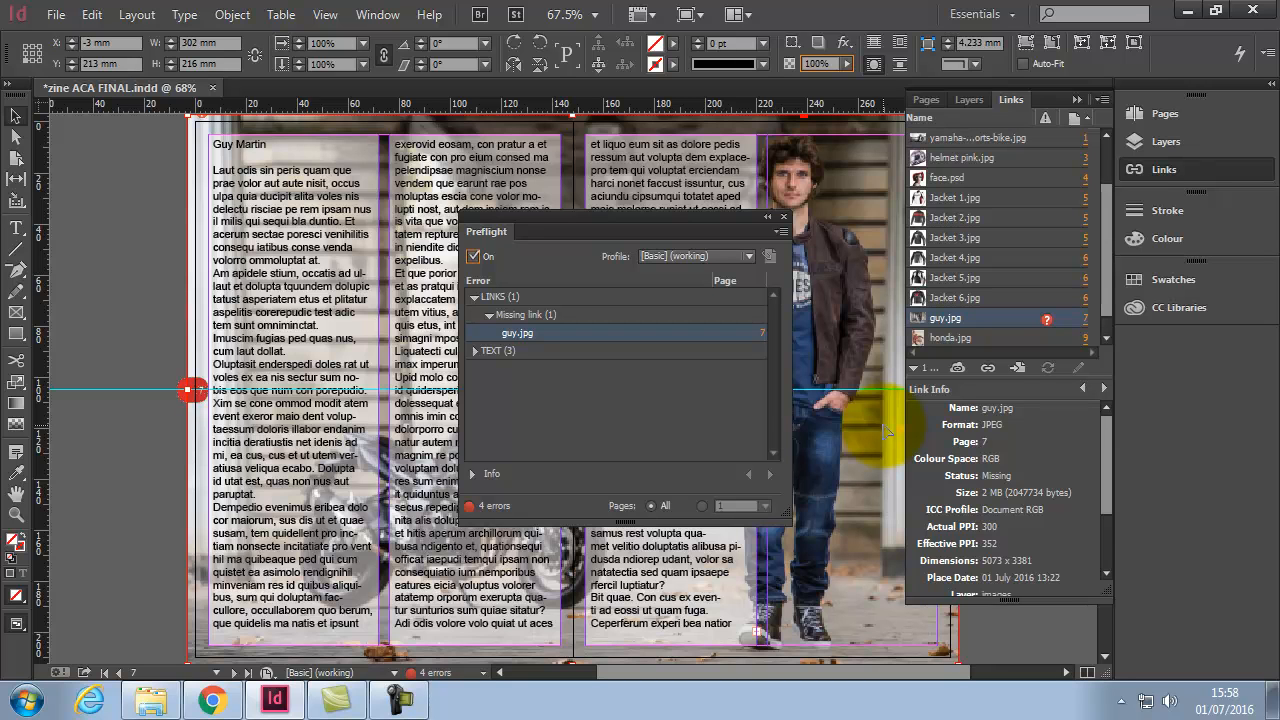
Step: Zoom in on the man's face in the page 7 photo and shift Preflight left
left_click(16, 515)
left_click_drag(752, 146, 832, 220)
left_click_drag(696, 222, 333, 196)
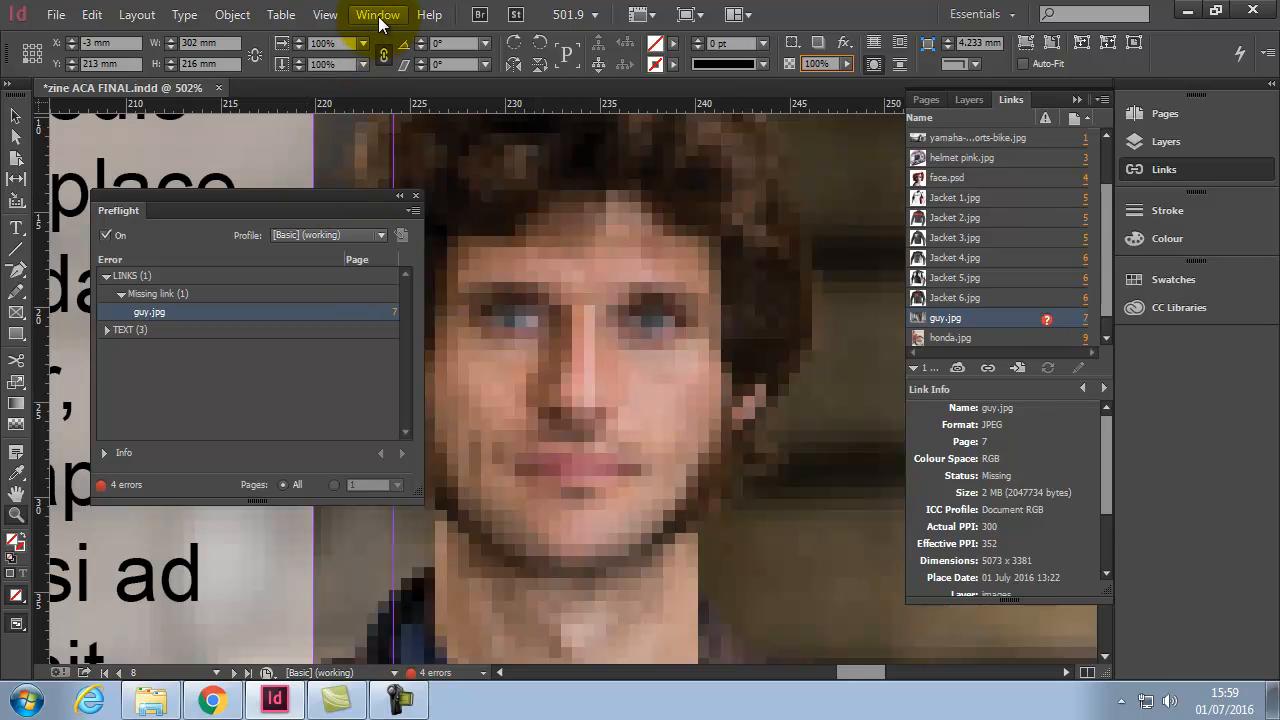
Step: Set View > Display Performance to High Quality Display
left_click(326, 14)
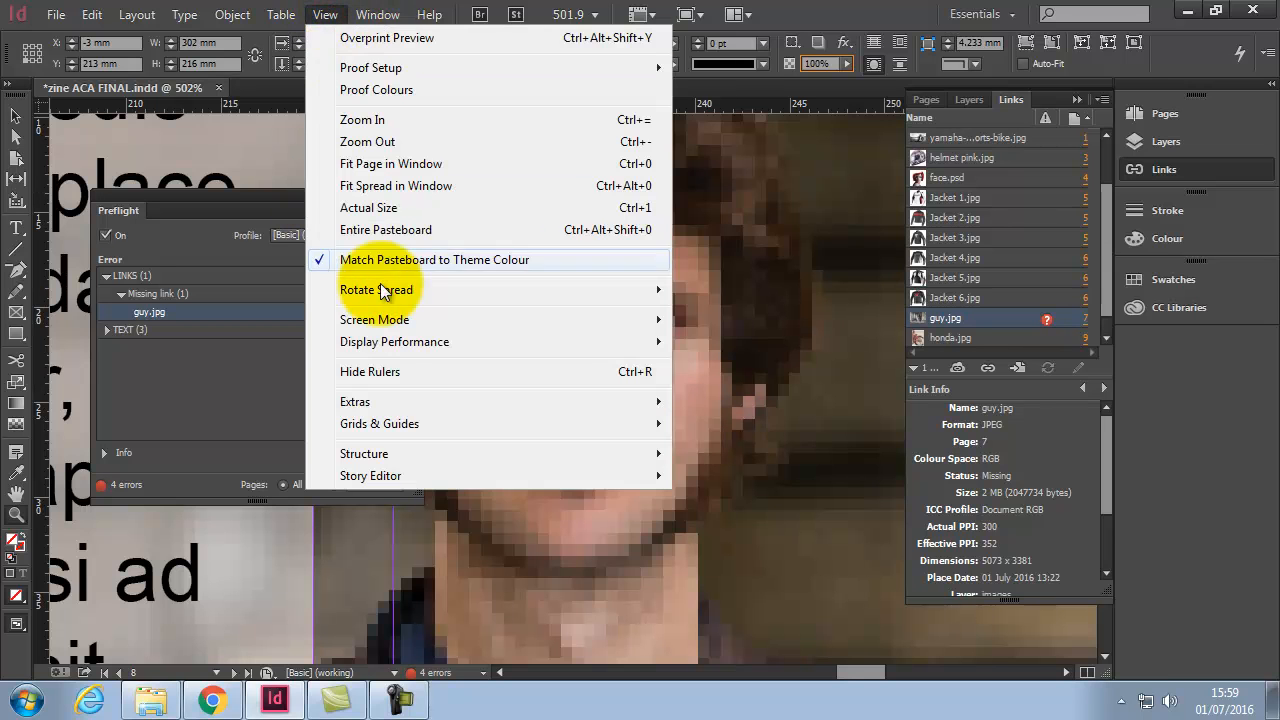
mouse_move(400, 345)
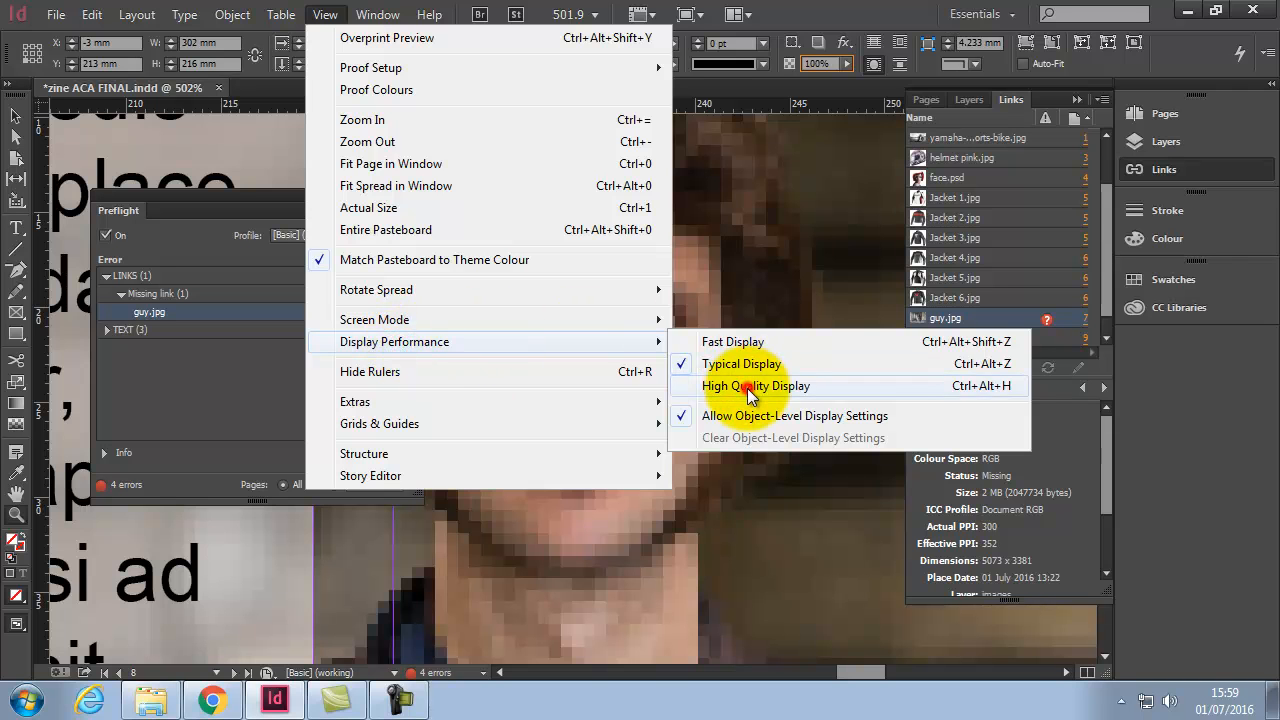
left_click(748, 385)
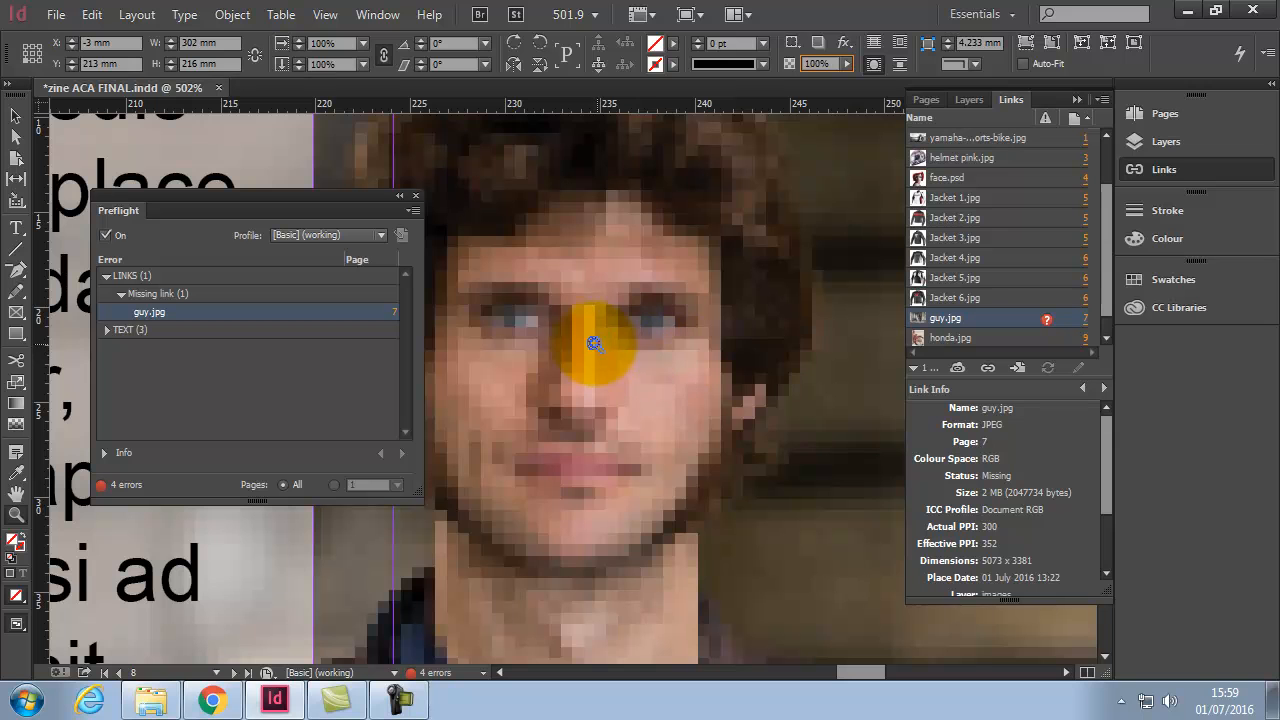
left_click(153, 700)
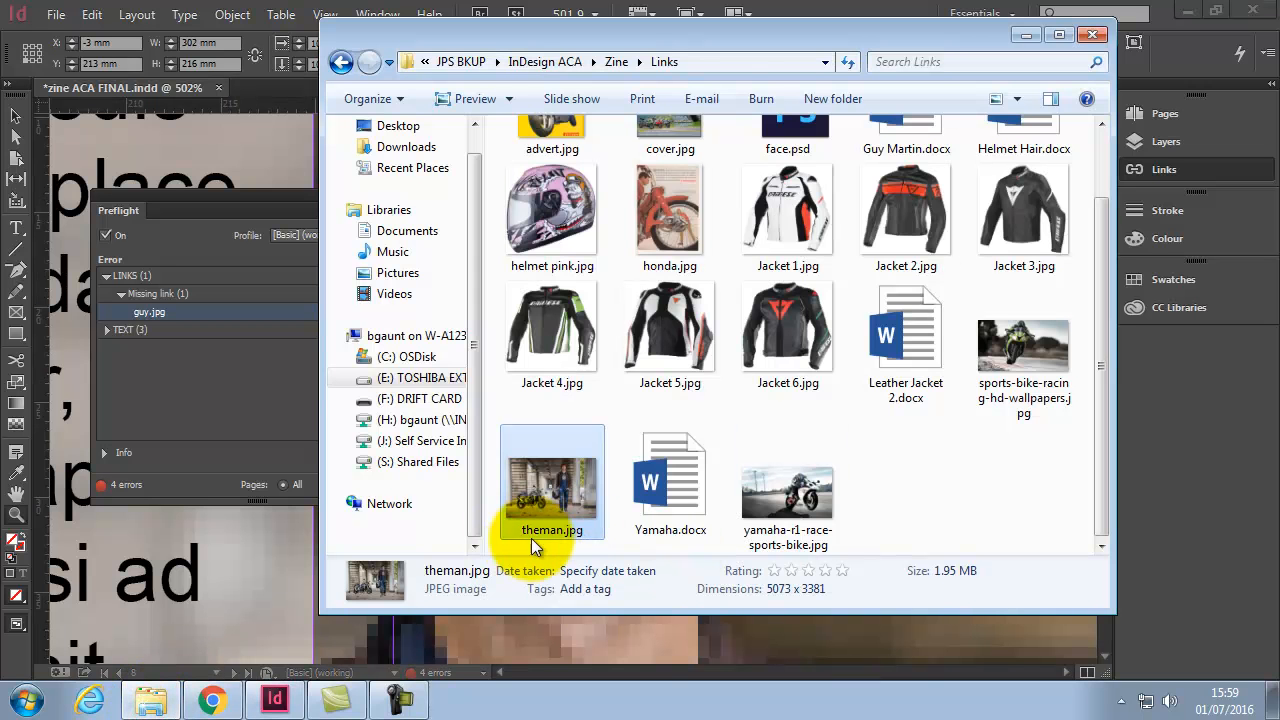
left_click(153, 700)
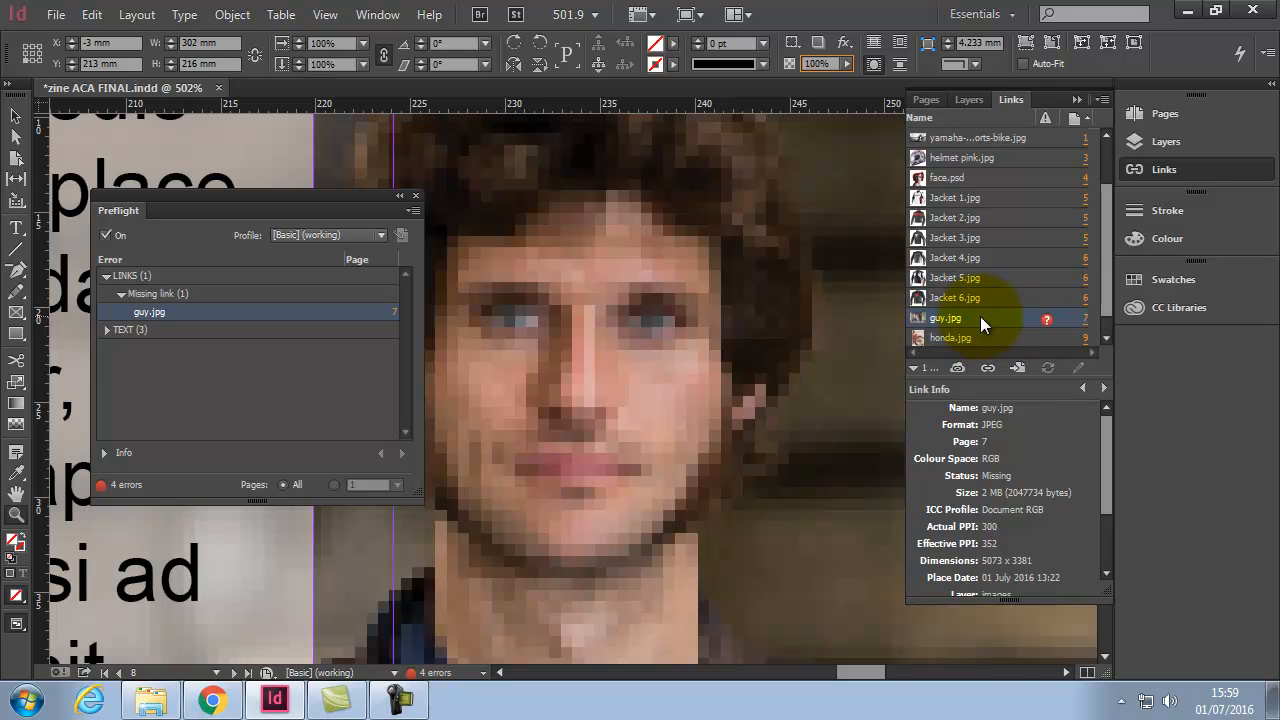
Step: Relink the missing guy.jpg to theman.jpg from the Links panel
left_click(990, 369)
left_click_drag(987, 316, 983, 448)
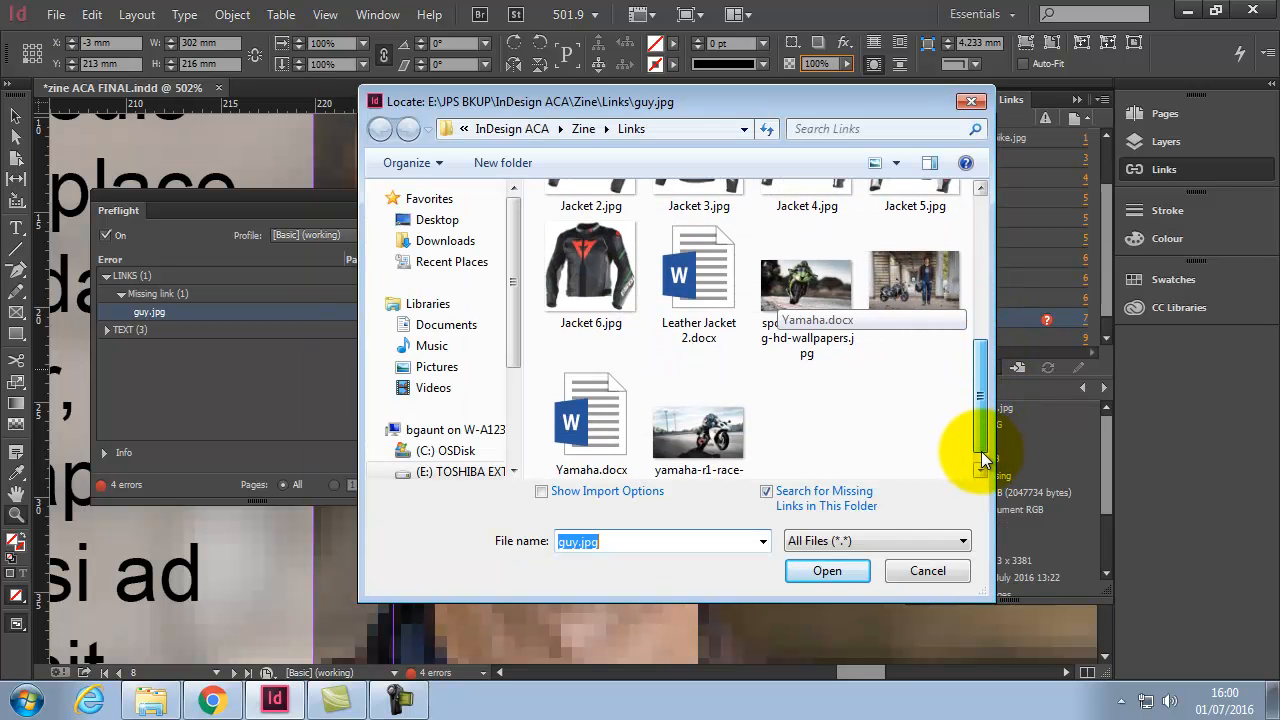
left_click(918, 296)
left_click(855, 571)
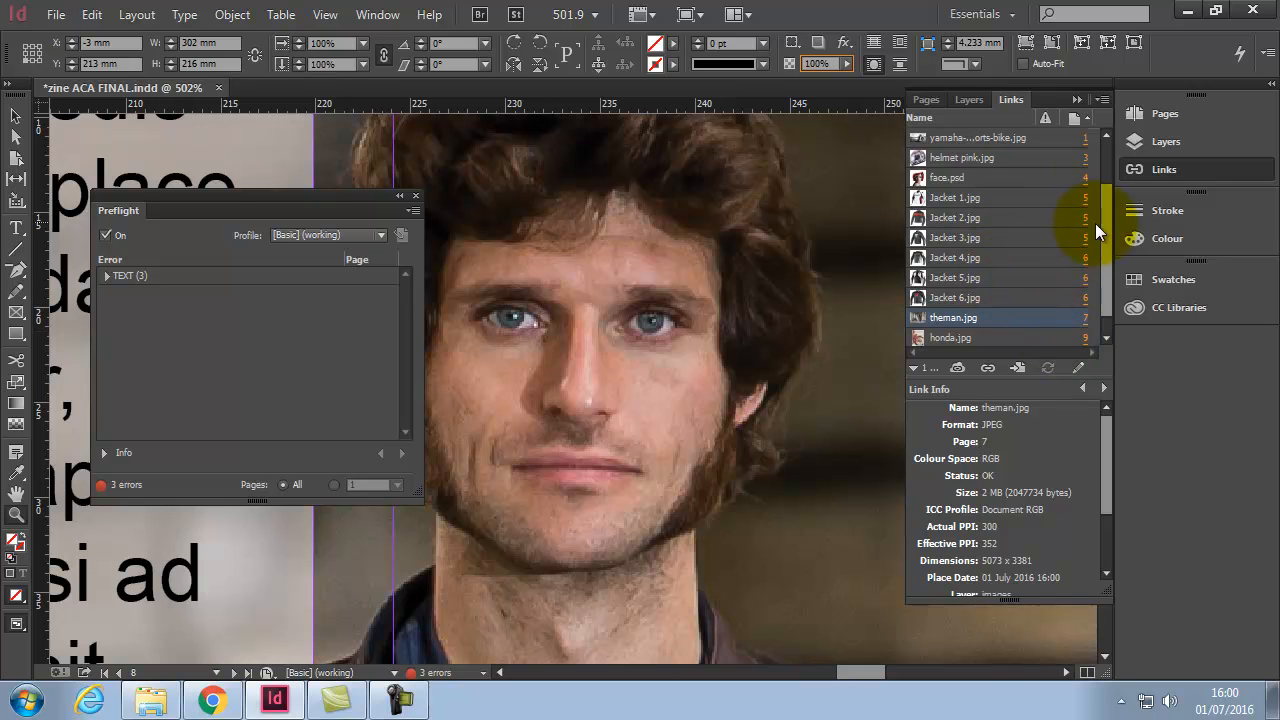
mouse_move(1105, 232)
left_mouse_down()
mouse_move(1101, 173)
mouse_move(1106, 255)
left_mouse_up()
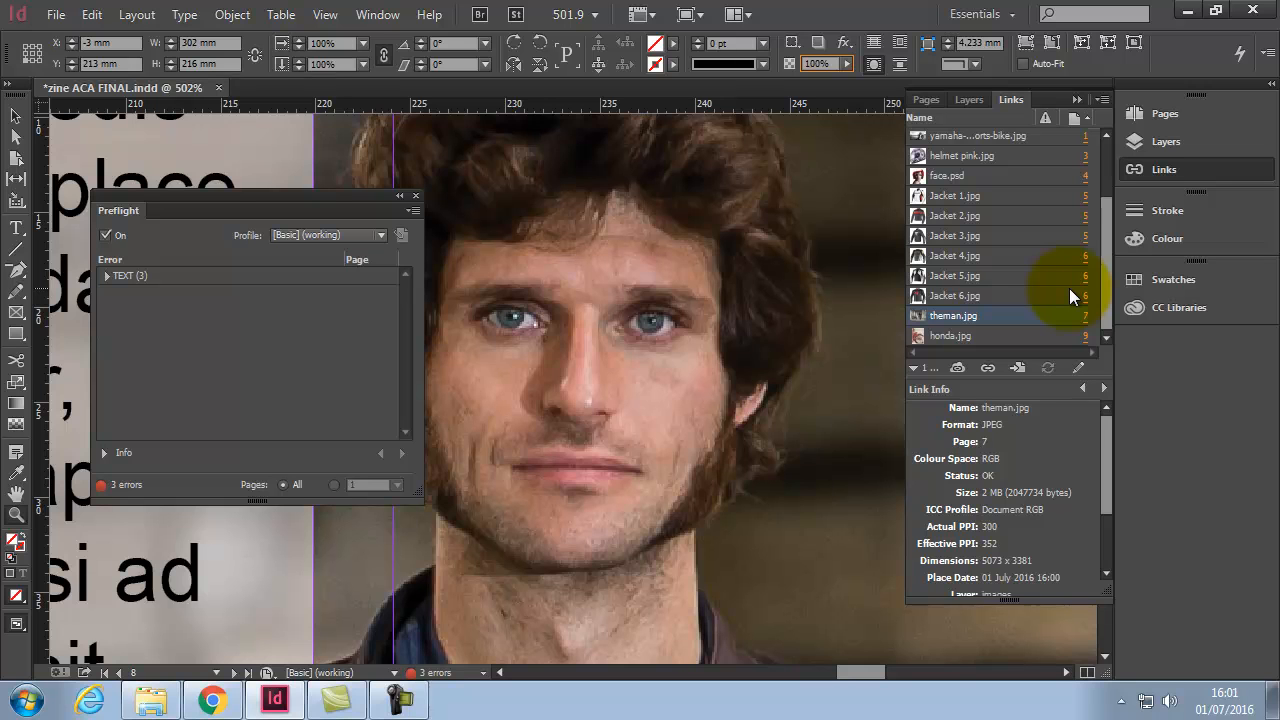
Step: Run File > Package and save the document when prompted, reaching Printing Instructions
left_click(60, 15)
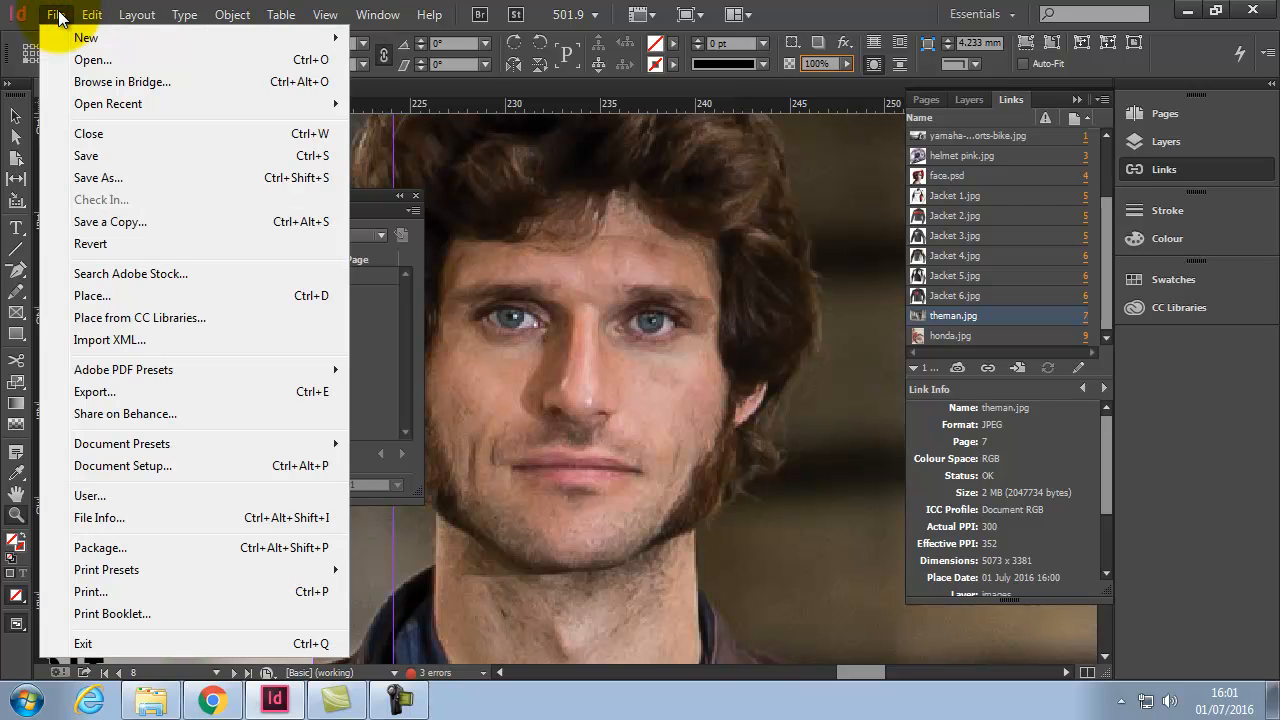
left_click(128, 542)
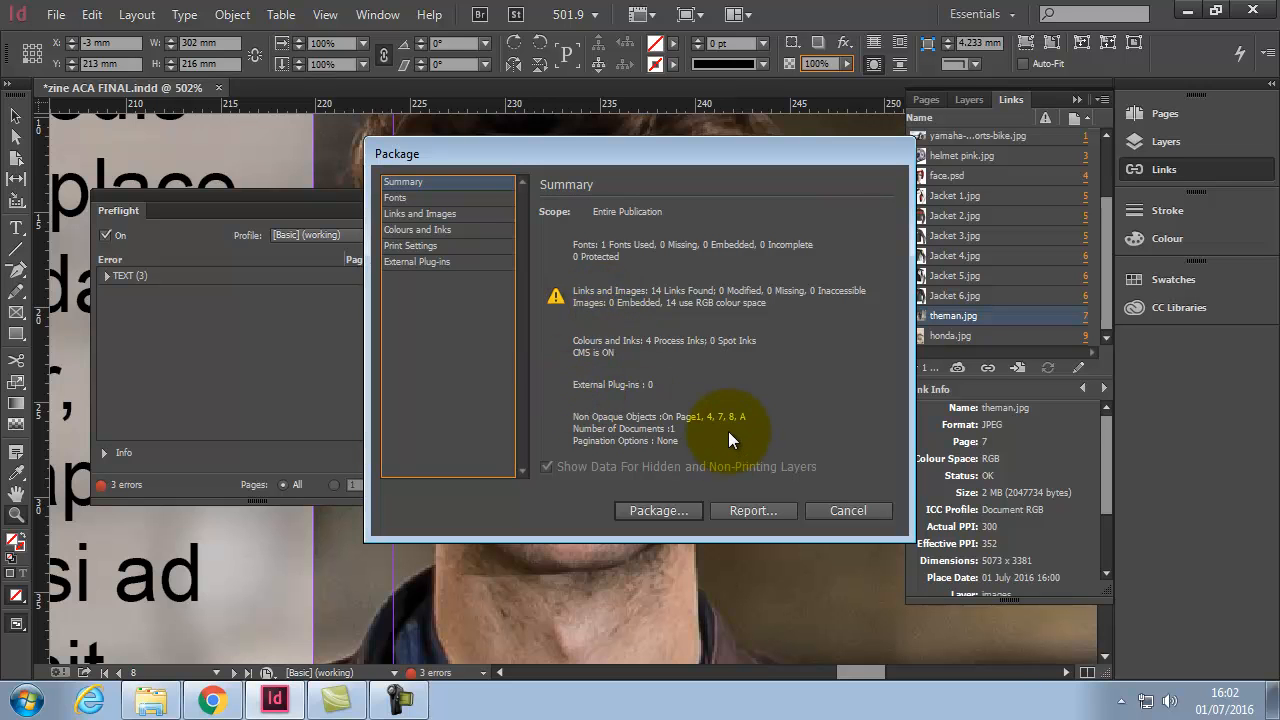
left_click(657, 511)
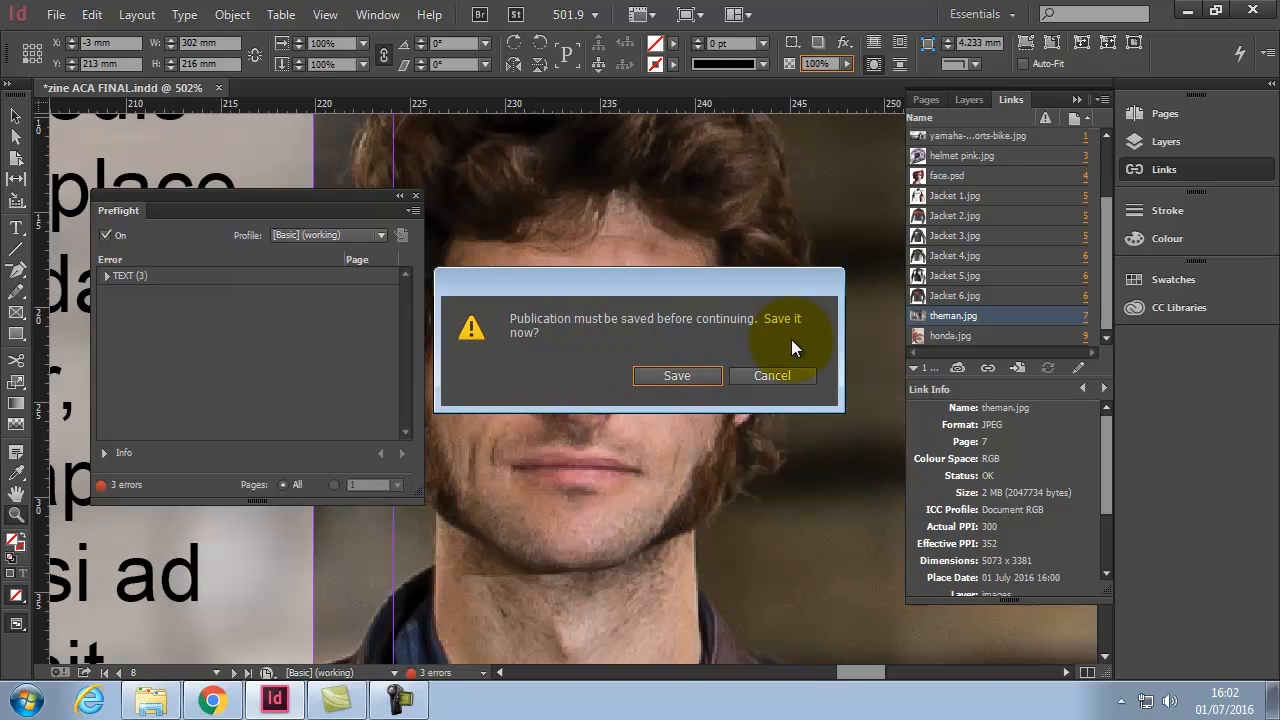
left_click(679, 373)
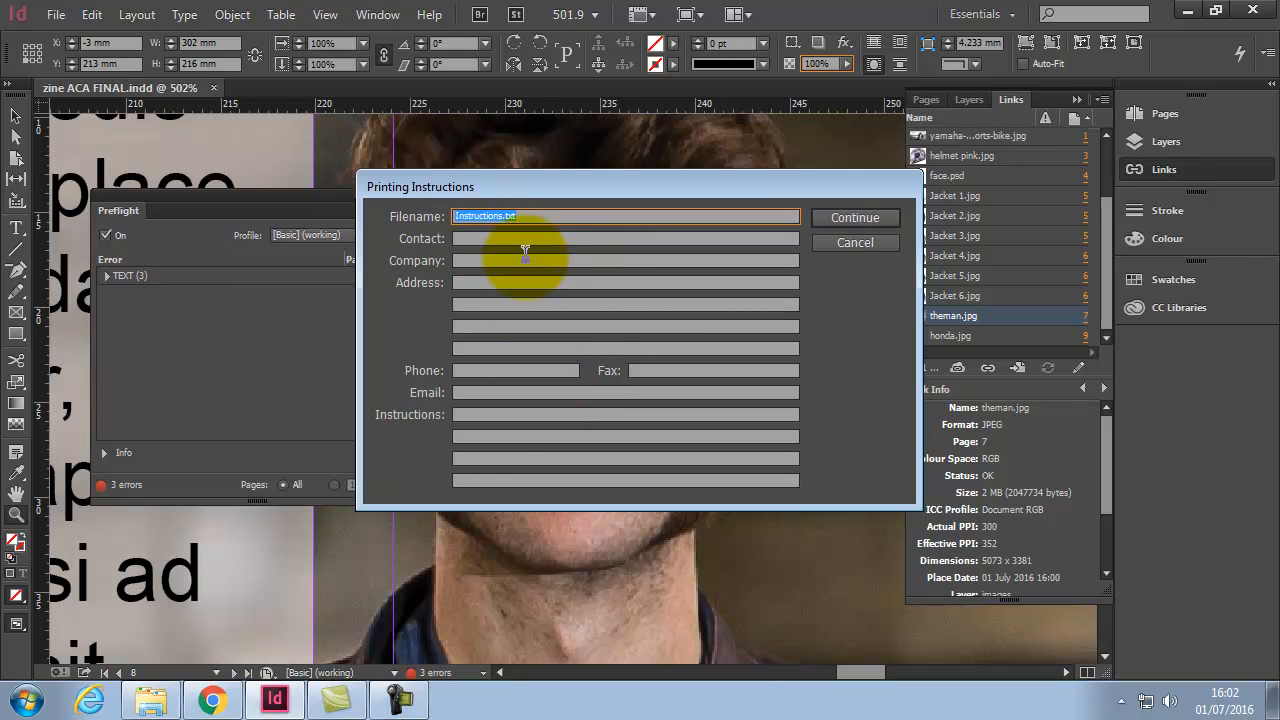
Step: Leave the printing instructions blank and continue to the package folder options
left_click(537, 217)
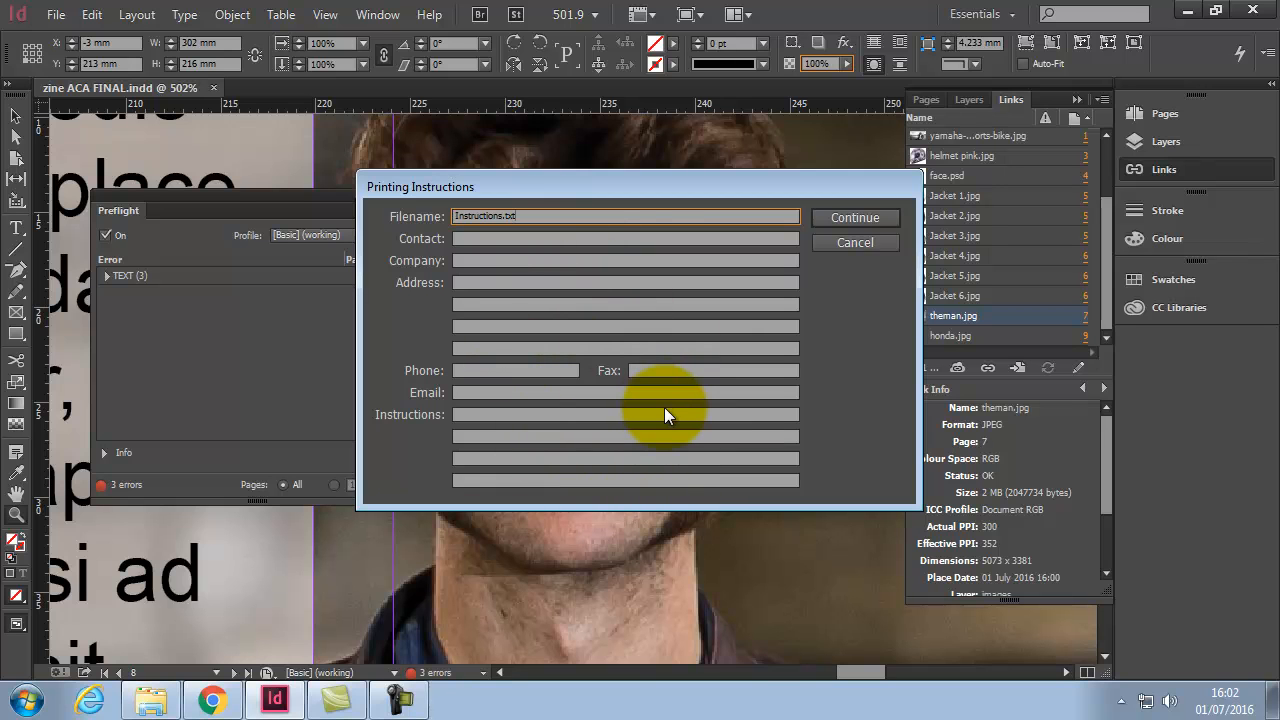
left_click(856, 219)
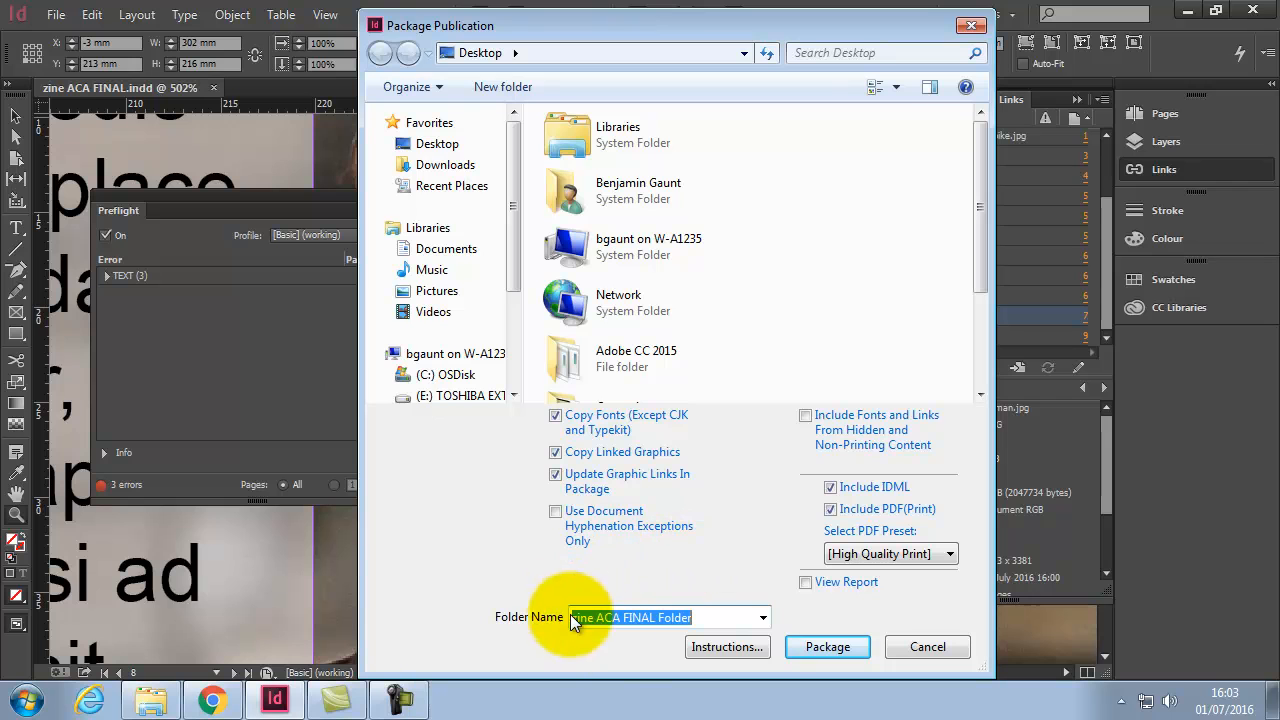
Step: Name the package folder 'zine ACA FINAL', package it, and accept the font and overset-text warnings
left_click(700, 617)
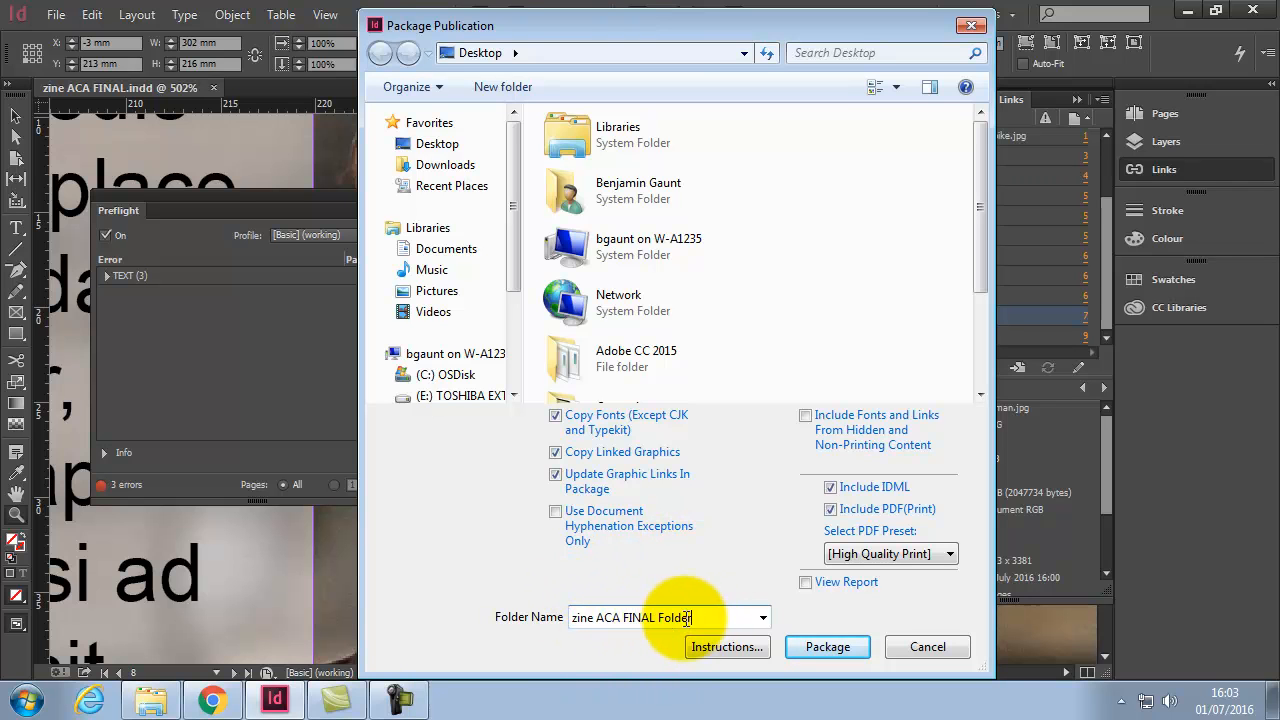
double_click(680, 618)
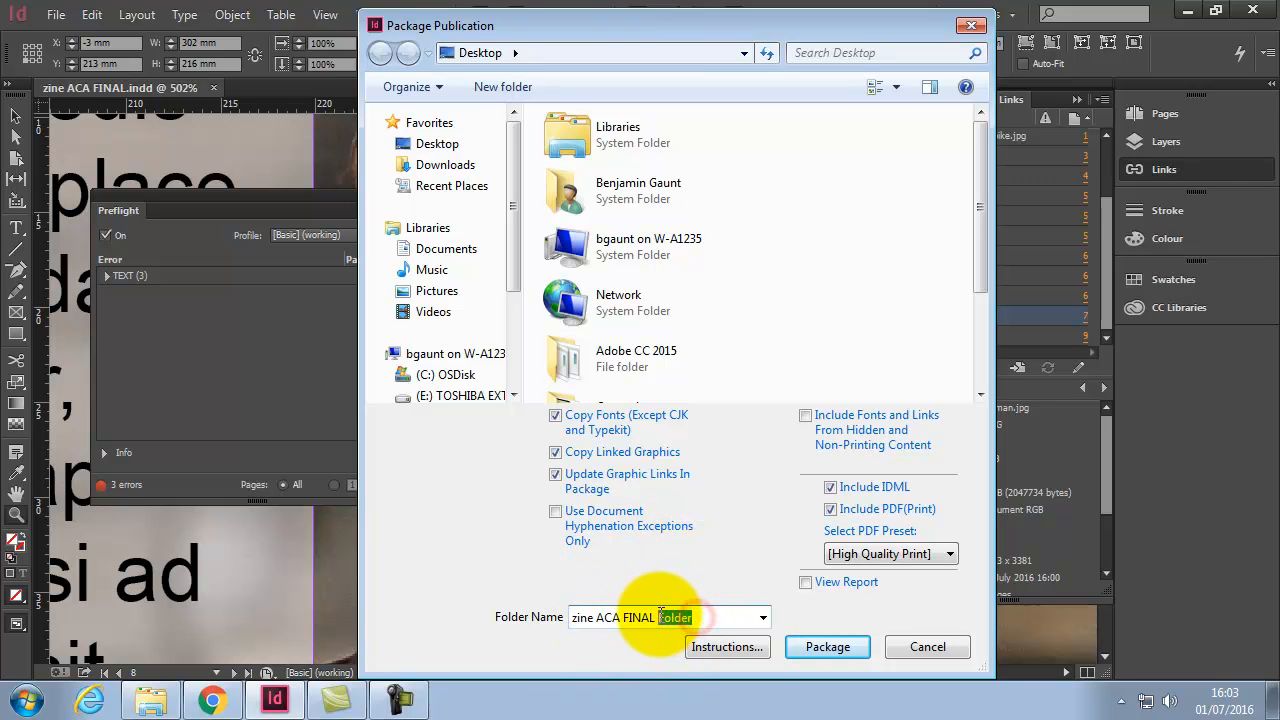
key("BackSpace")
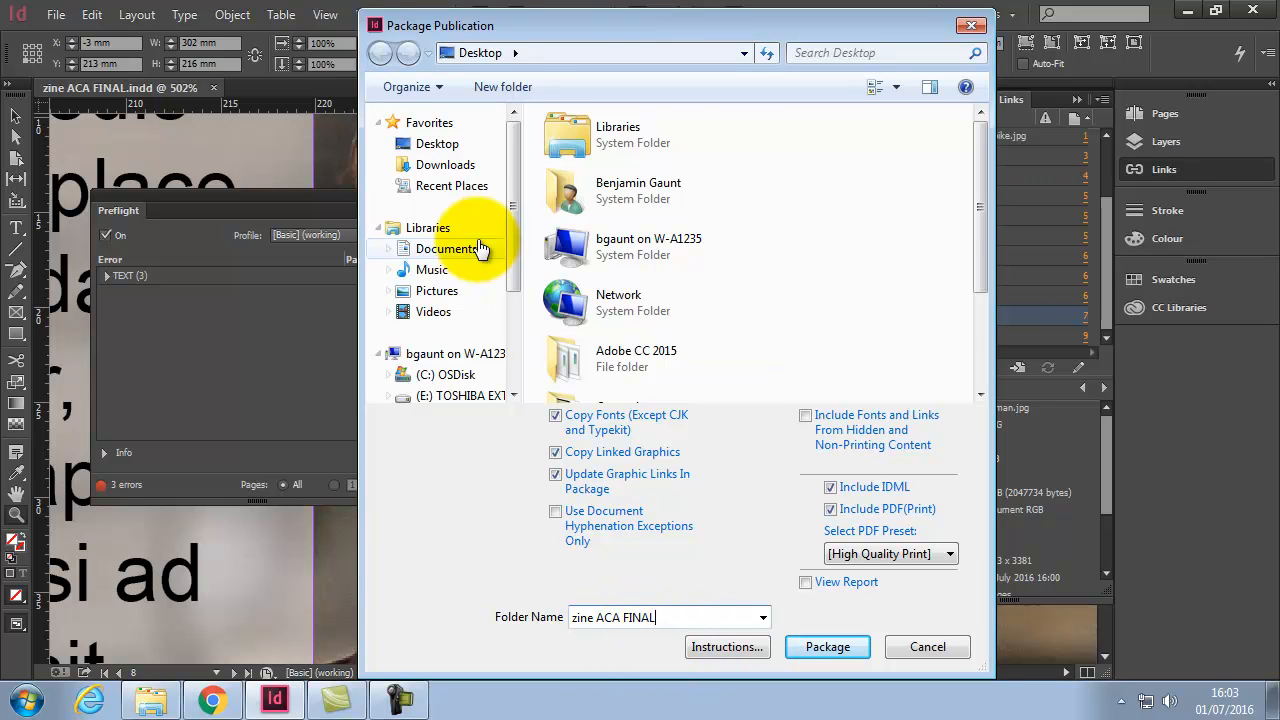
left_click_drag(459, 67, 459, 63)
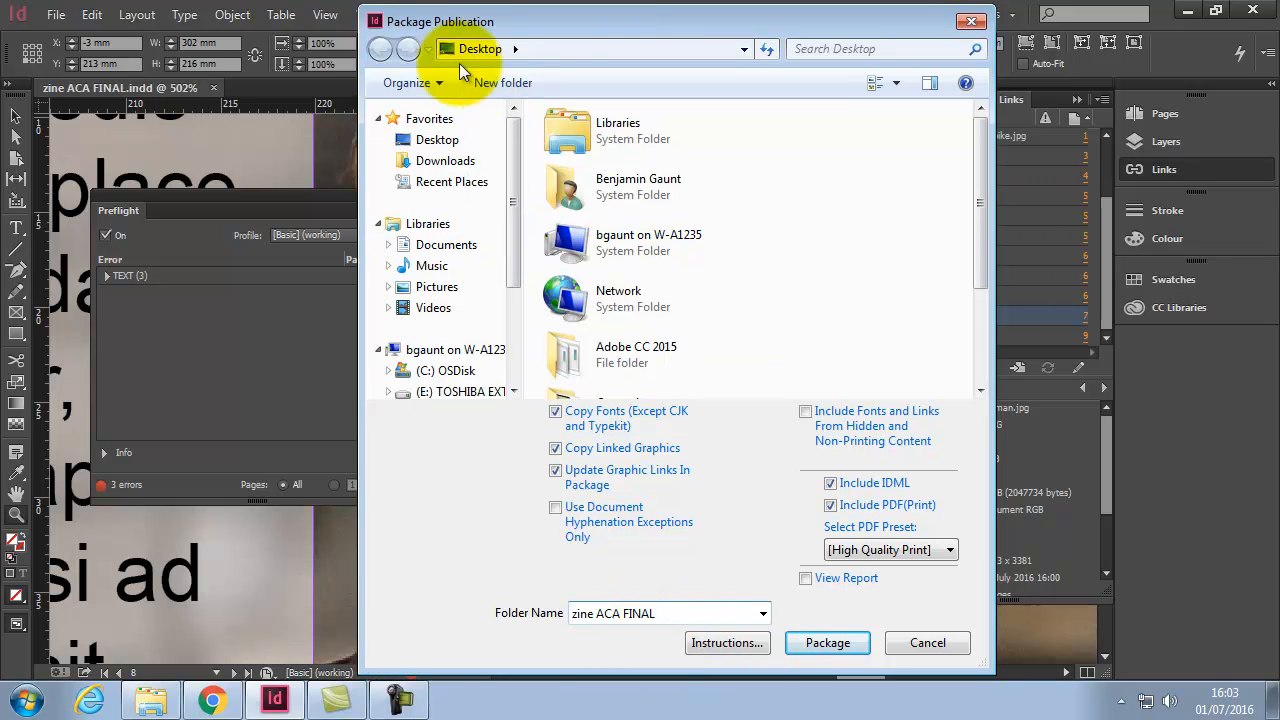
left_click(825, 643)
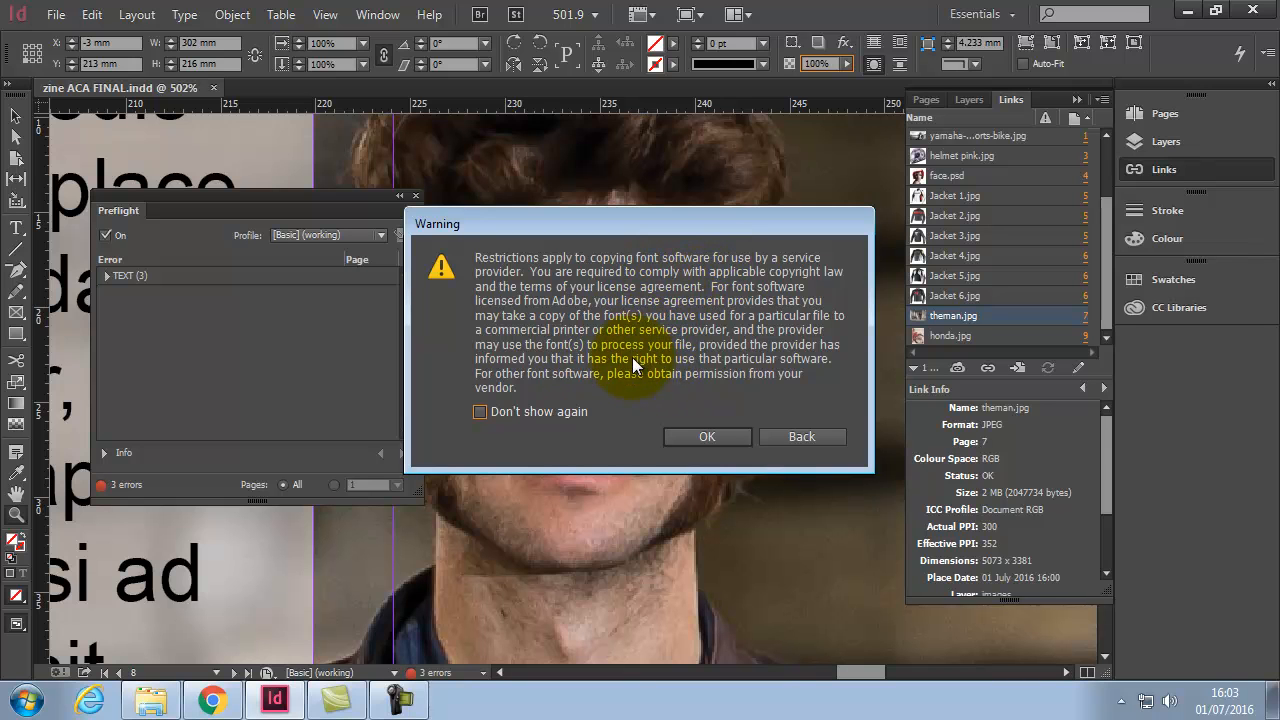
left_click(706, 435)
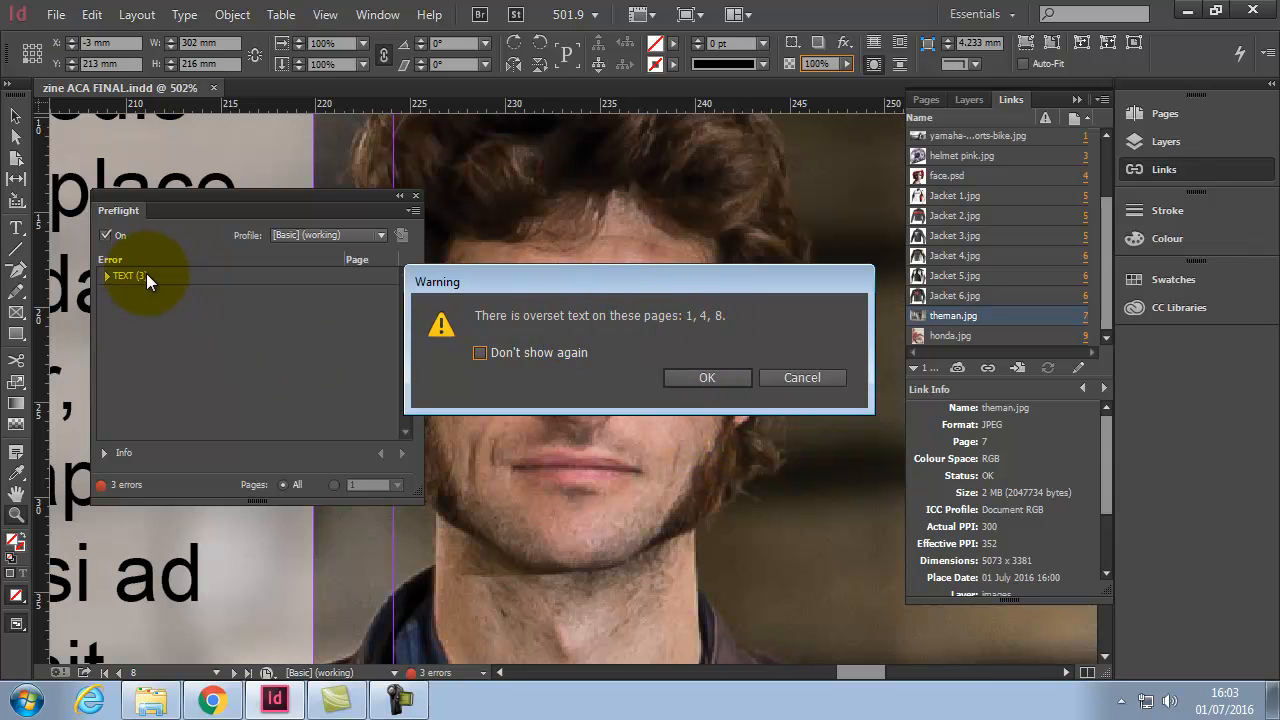
left_click(704, 380)
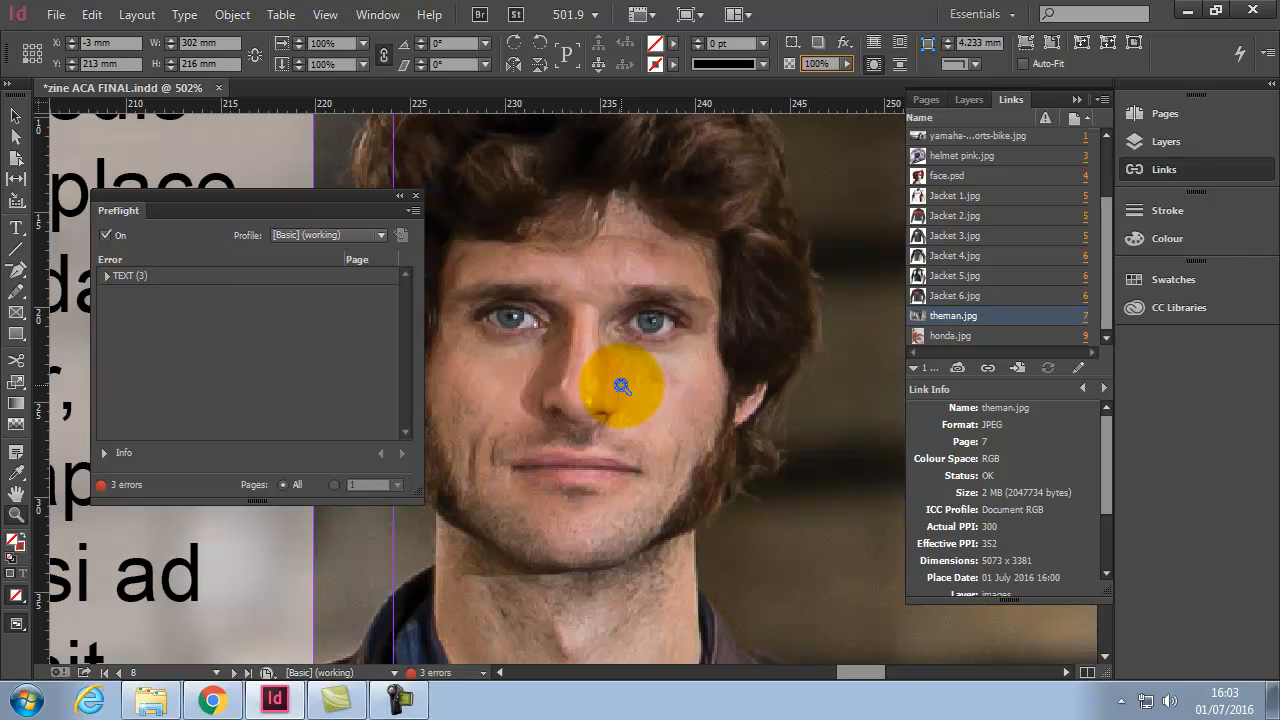
Step: Open the zine ACA FINAL folder on the desktop and check the PDF, INDD, IDML and Instructions.txt files
key("super+d")
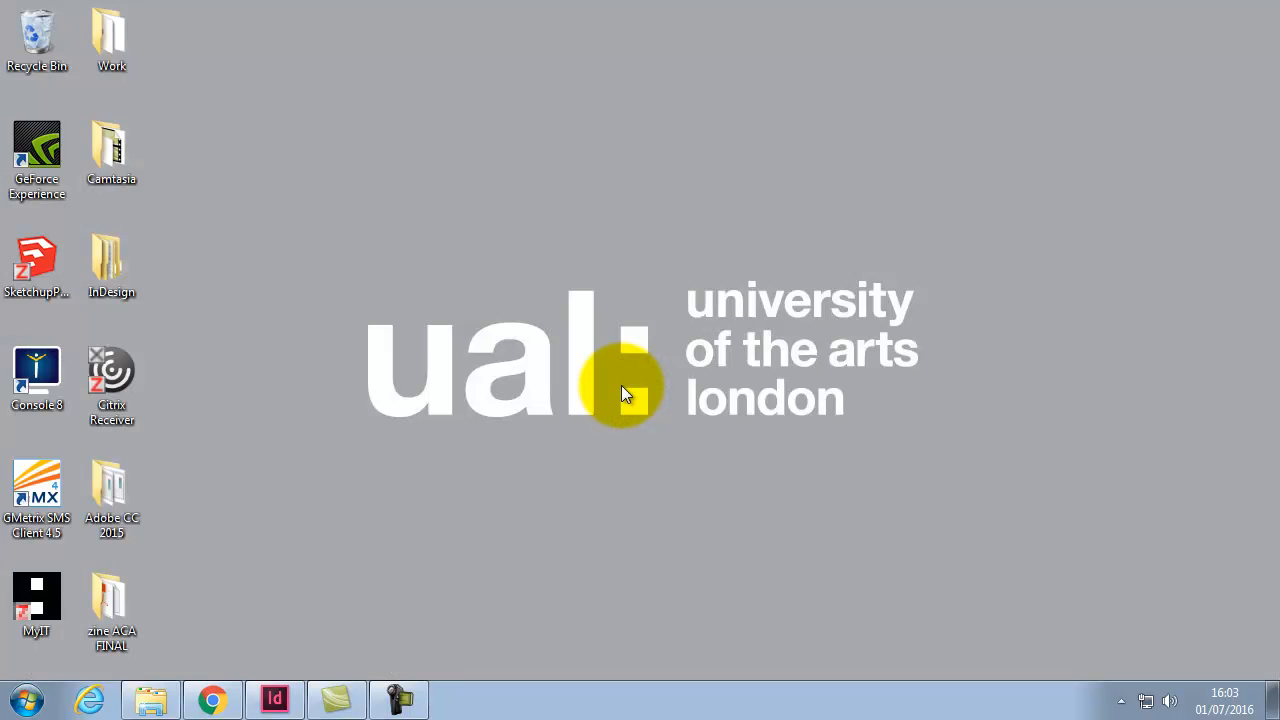
left_click_drag(127, 601, 650, 200)
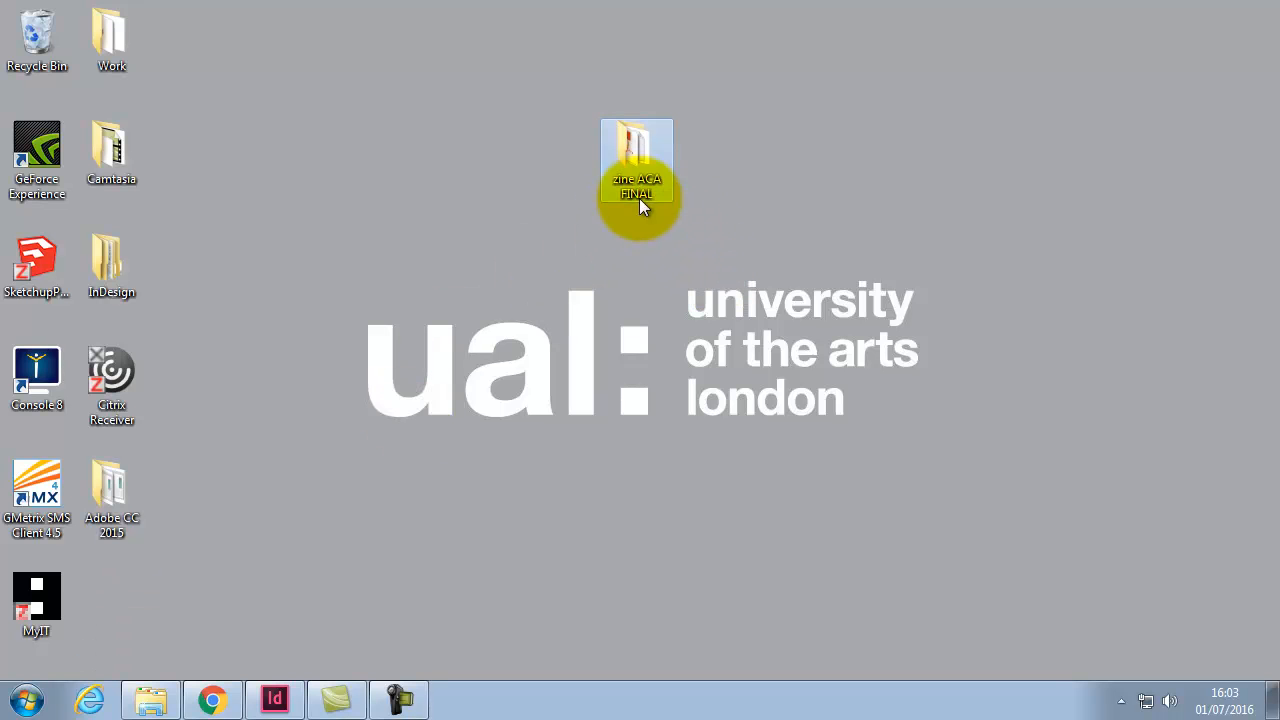
double_click(627, 146)
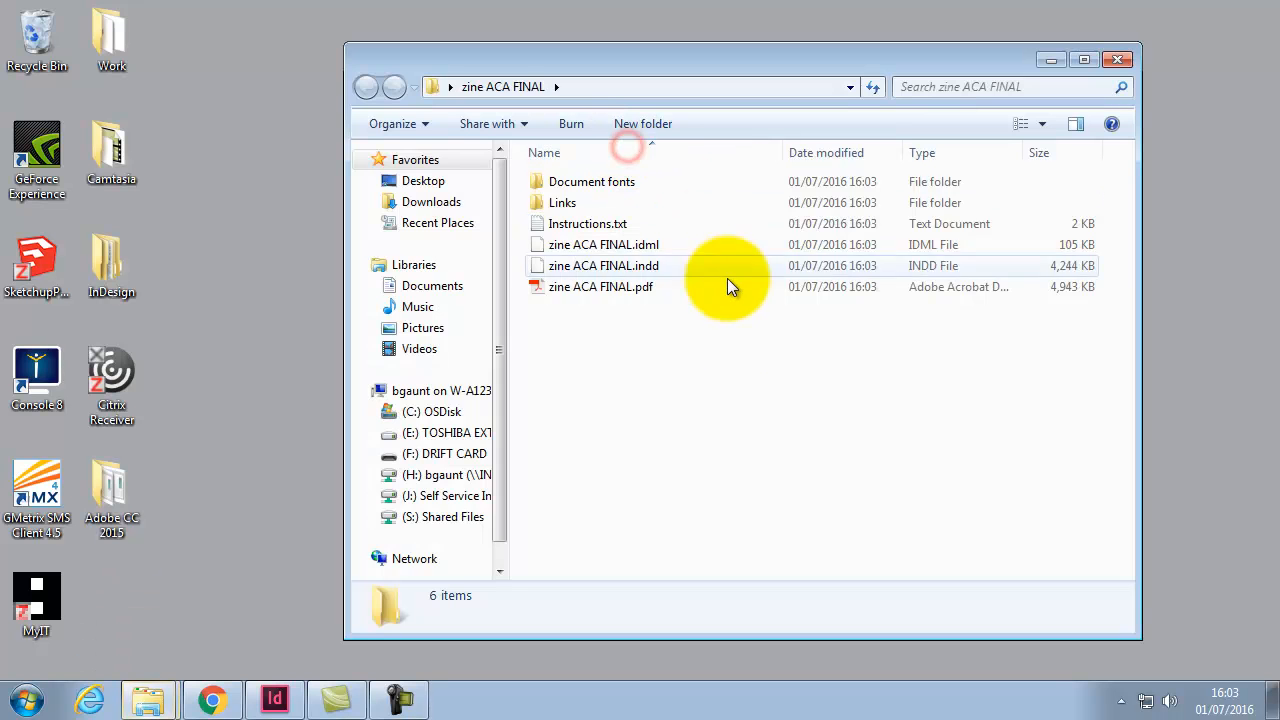
left_click(625, 288)
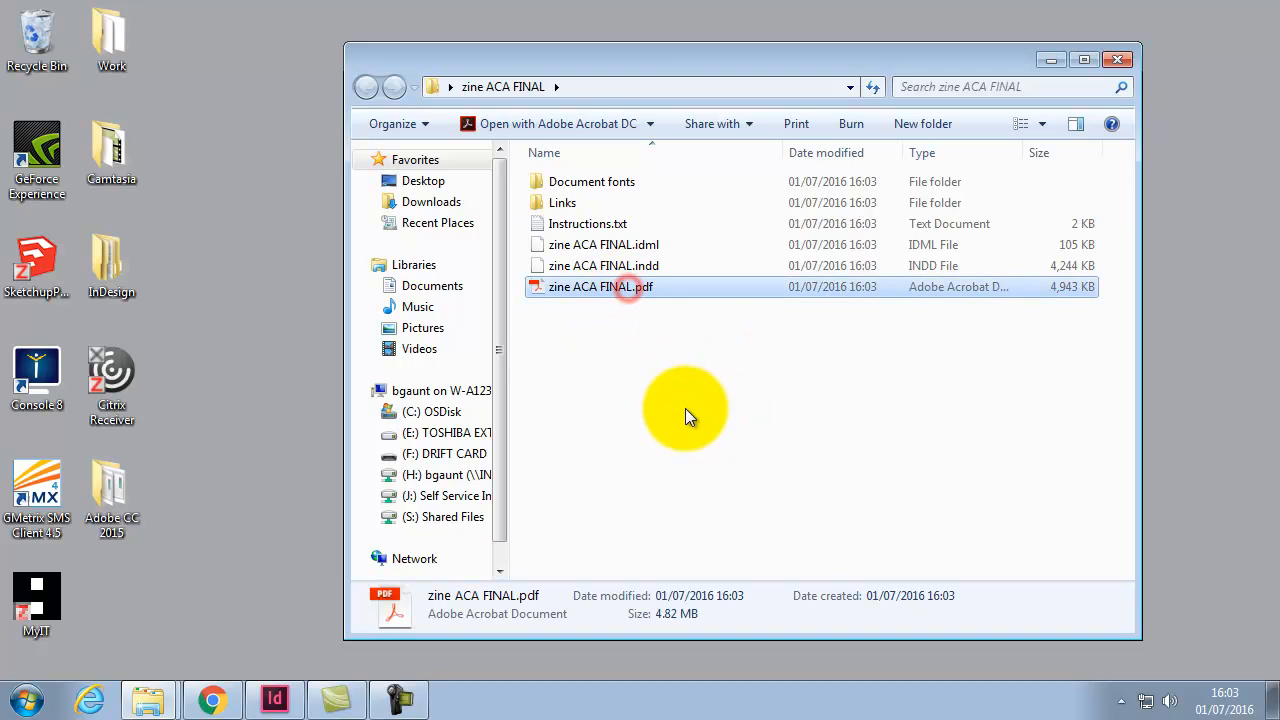
left_click(645, 266)
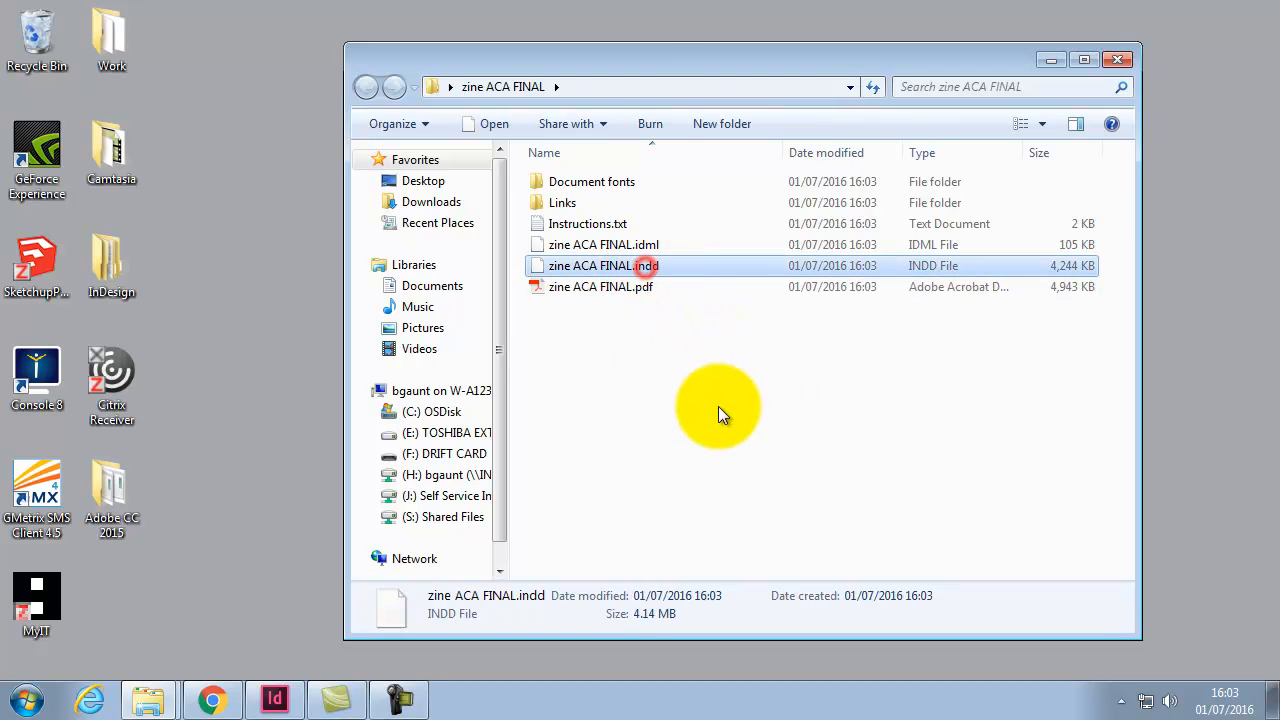
left_click(648, 247)
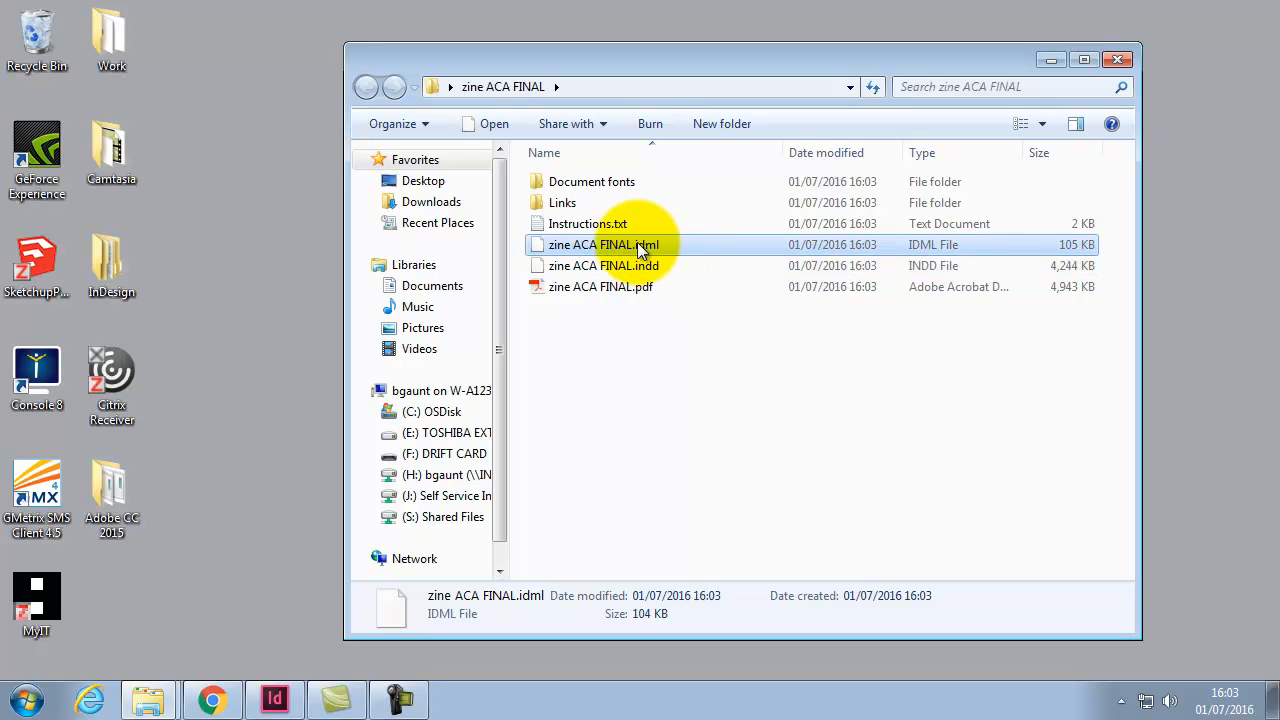
left_click(626, 225)
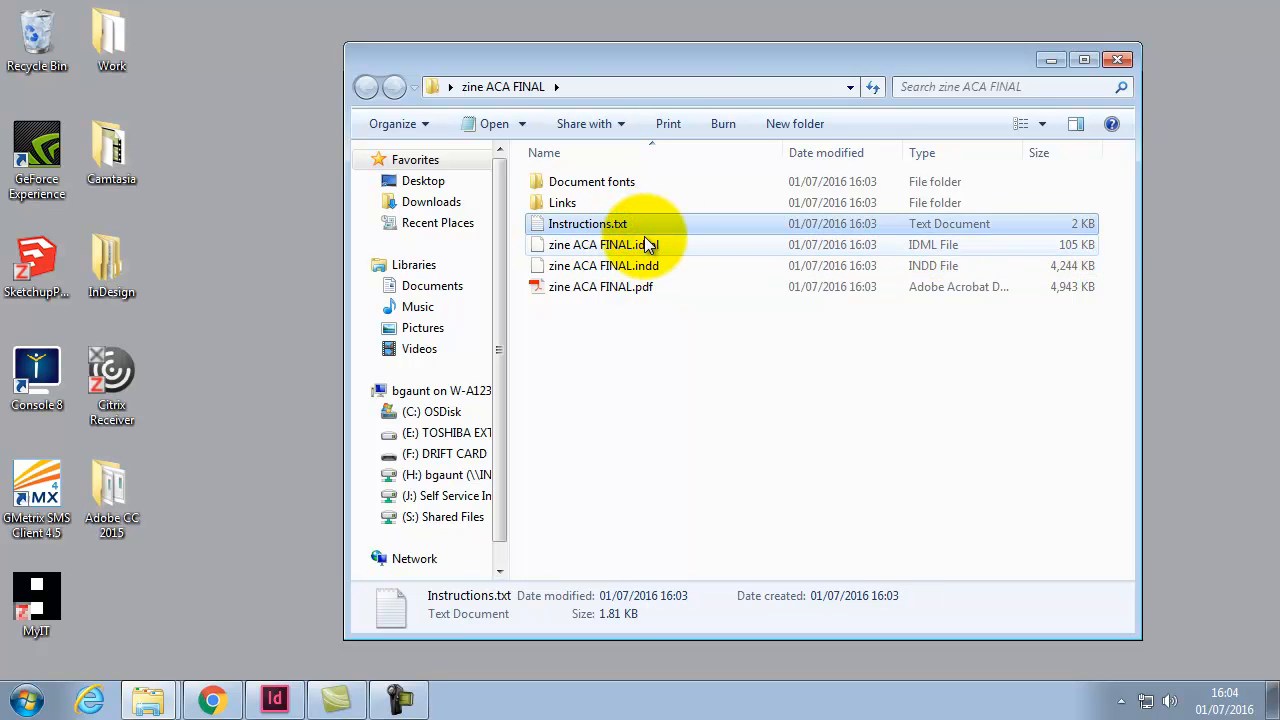
Step: Inspect the packaged Links and Document fonts subfolders
double_click(563, 202)
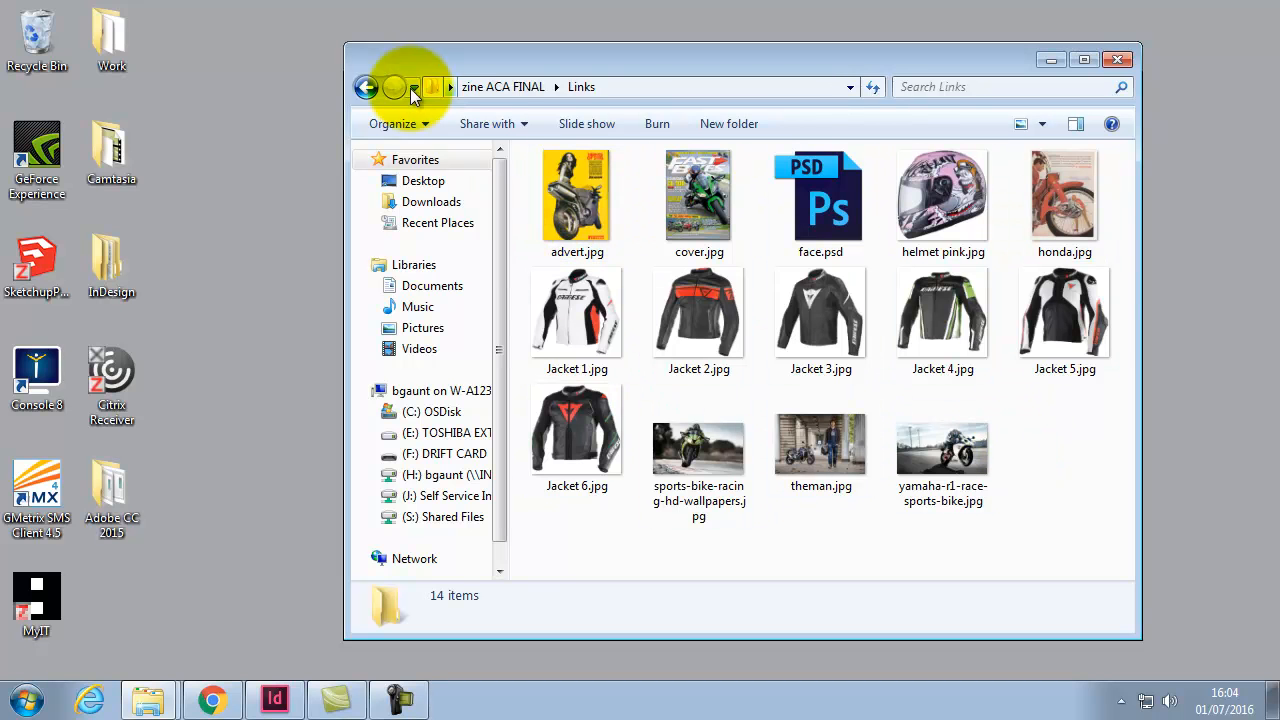
left_click(366, 87)
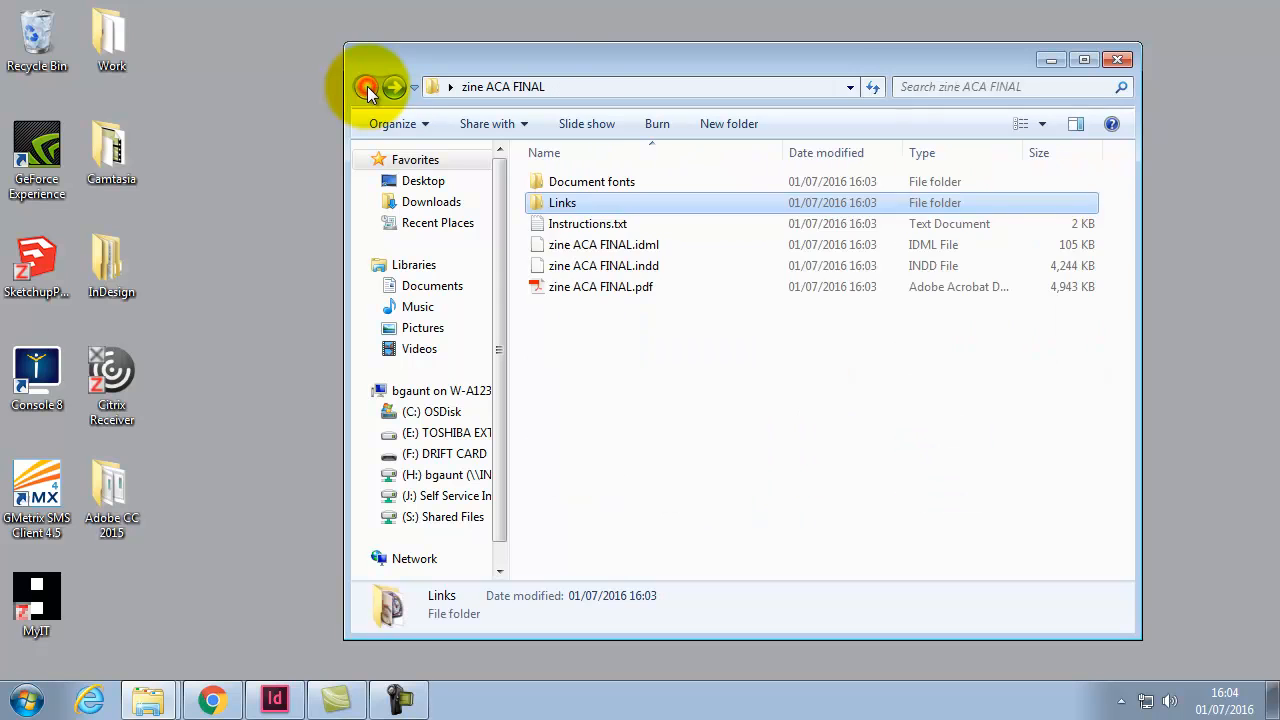
double_click(602, 183)
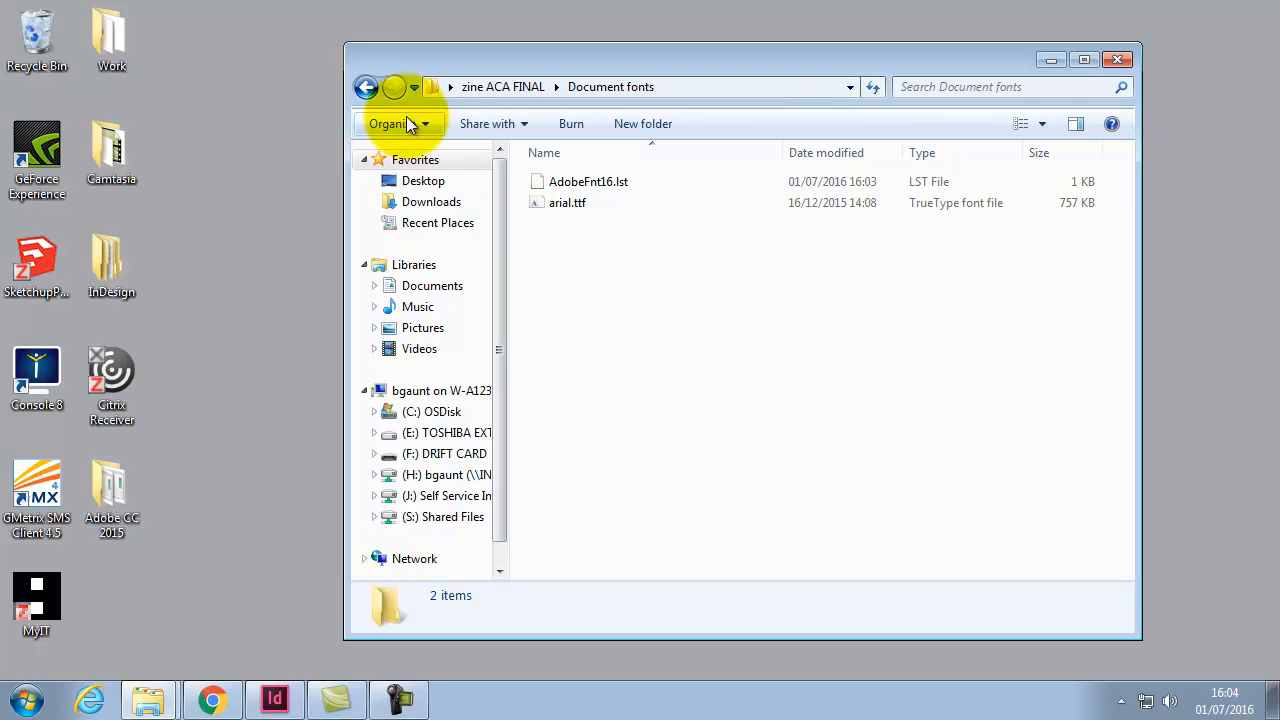
left_click(369, 90)
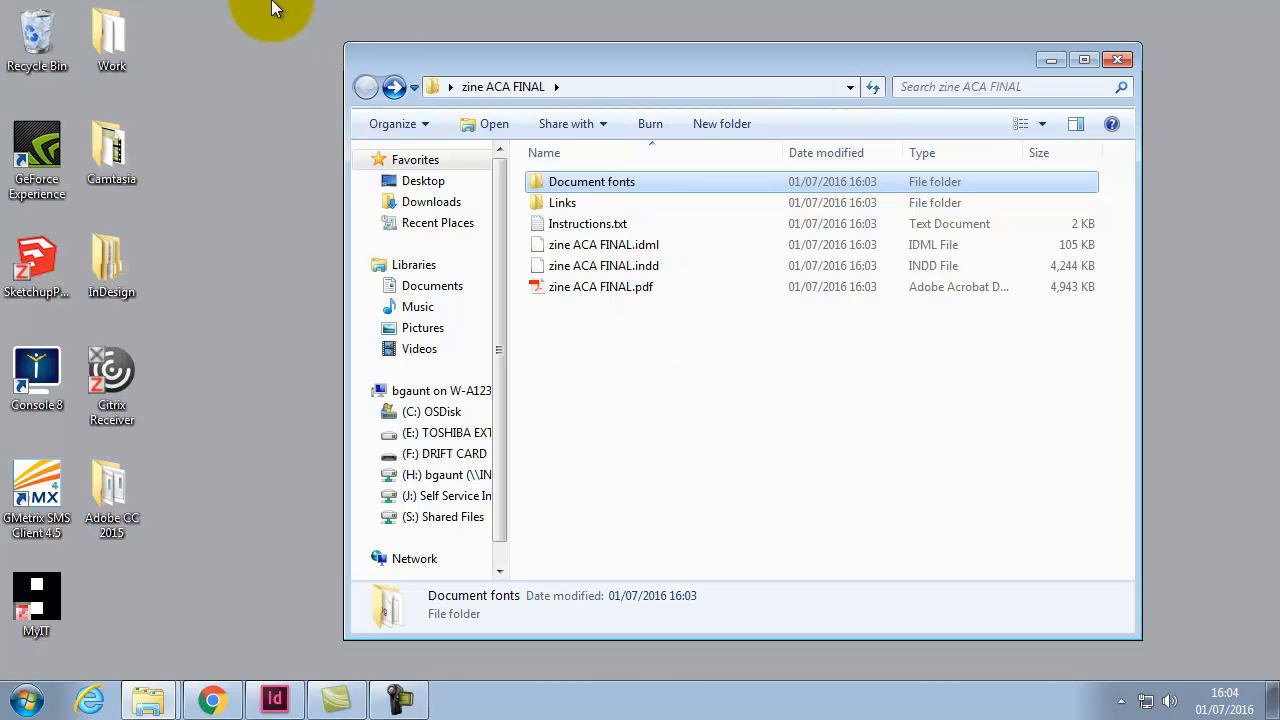
Step: Return to the zine in InDesign, close the Preflight panel and fit the spread in view
left_click(292, 701)
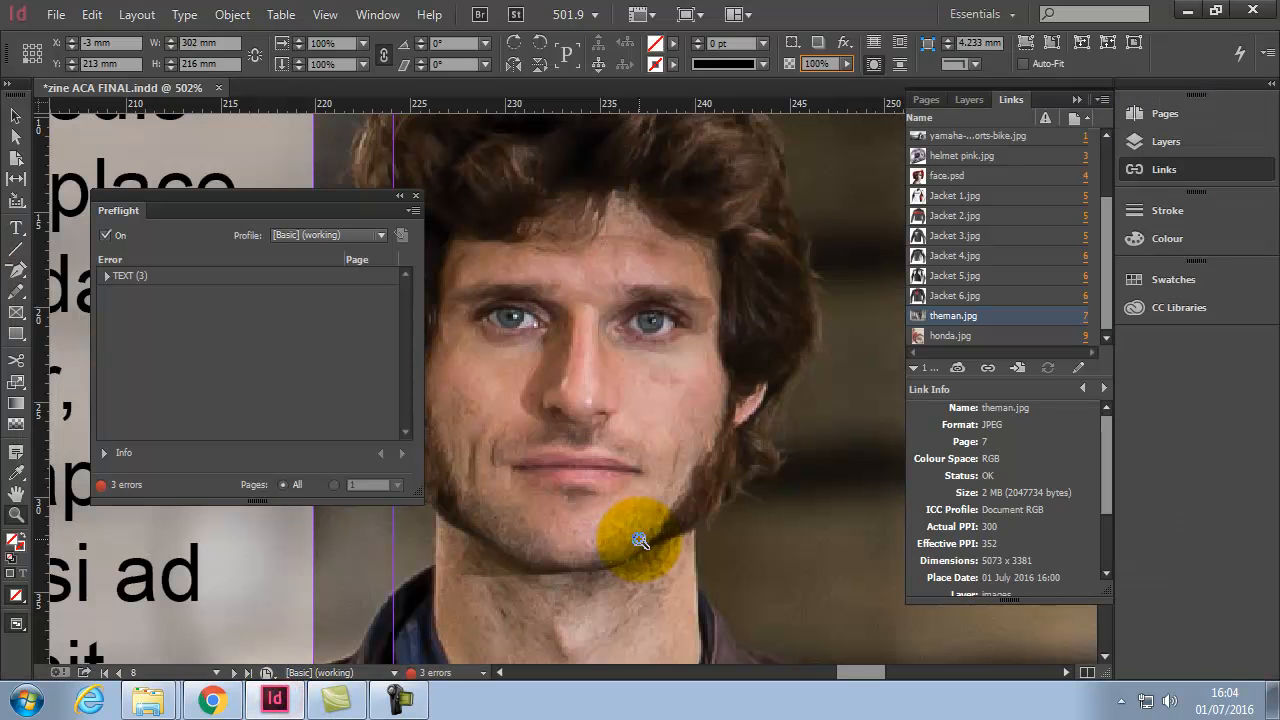
left_click(416, 196)
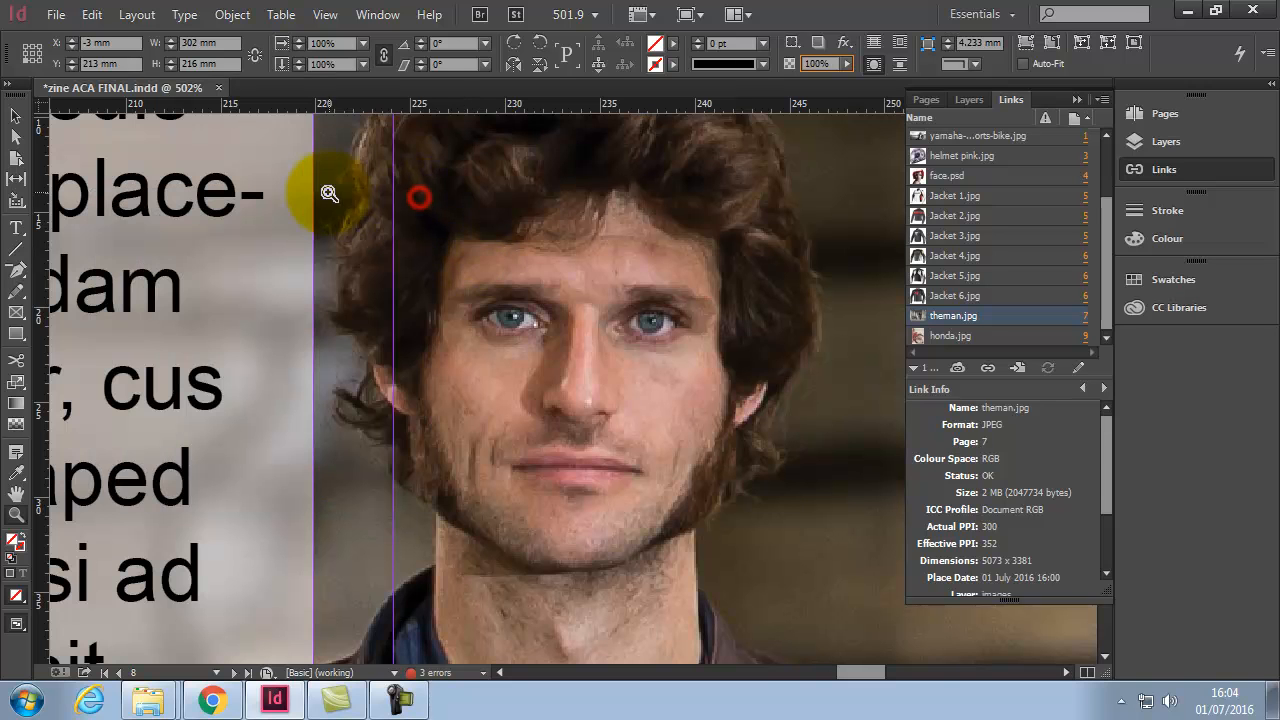
double_click(18, 496)
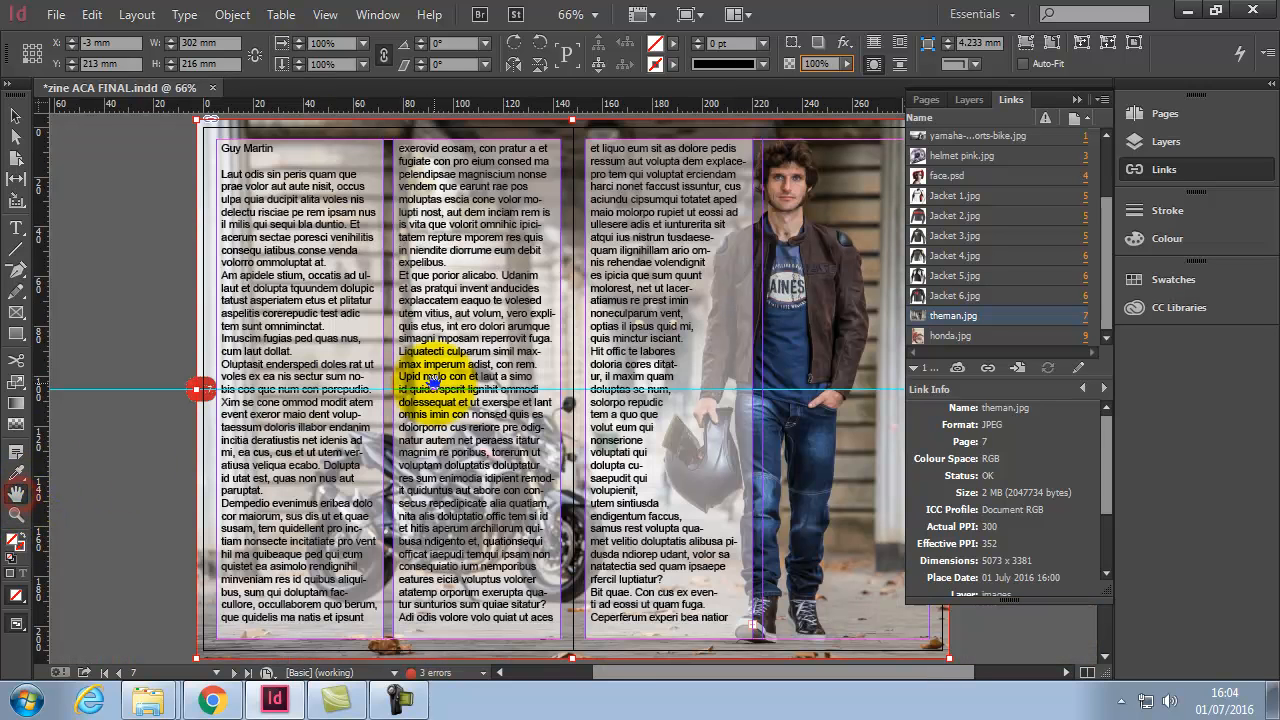
left_click(56, 15)
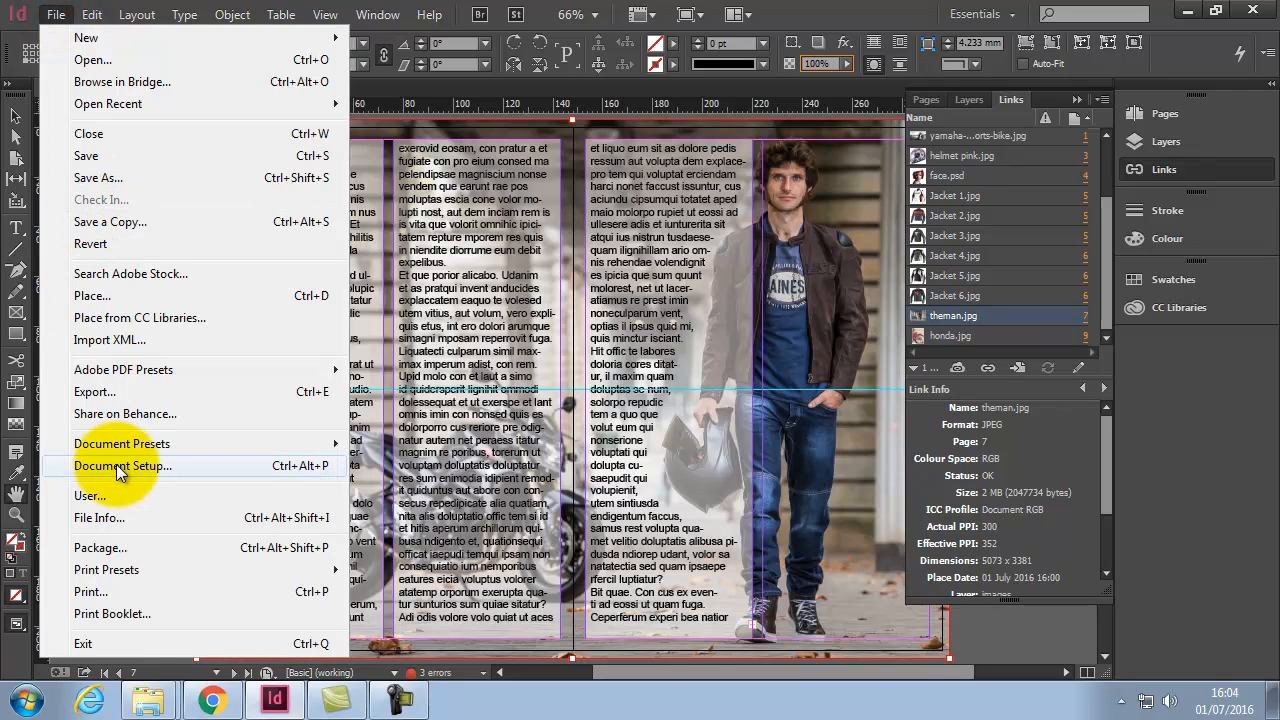
Step: Export the zine as Adobe PDF (Print) to zine ACA FINAL.pdf, replacing the existing file
left_click(85, 392)
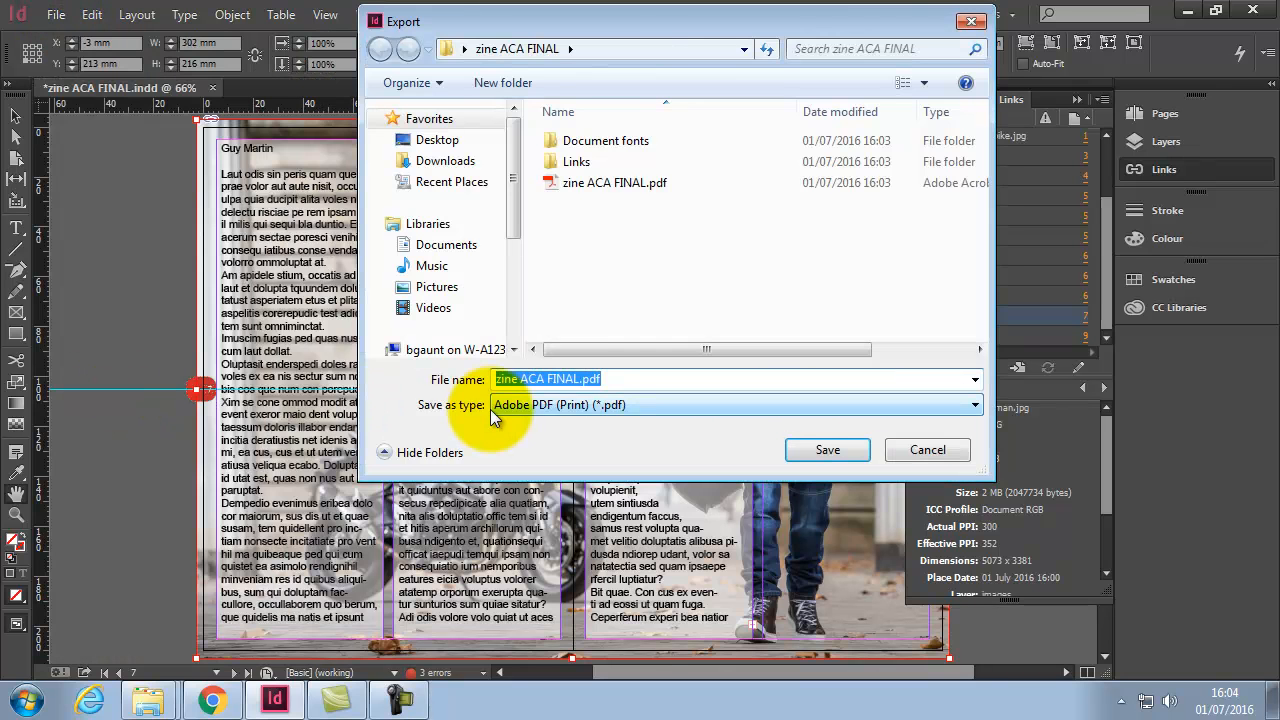
left_click(606, 406)
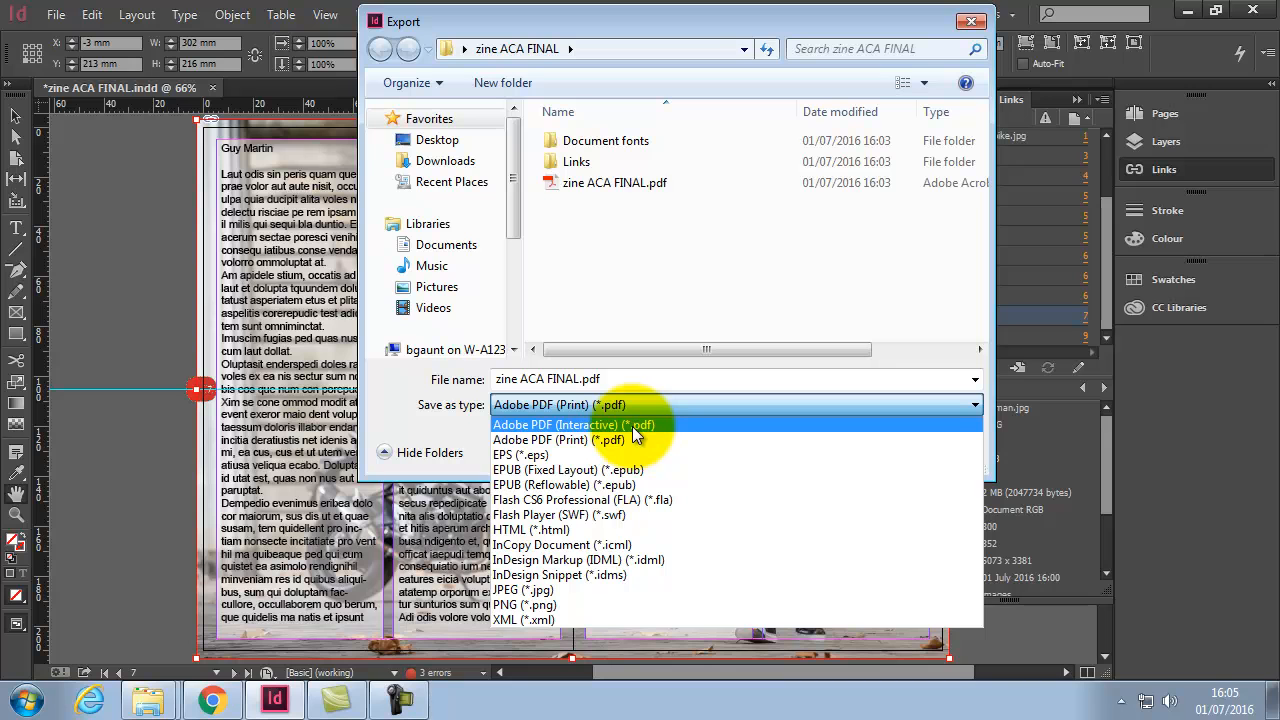
left_click(560, 404)
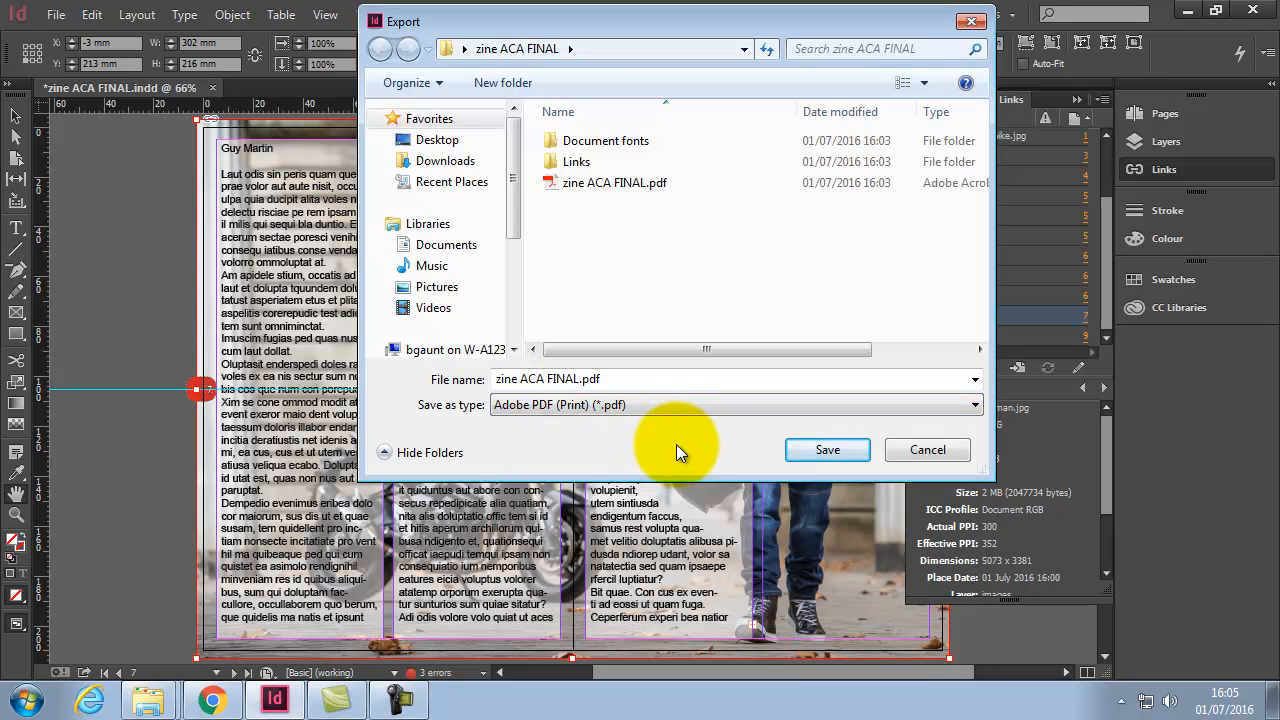
left_click(826, 451)
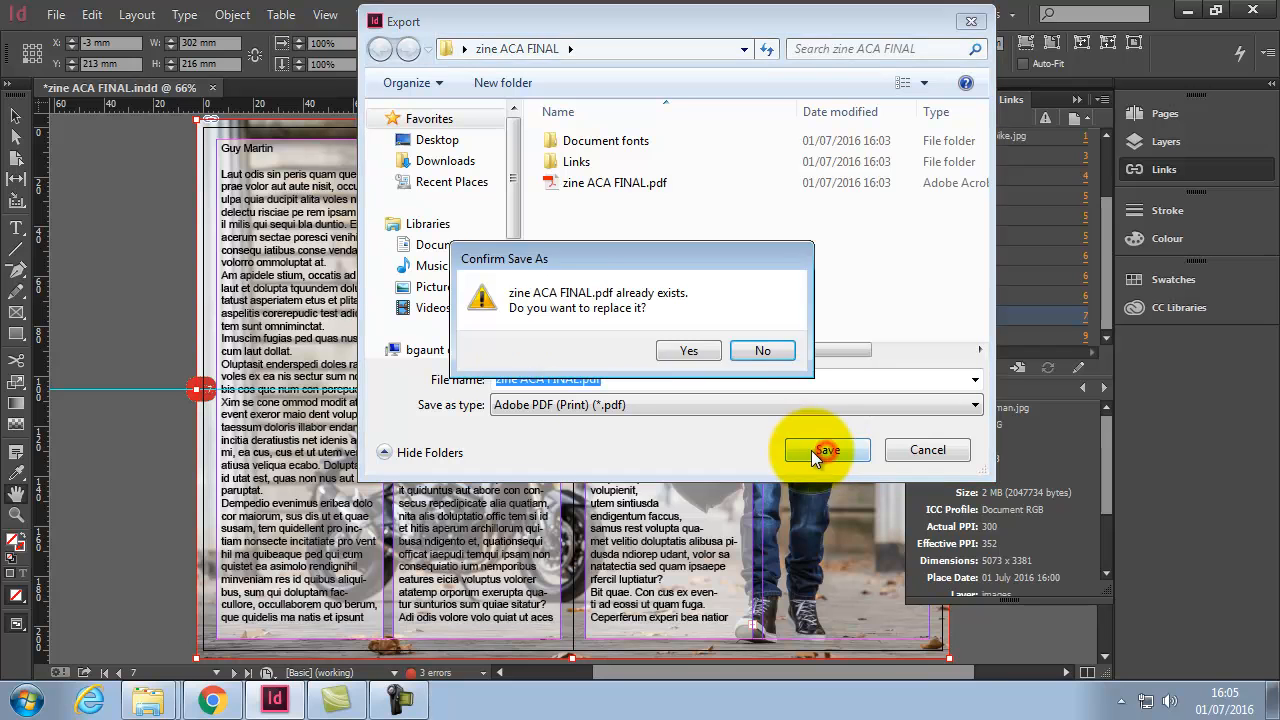
left_click(683, 349)
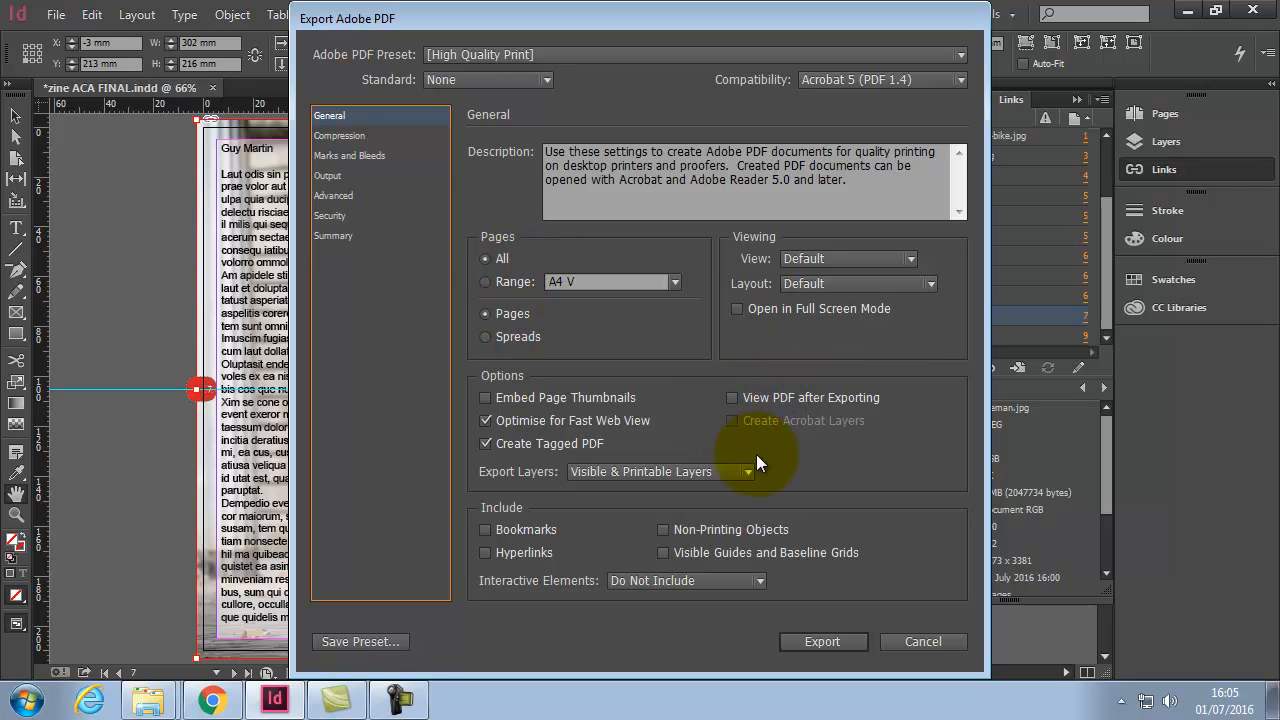
Step: Review the Compression settings, Acrobat compatibility and High Quality Print preset, leaving them unchanged
left_click(348, 137)
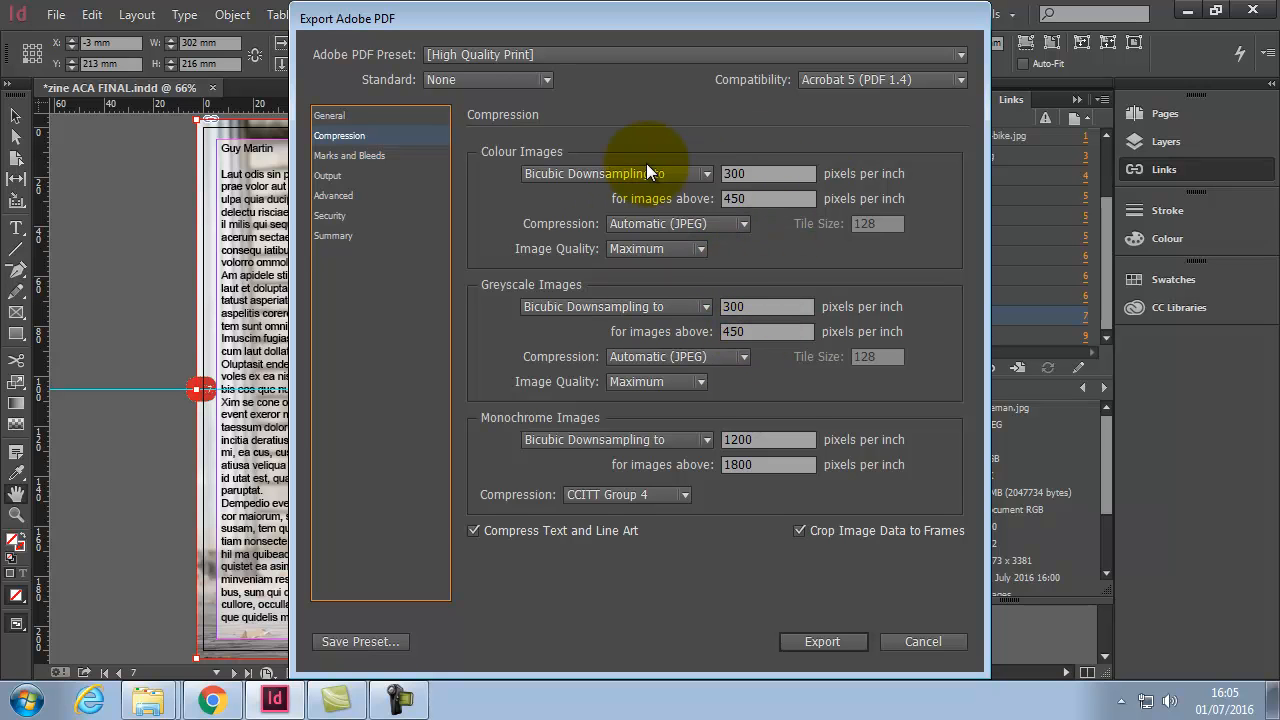
left_click(958, 79)
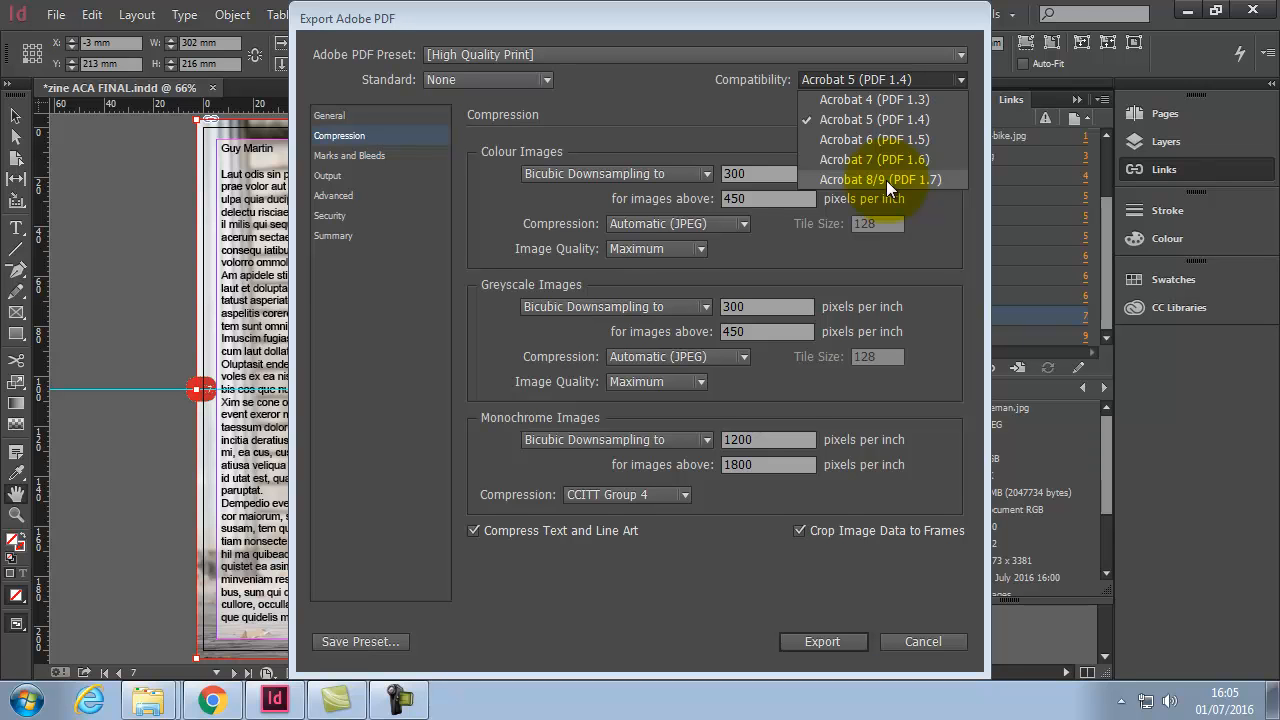
left_click(740, 105)
left_click(960, 55)
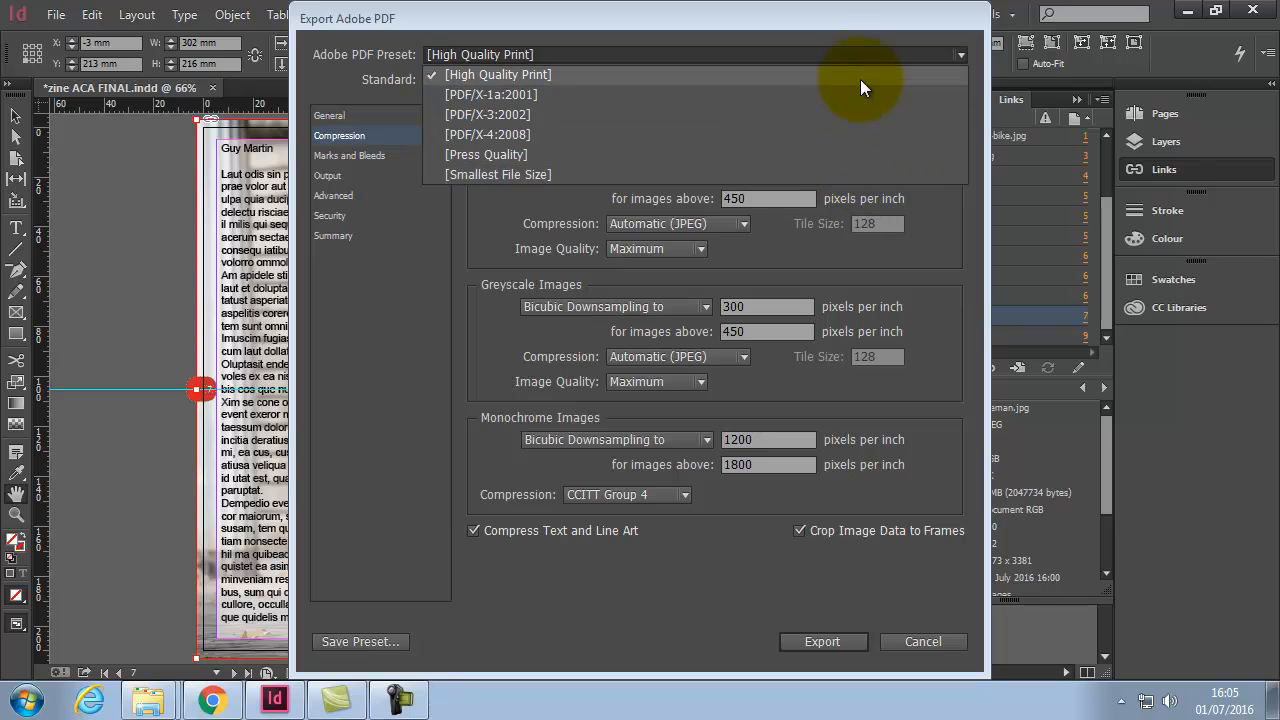
left_click(842, 76)
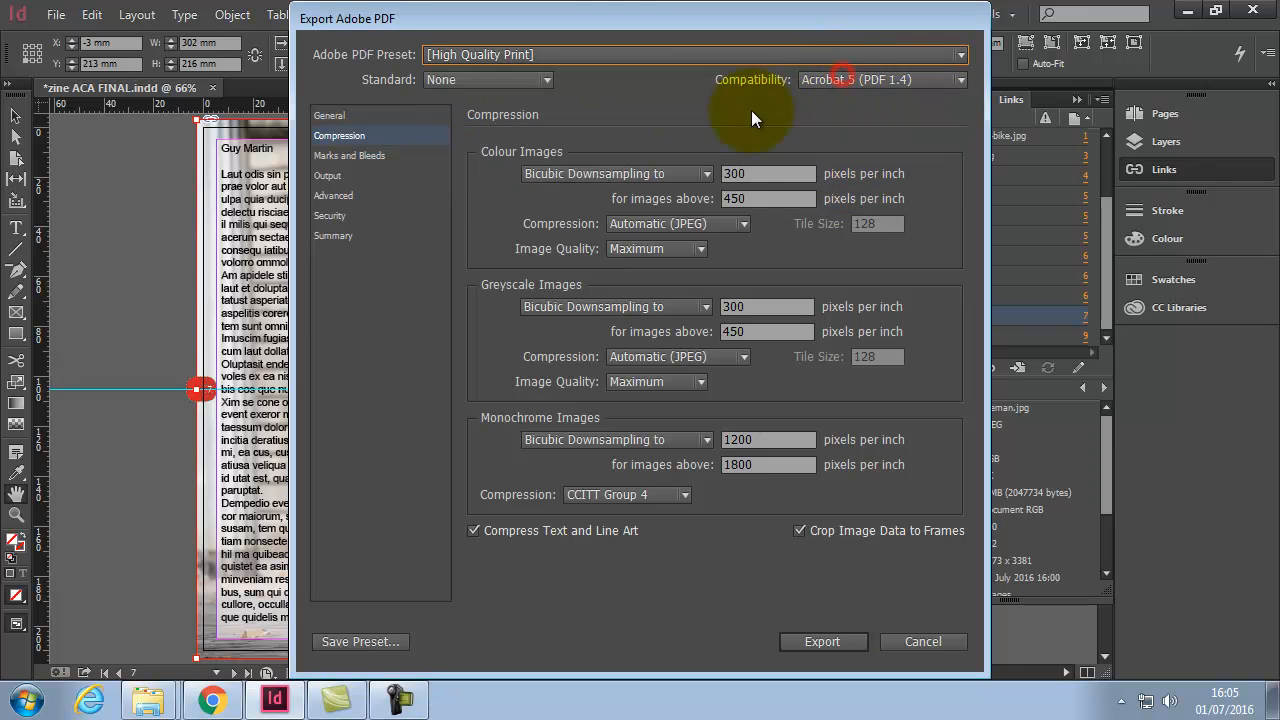
left_click(379, 155)
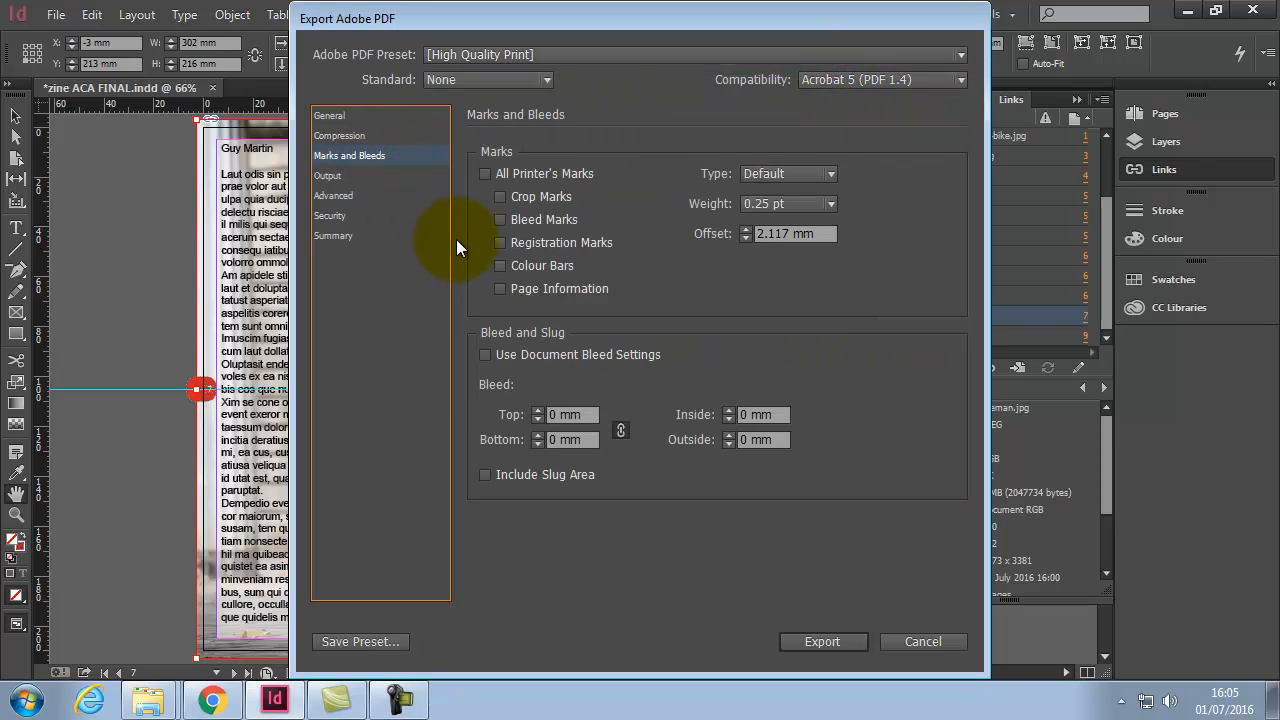
Step: Turn on All Printer's Marks and Use Document Bleed Settings for the 3 mm bleed
left_click(486, 174)
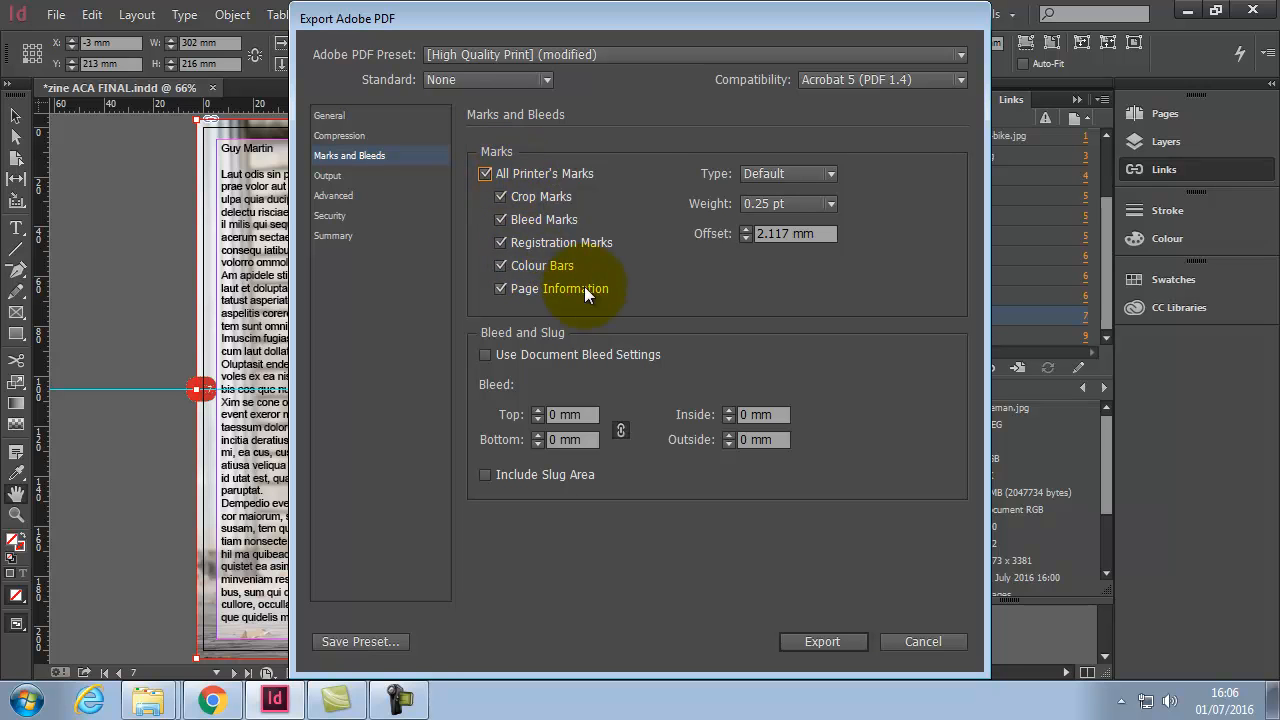
left_click(484, 354)
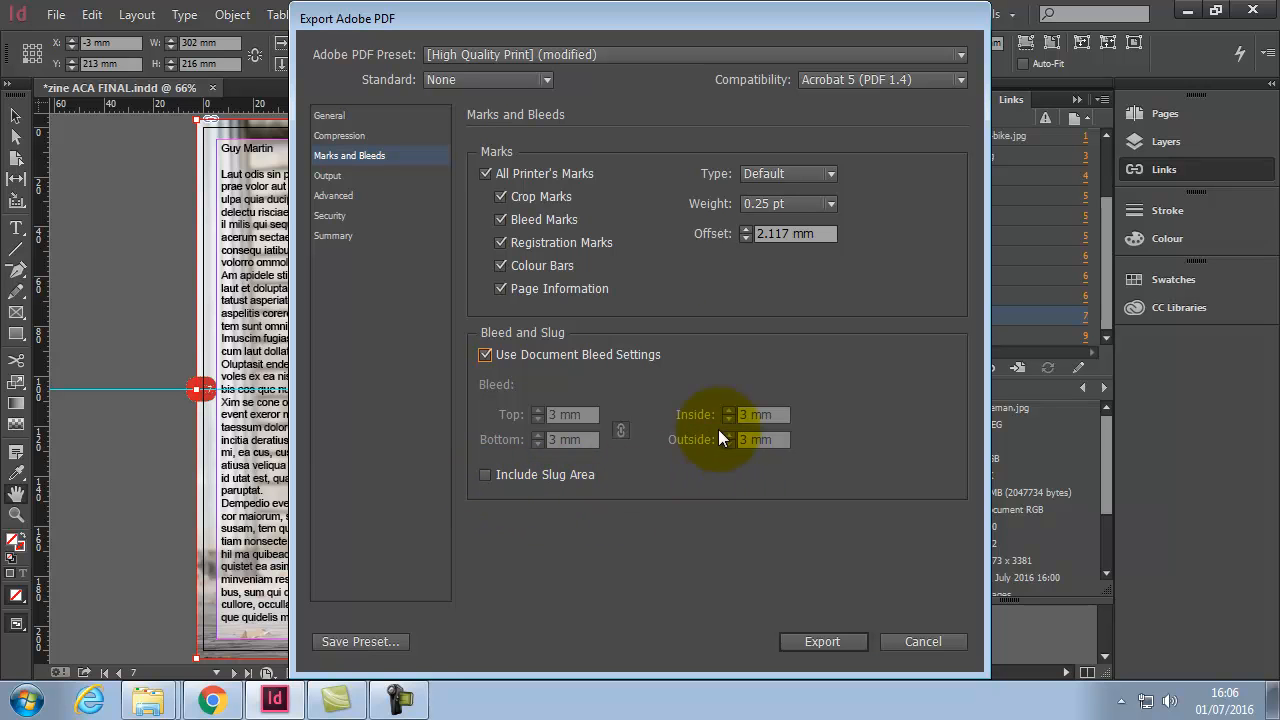
left_click(330, 175)
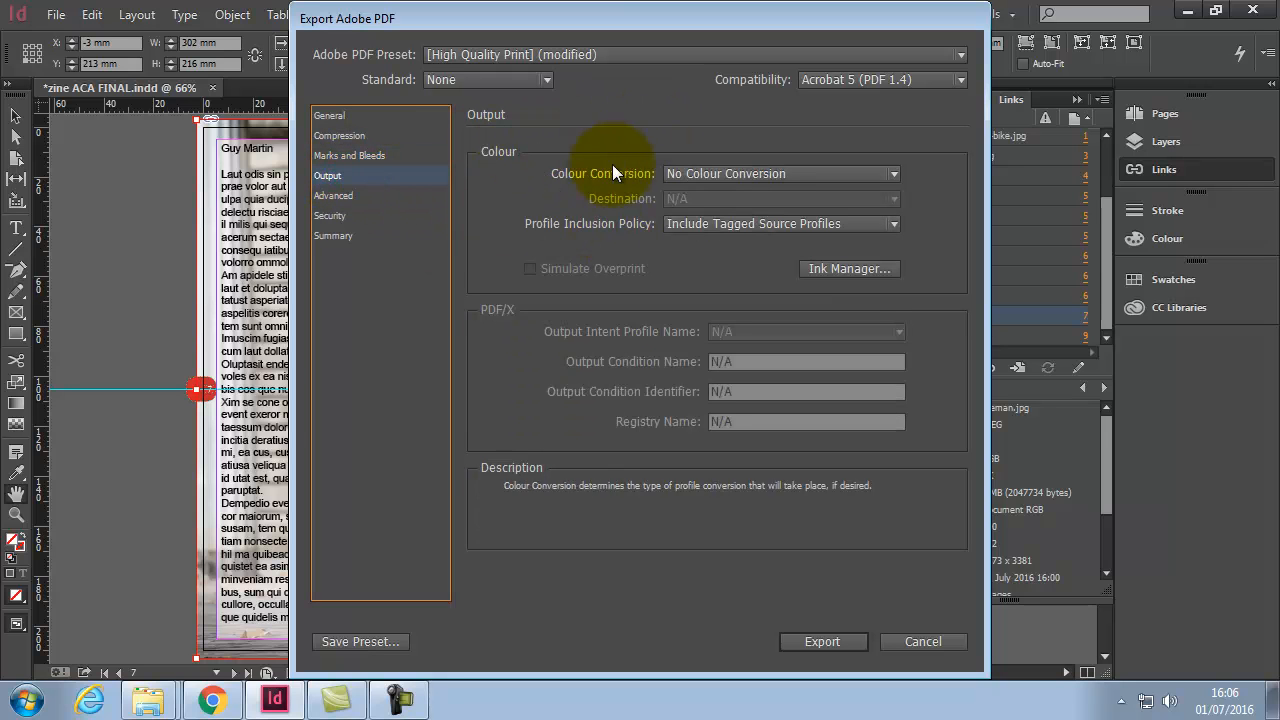
Step: Set colour conversion to Convert to Destination using Document CMYK - U.S. Web Coated (SWOP) v2
left_click(690, 175)
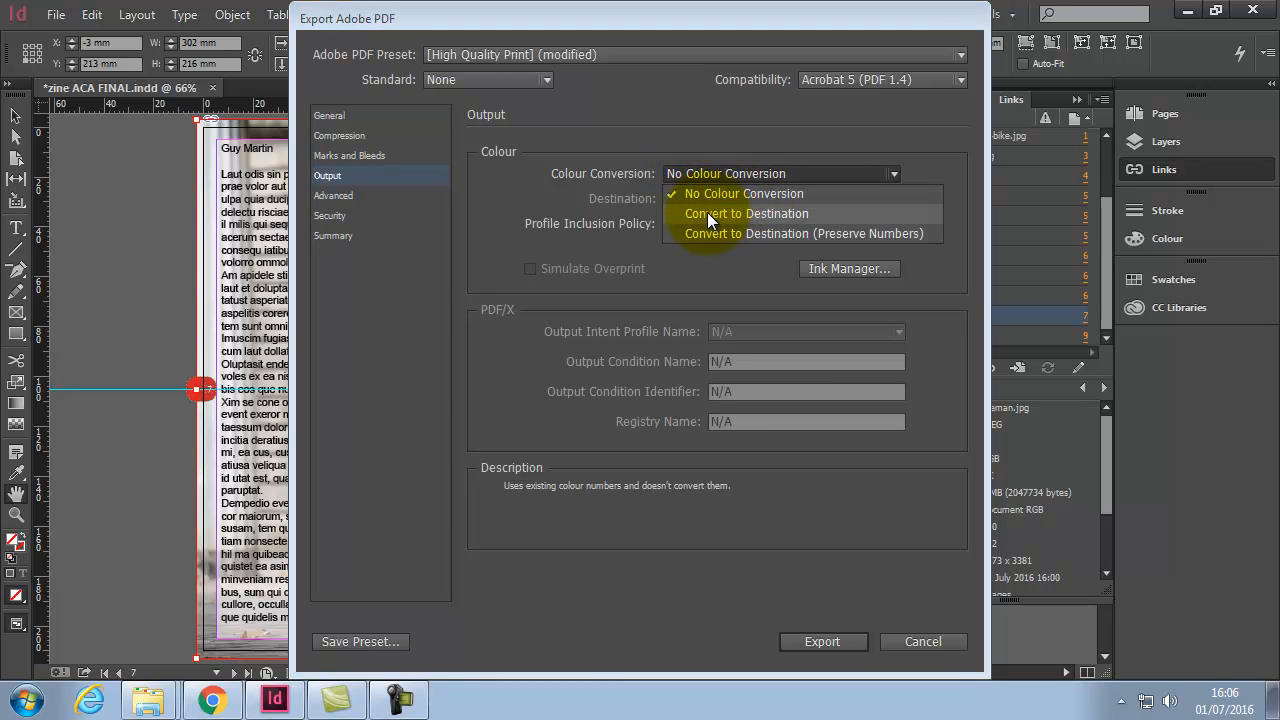
left_click(707, 213)
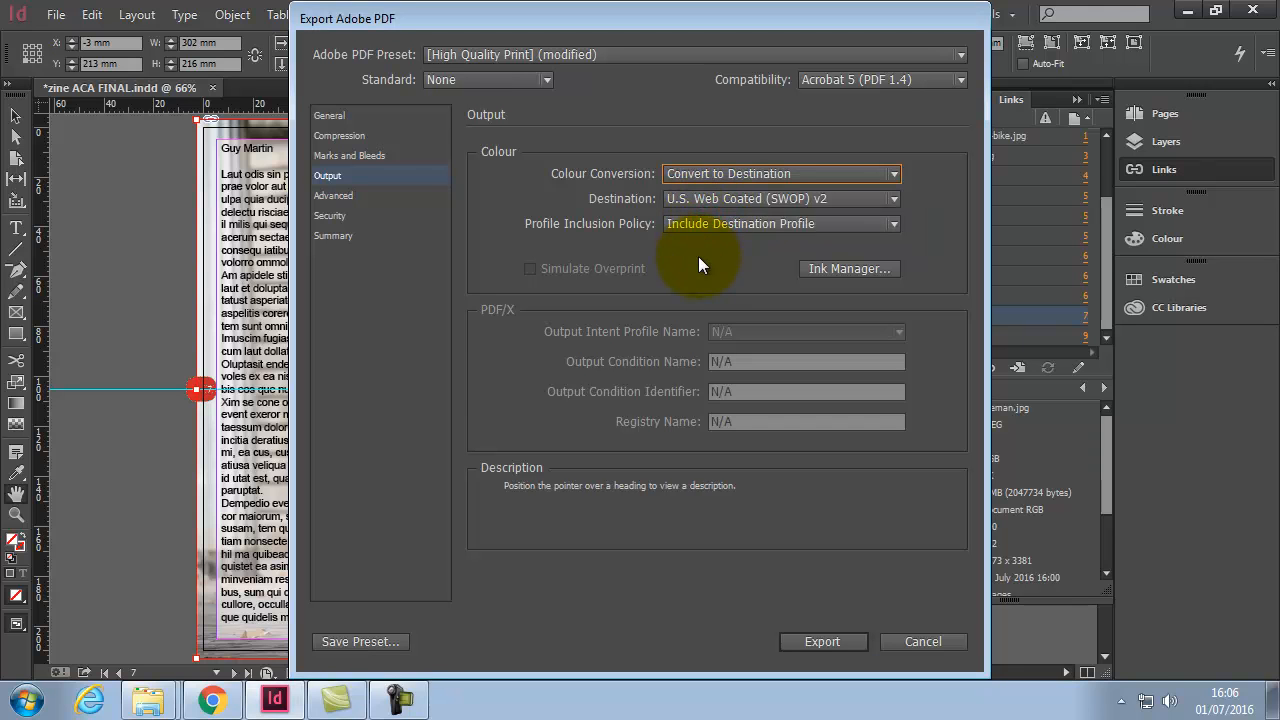
left_click(851, 199)
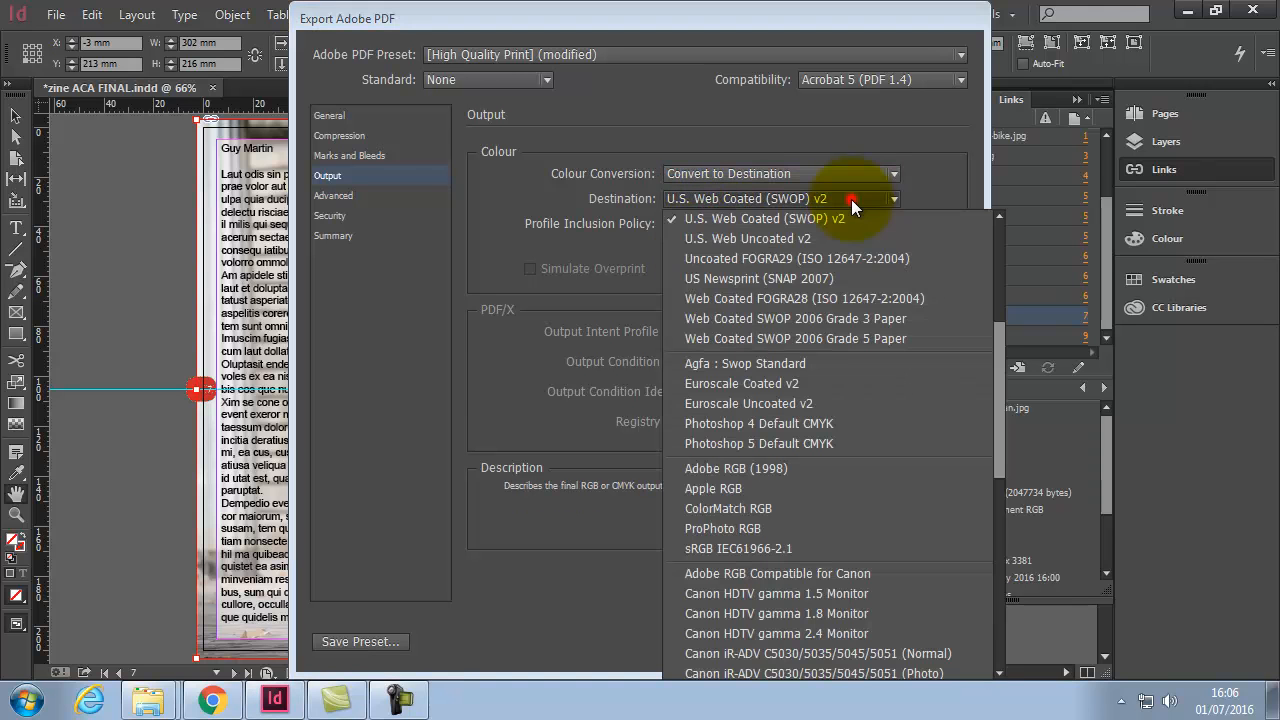
left_click_drag(1001, 332, 993, 233)
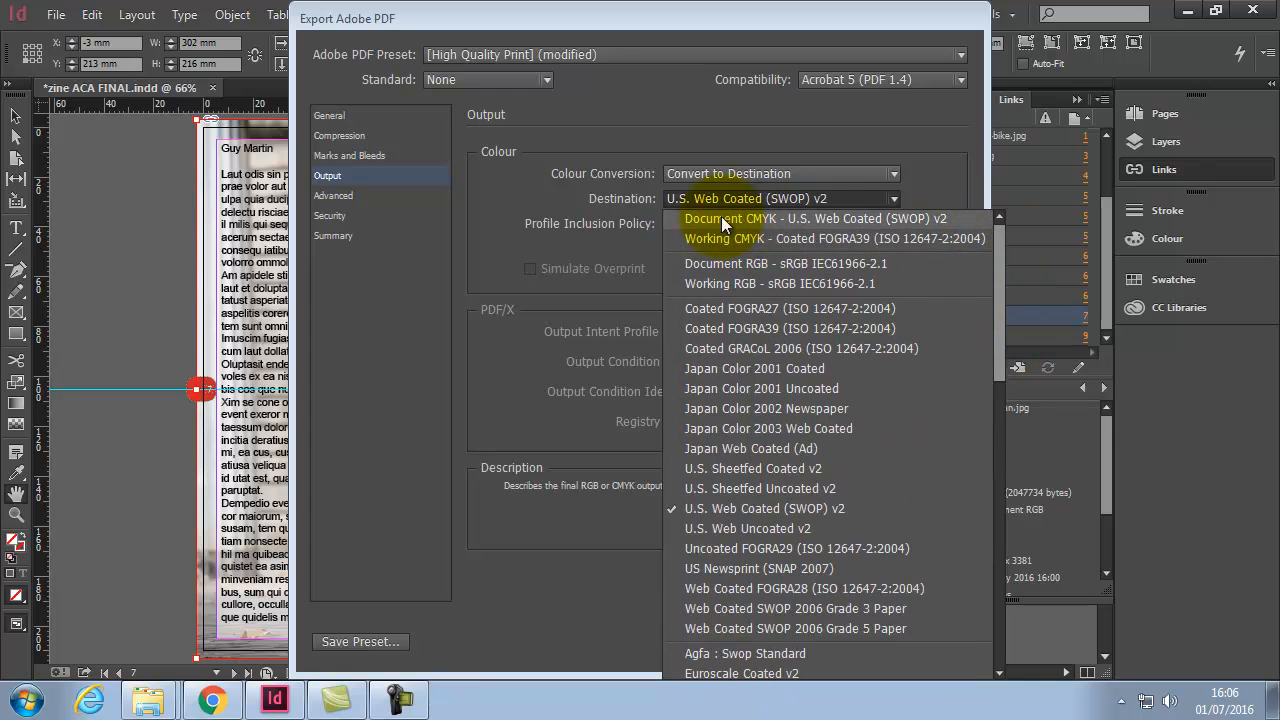
left_click(772, 219)
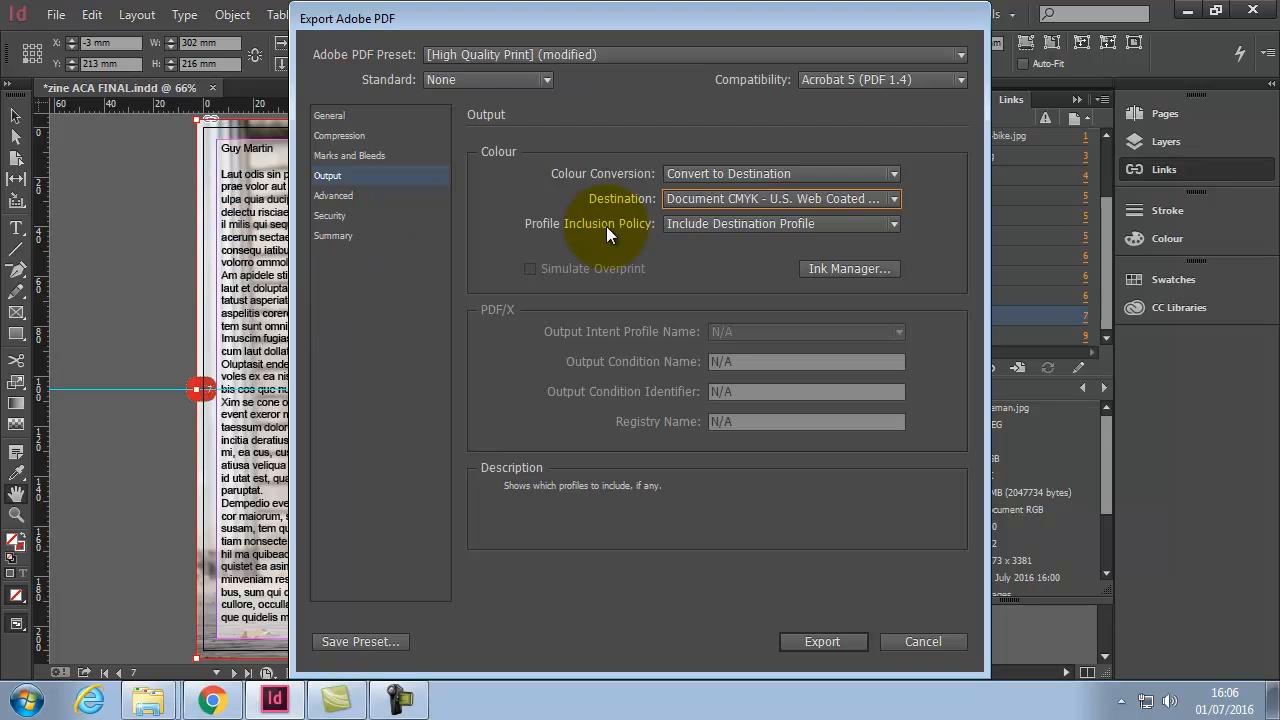
left_click(837, 203)
left_click_drag(1000, 318, 978, 250)
left_click(790, 214)
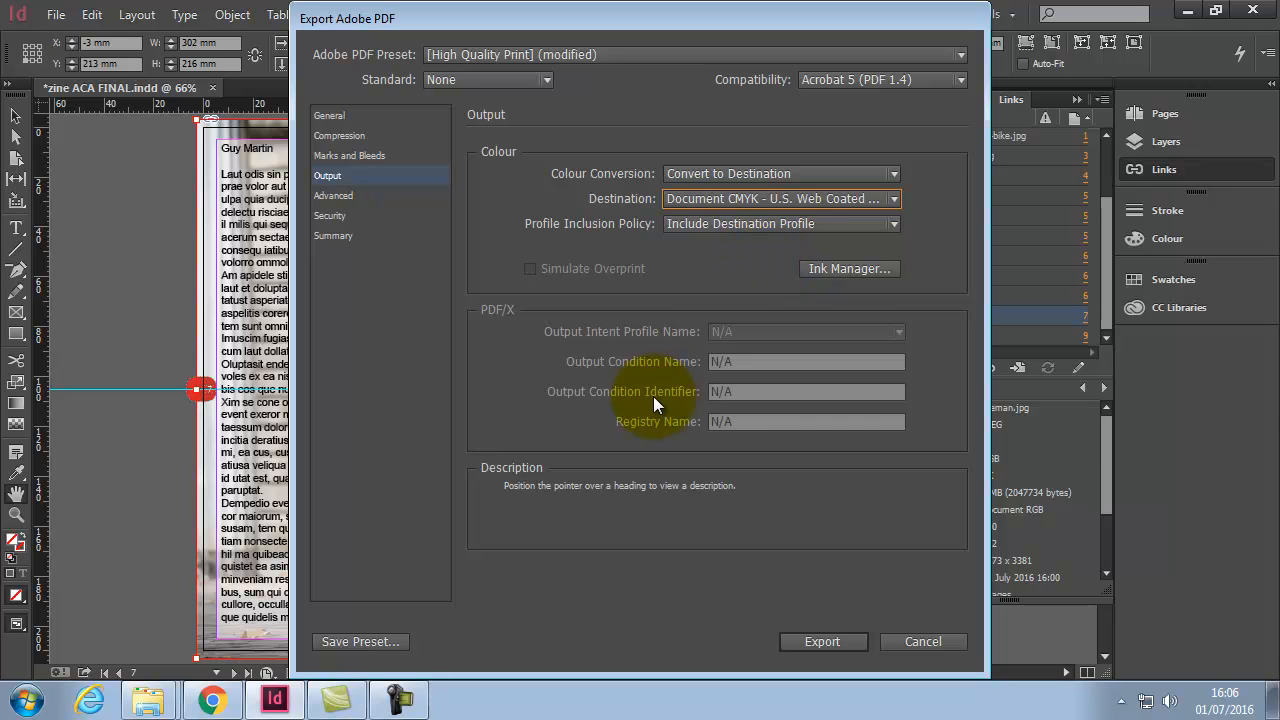
left_click(339, 197)
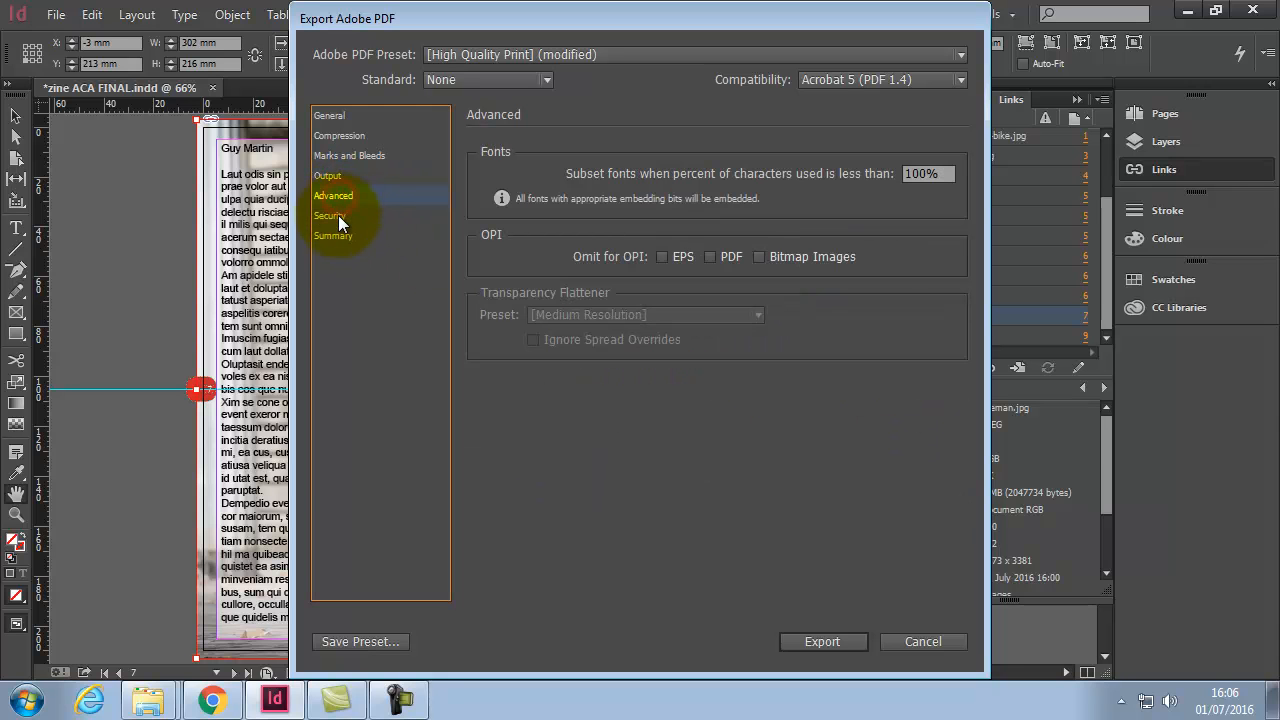
Step: Export the PDF despite the overset-text warning, then open zine ACA FINAL.pdf from its folder
left_click(826, 641)
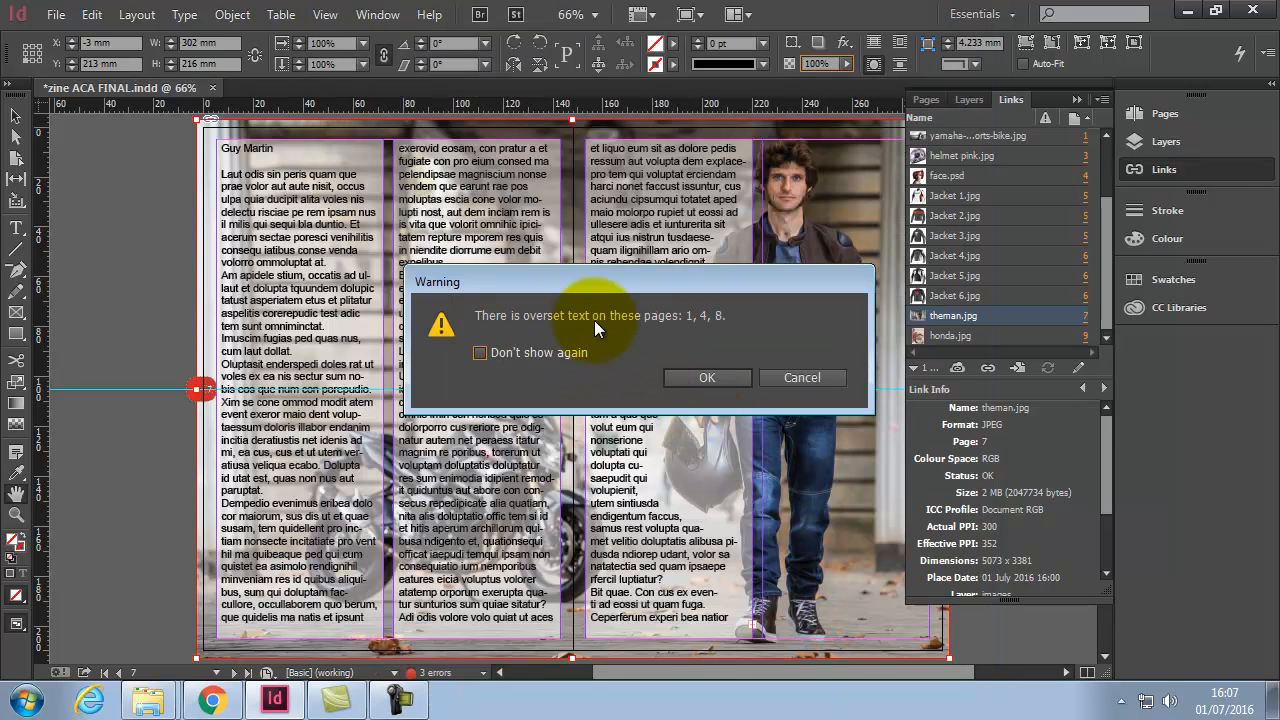
left_click(707, 378)
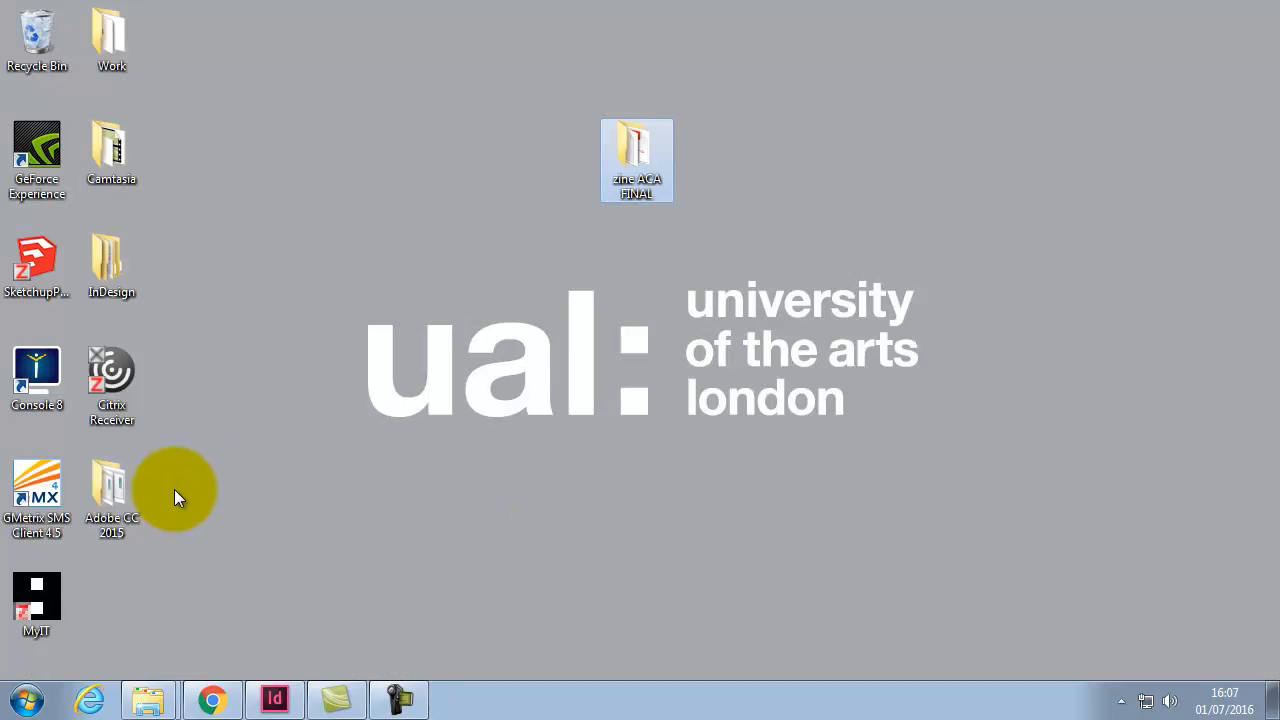
double_click(122, 489)
double_click(642, 152)
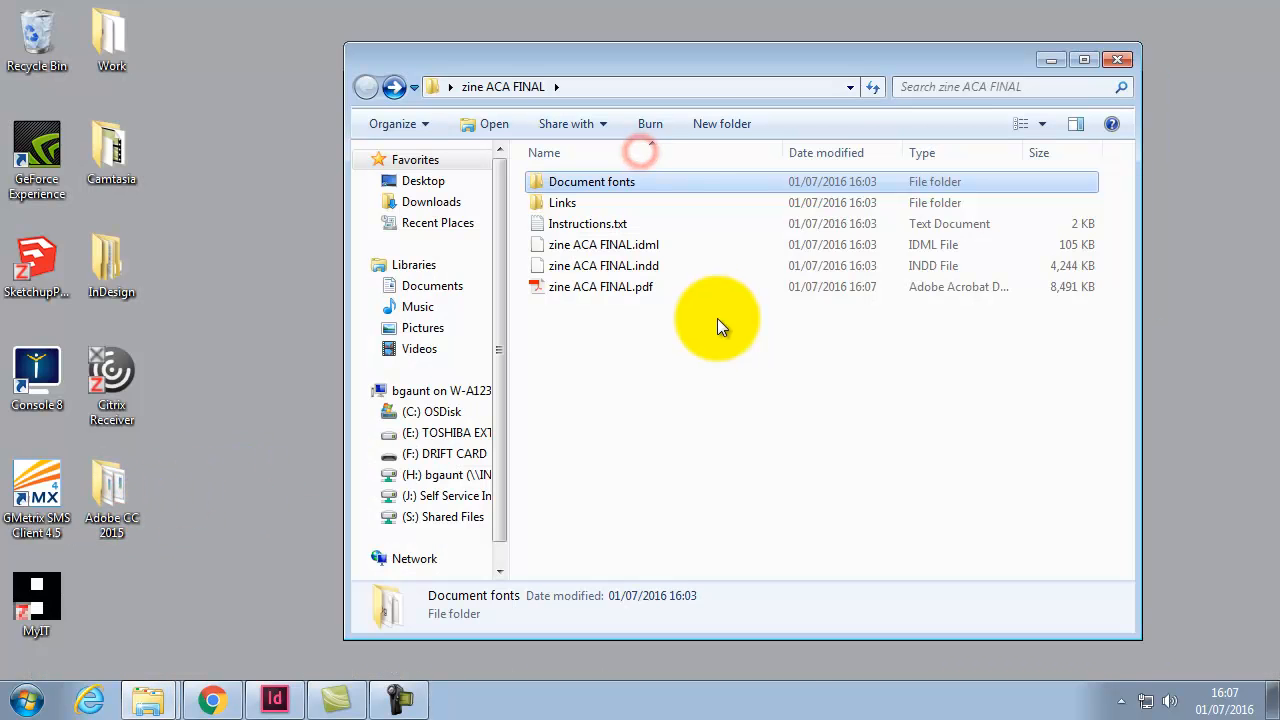
double_click(640, 287)
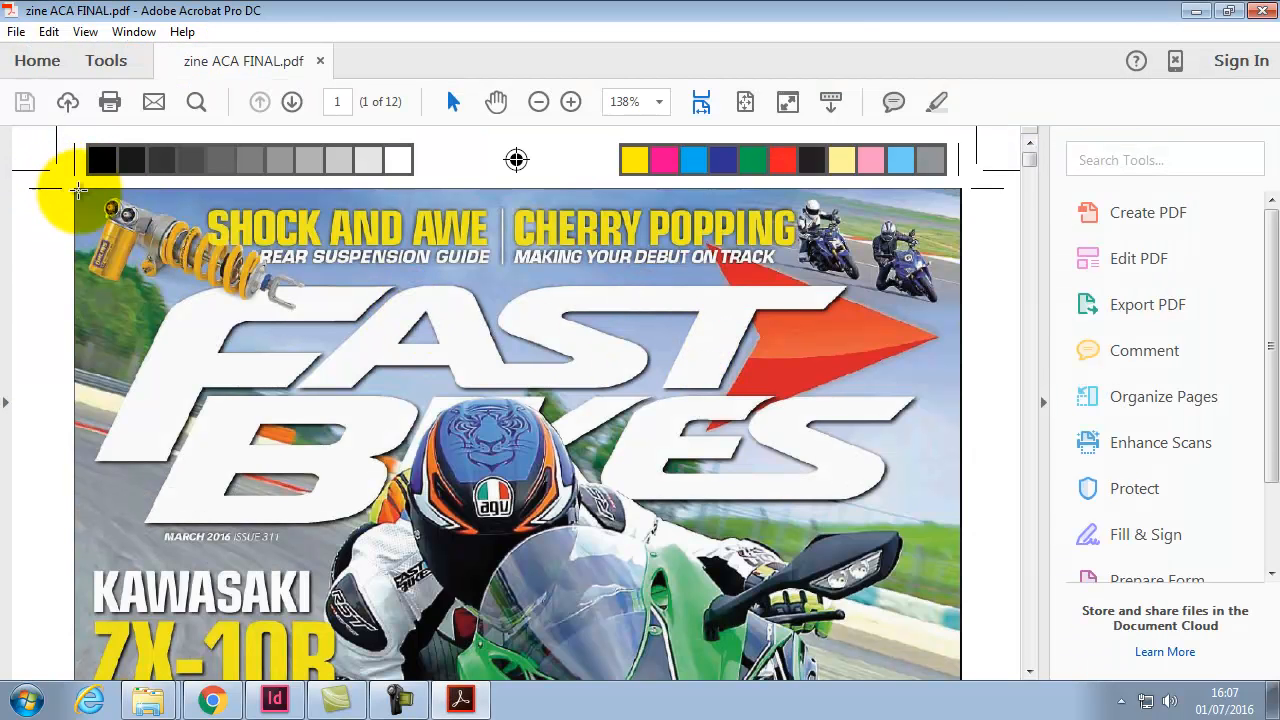
Step: Scroll through the exported zine's pages in Acrobat to check them
left_click_drag(1029, 157, 1019, 332)
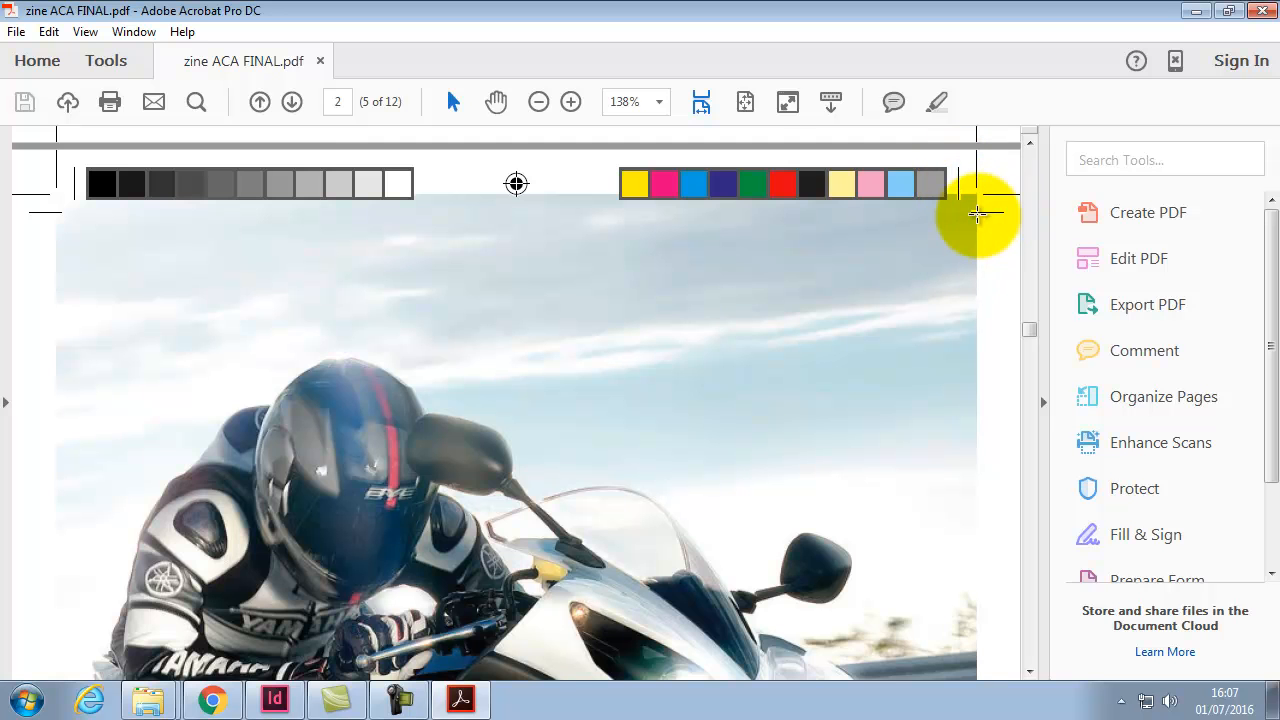
scroll(748, 315, "down", 15)
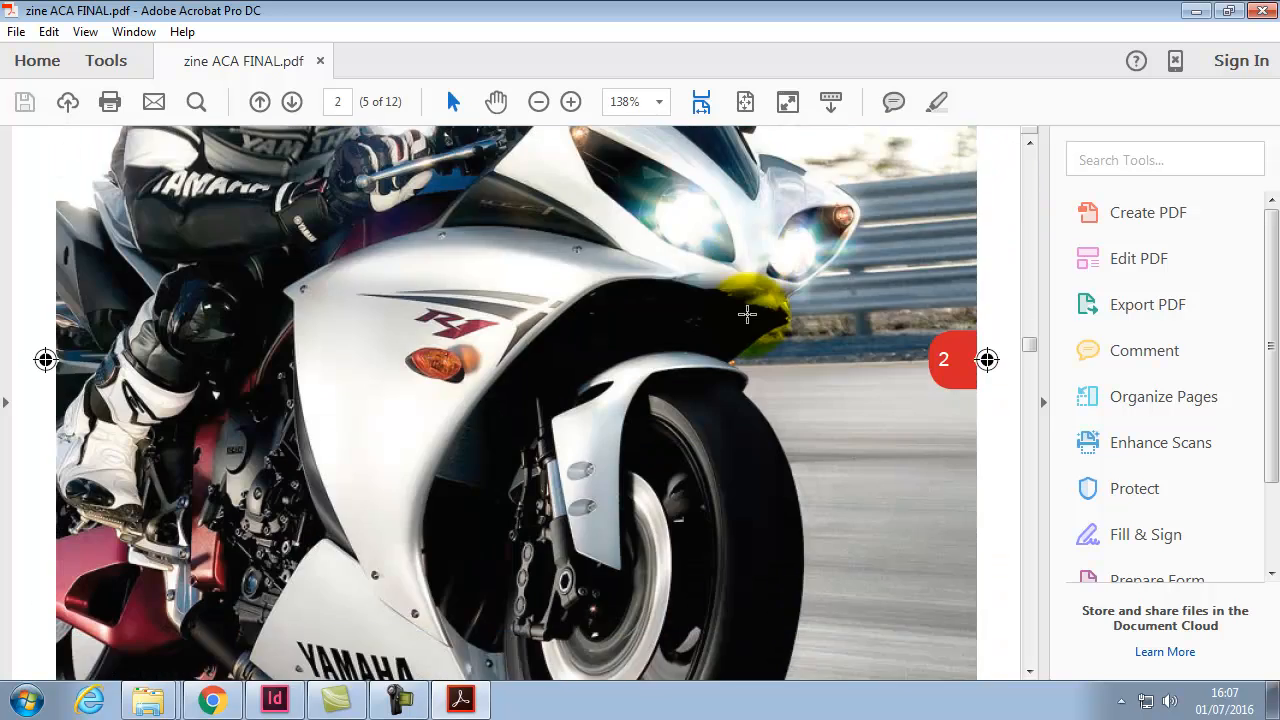
scroll(748, 325, "down", 1)
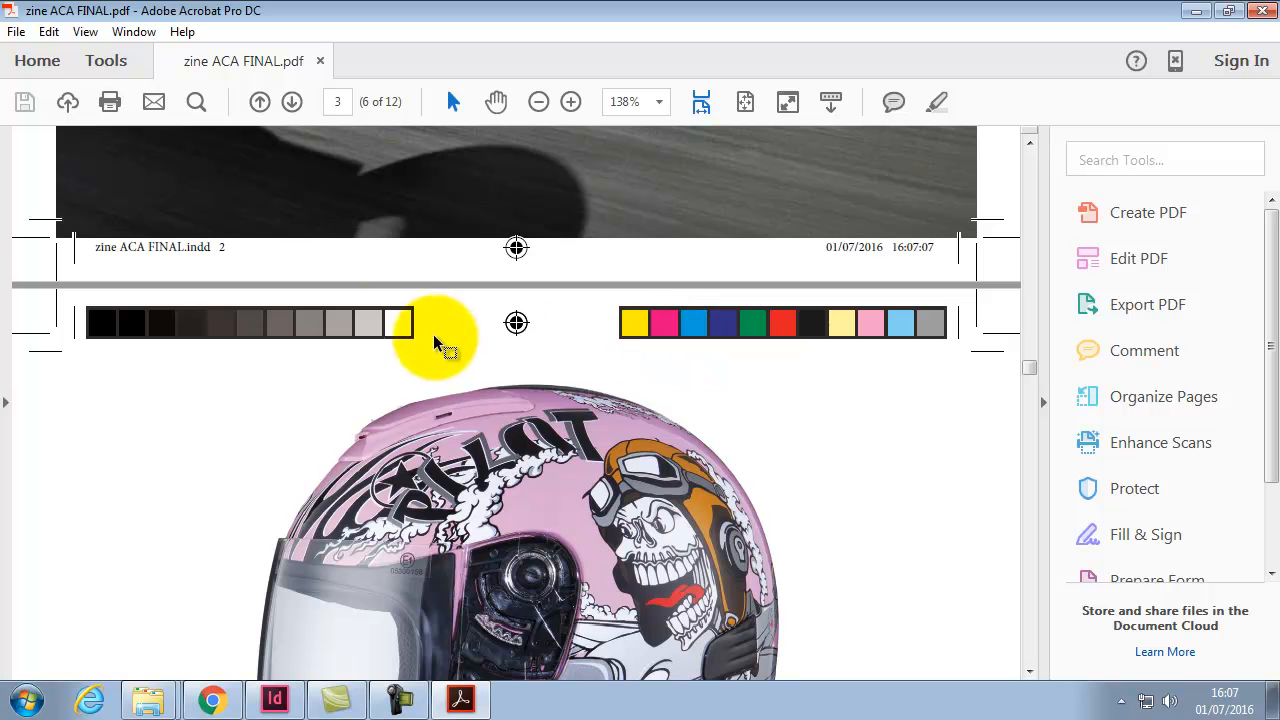
scroll(506, 325, "down", 13)
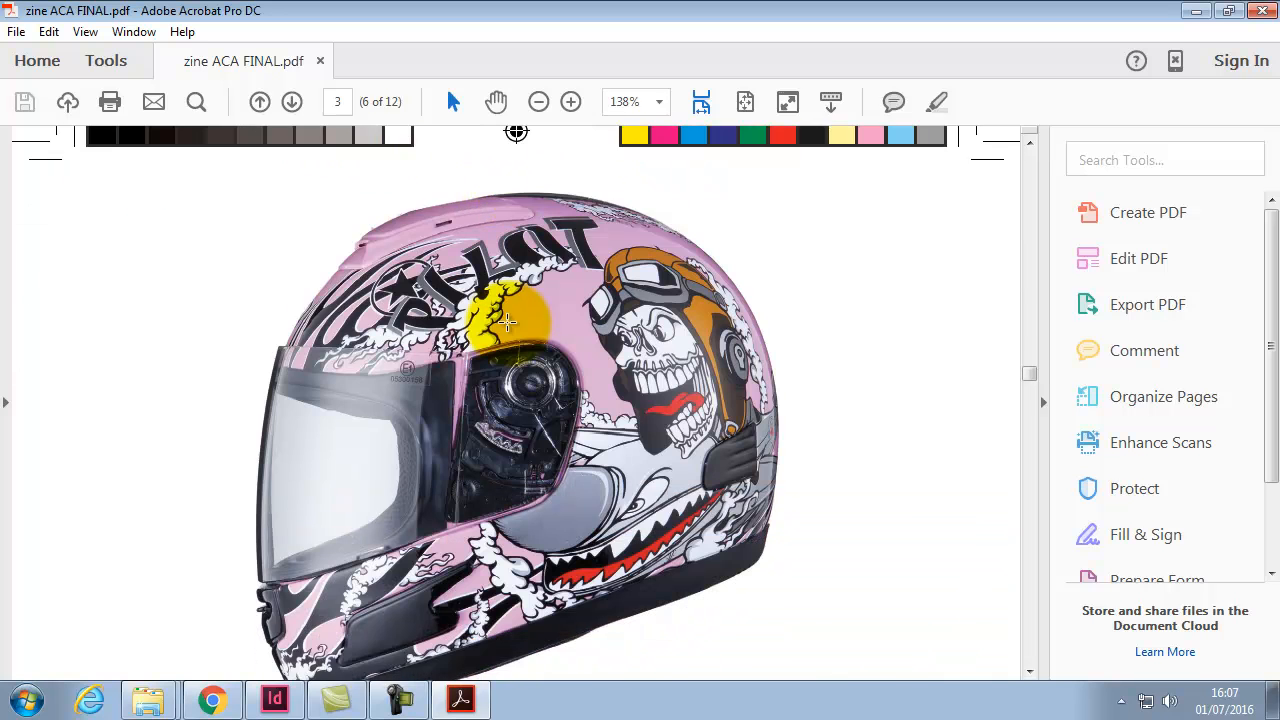
scroll(508, 322, "down", 13)
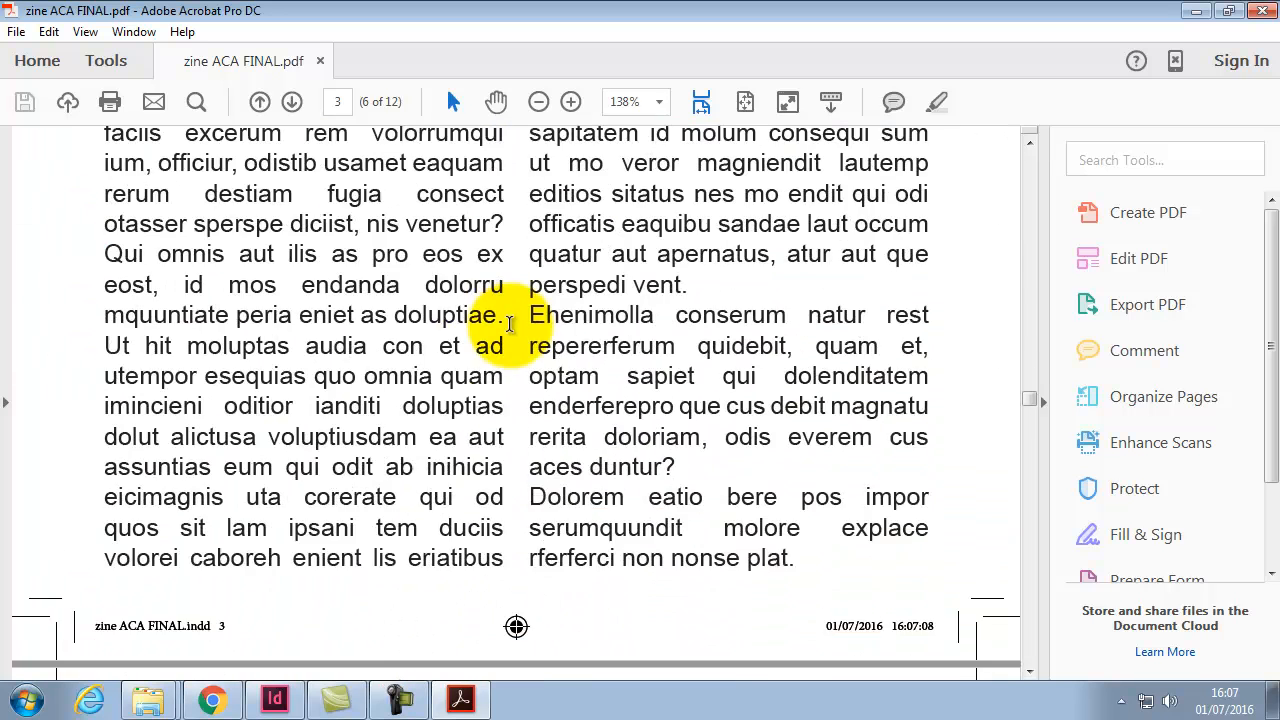
scroll(510, 323, "down", 14)
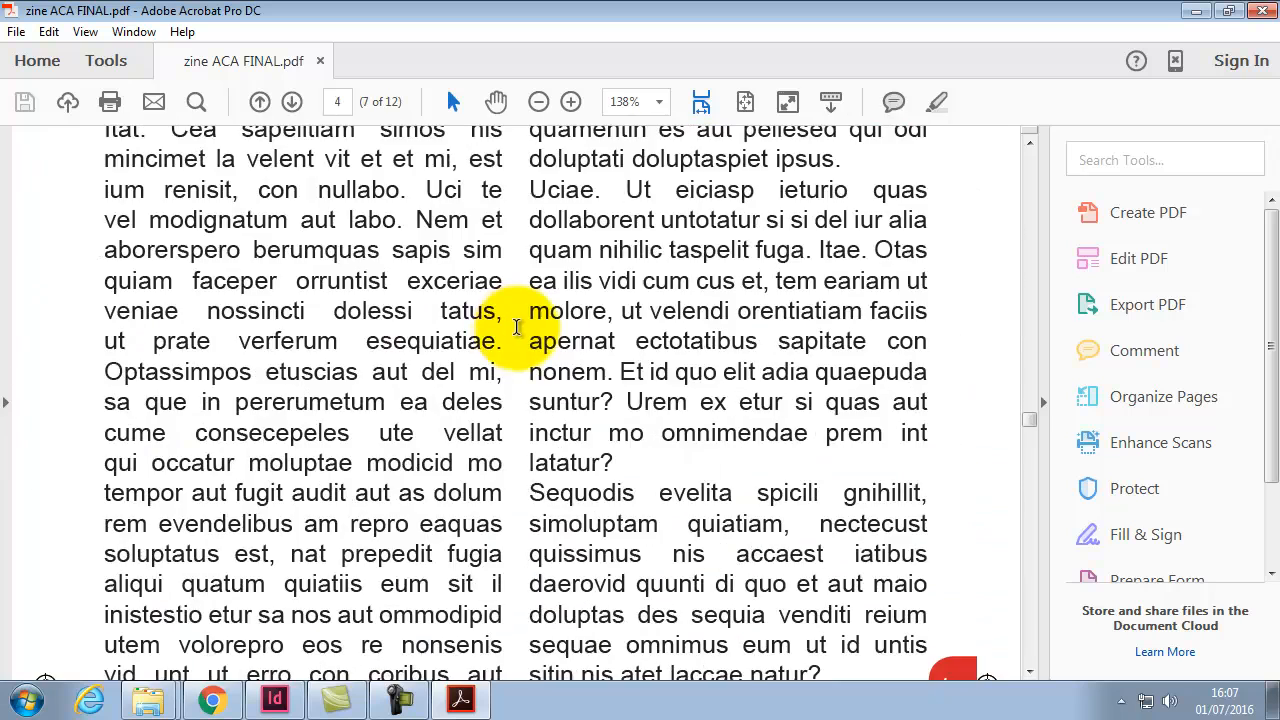
scroll(523, 329, "down", 7)
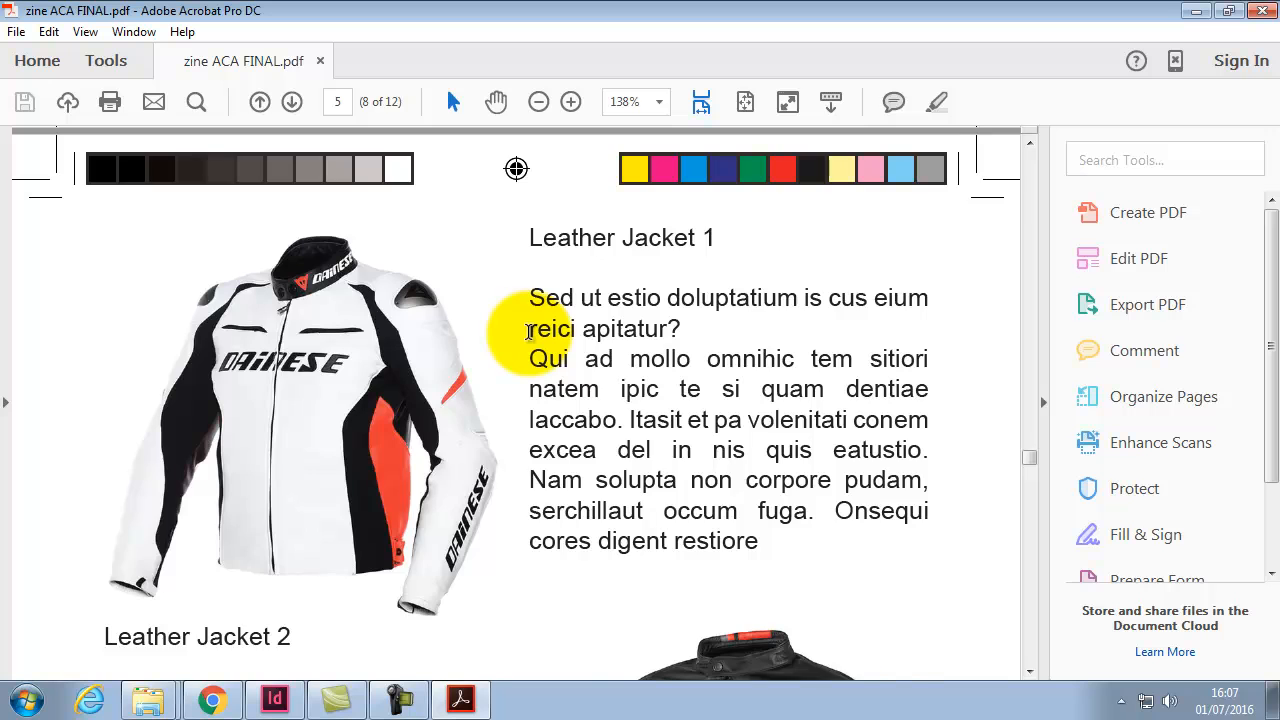
scroll(529, 332, "down", 12)
scroll(541, 350, "down", 10)
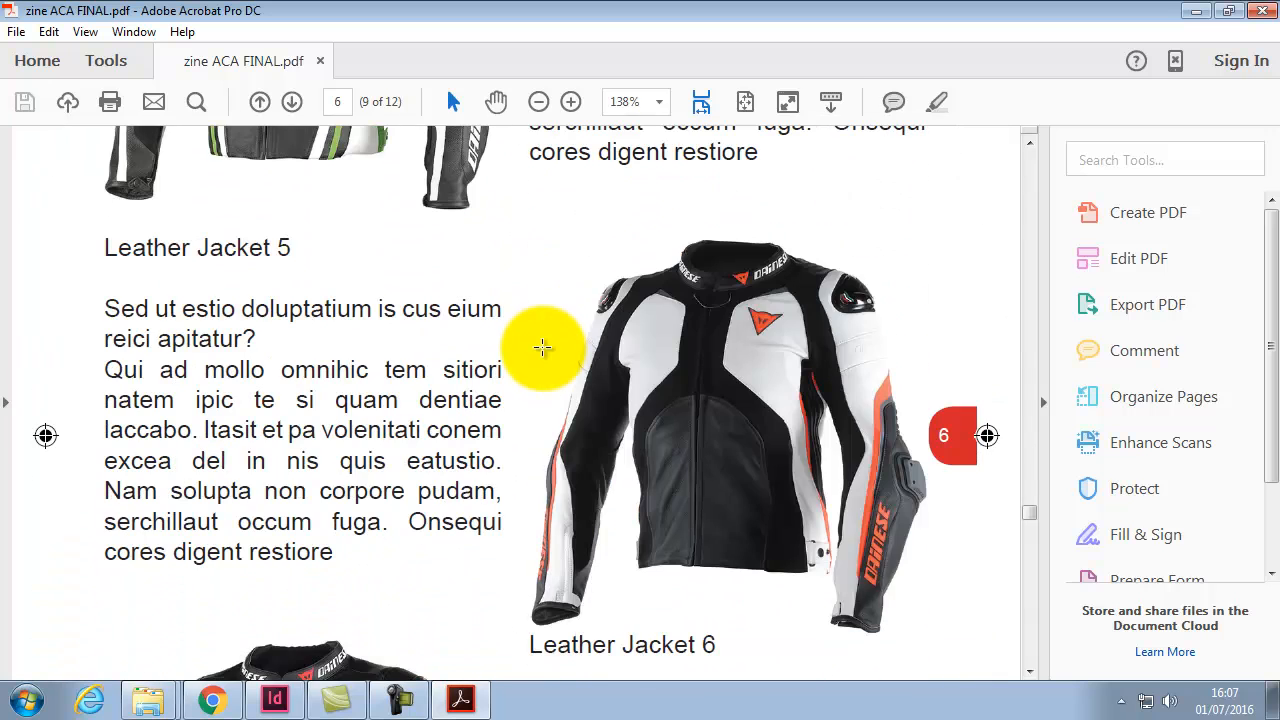
scroll(555, 351, "up", 10)
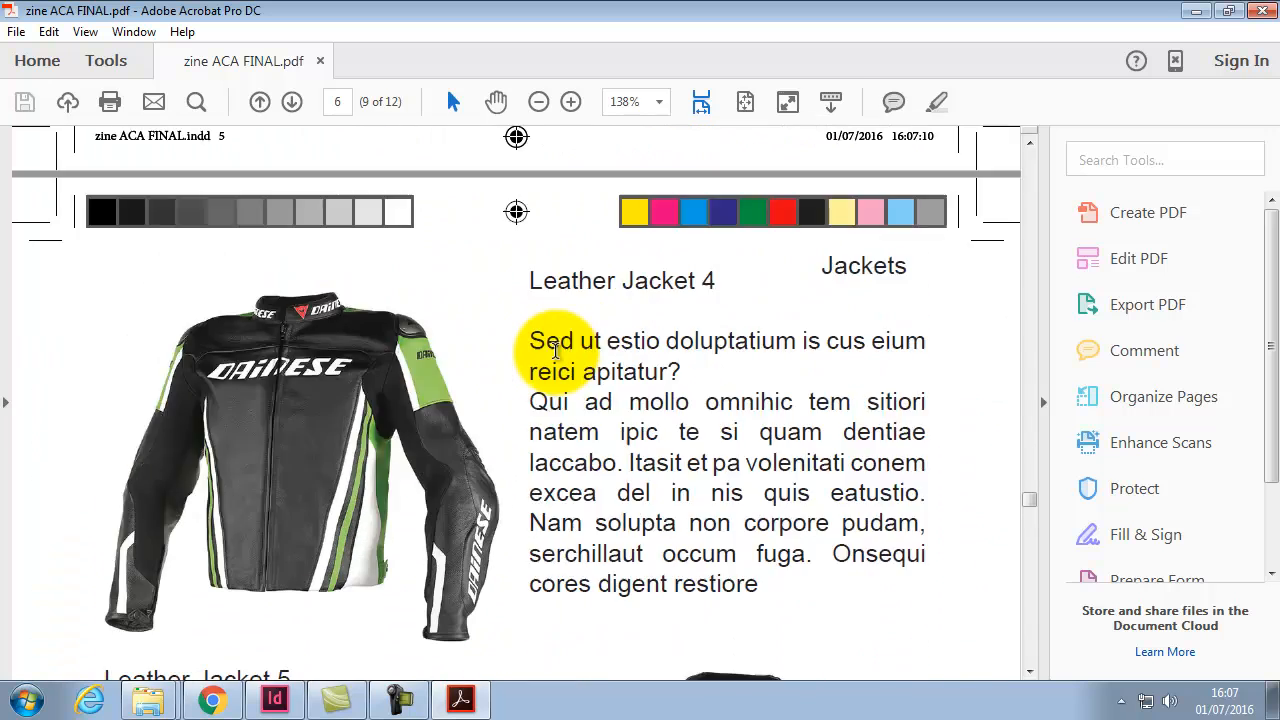
scroll(556, 357, "up", 8)
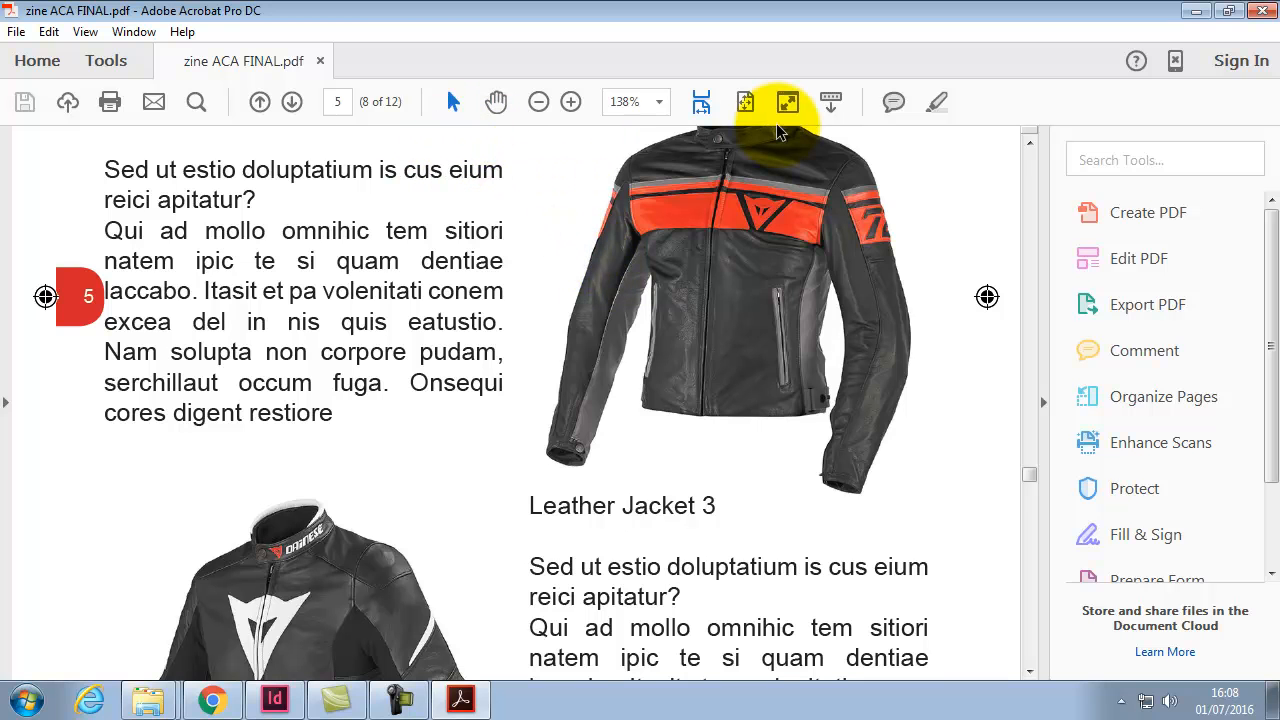
Step: Close Acrobat and the zine ACA FINAL folder window
left_click(1029, 178)
left_click(1262, 10)
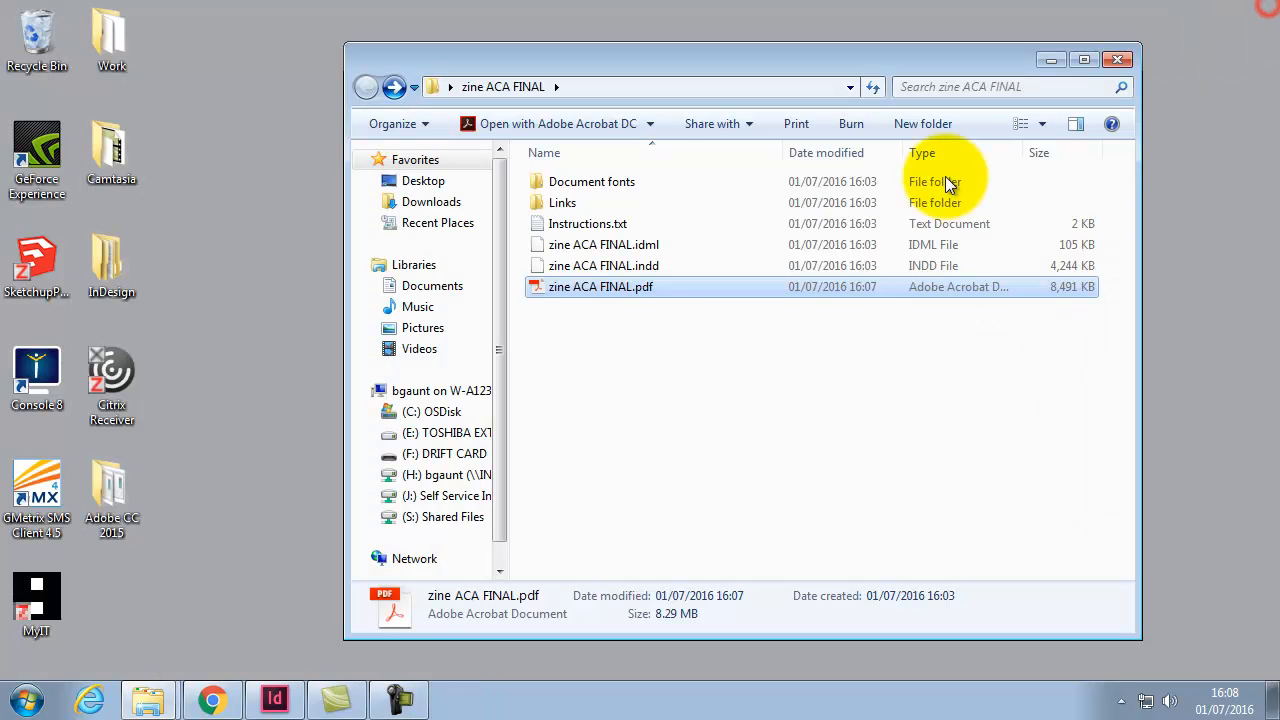
left_click(1118, 61)
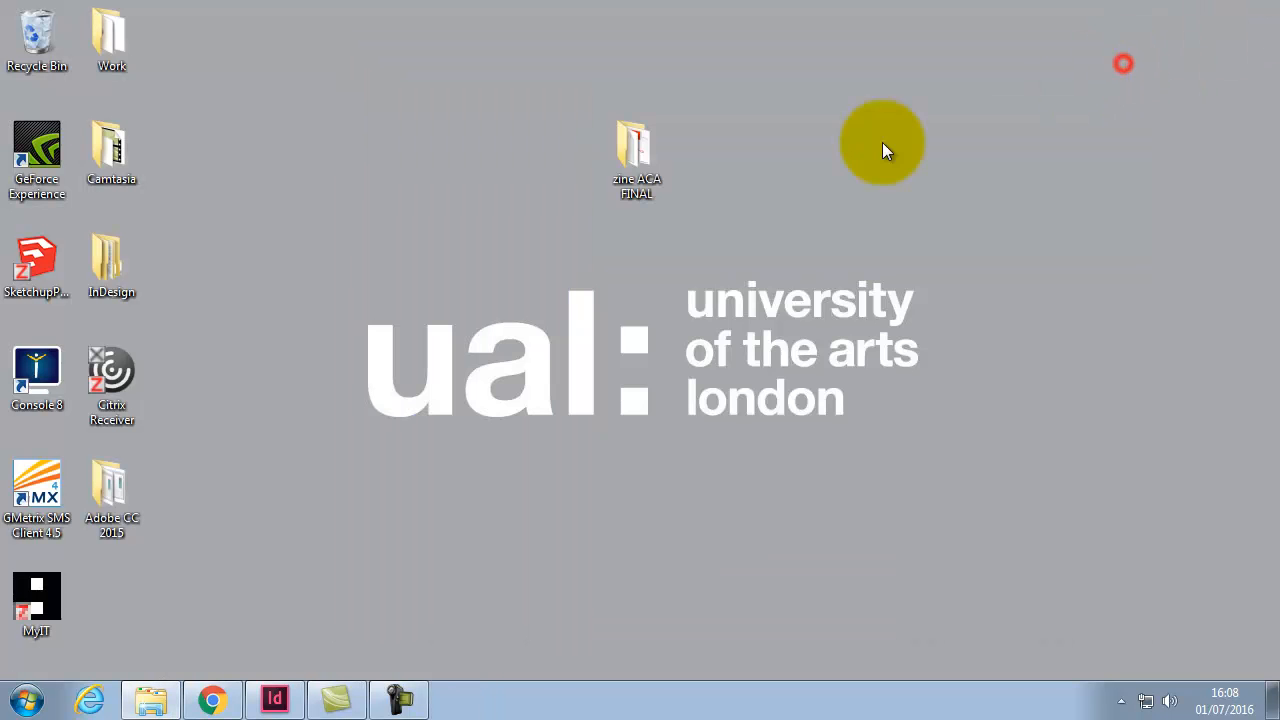
Step: Return to zine ACA FINAL.indd and scroll the Pages panel's 12 pages to page 1
left_click(275, 703)
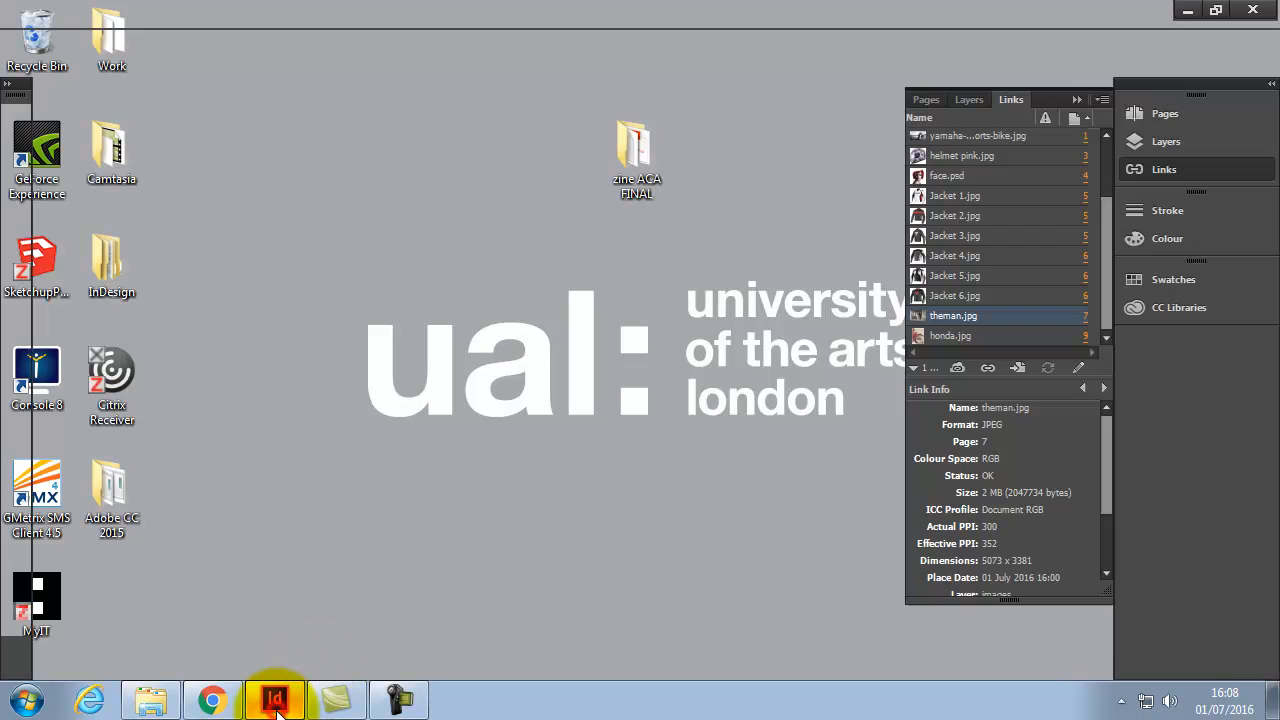
left_click(1163, 115)
left_click_drag(1109, 263, 1110, 404)
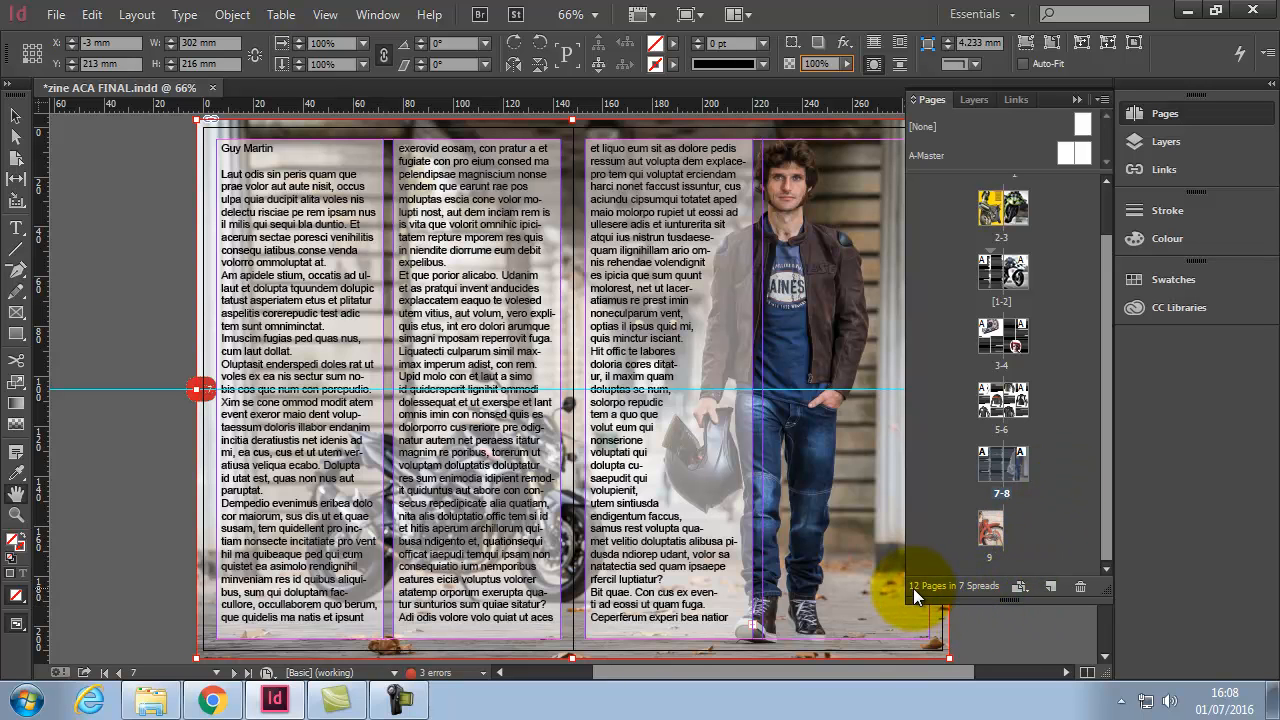
left_click_drag(1106, 545, 1108, 440)
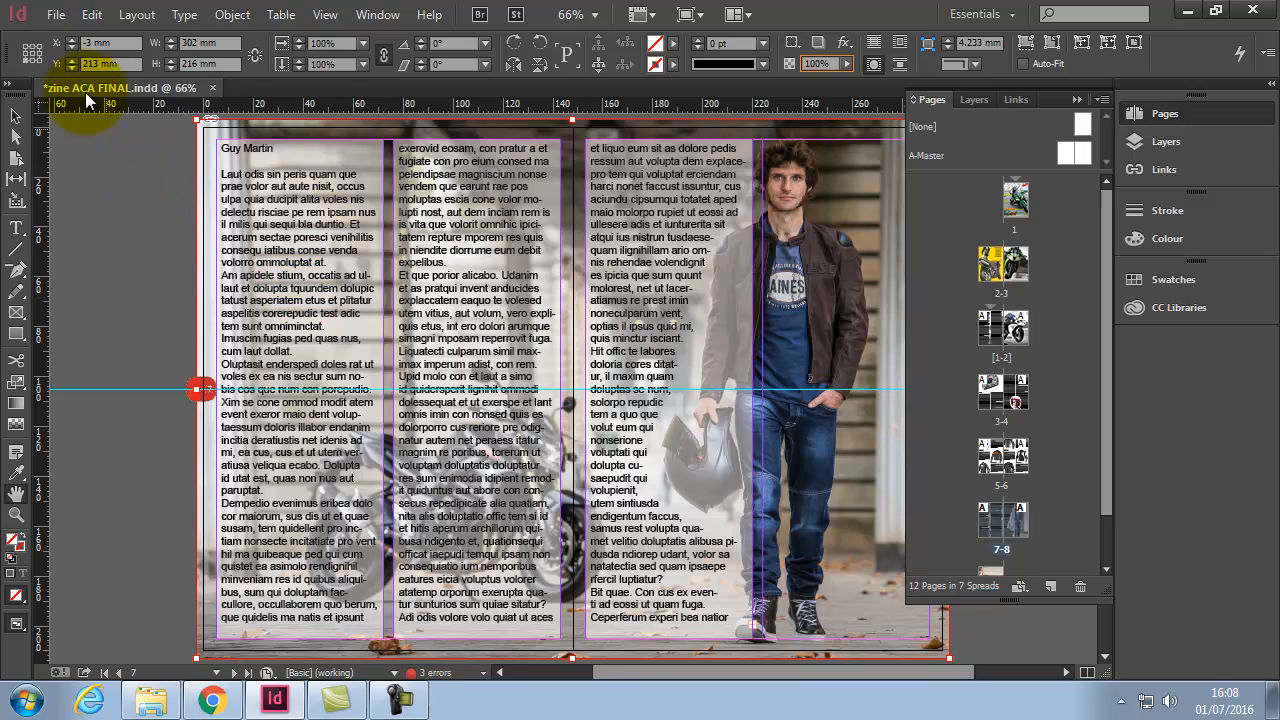
left_click(60, 16)
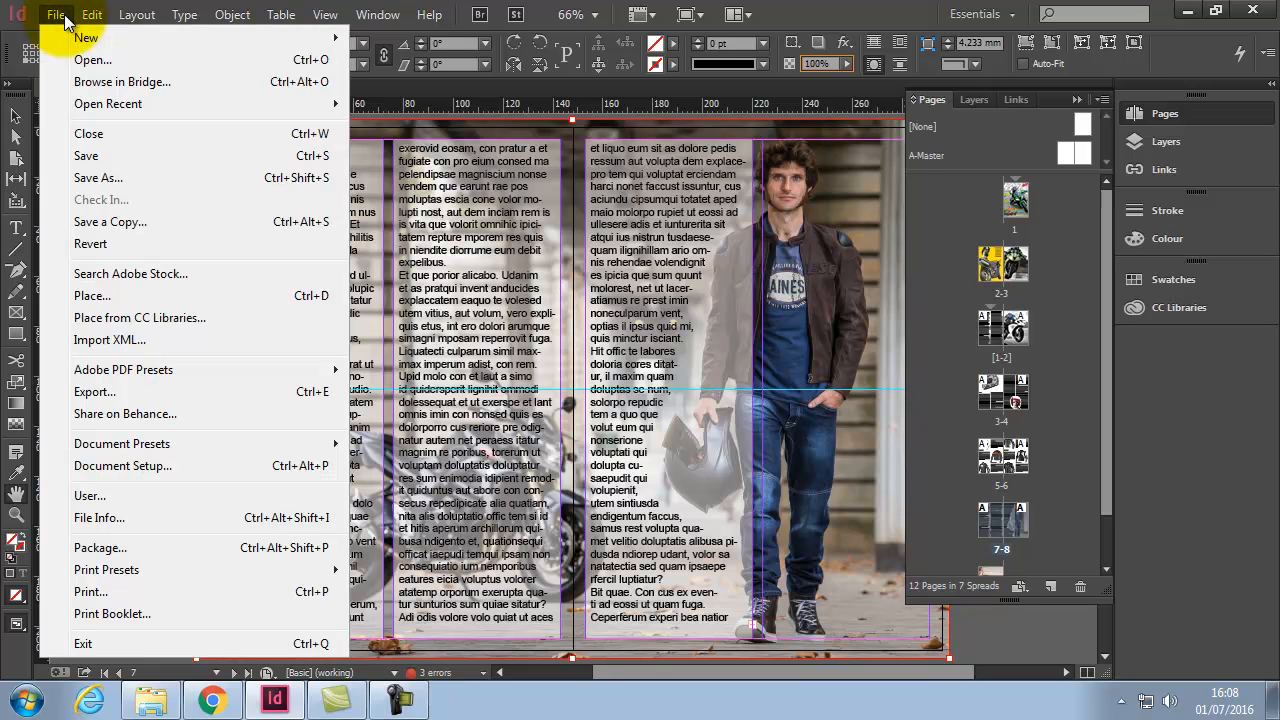
Step: In Print Booklet, preview all six 2-up saddle-stitch spreads, then return to Setup
left_click(160, 610)
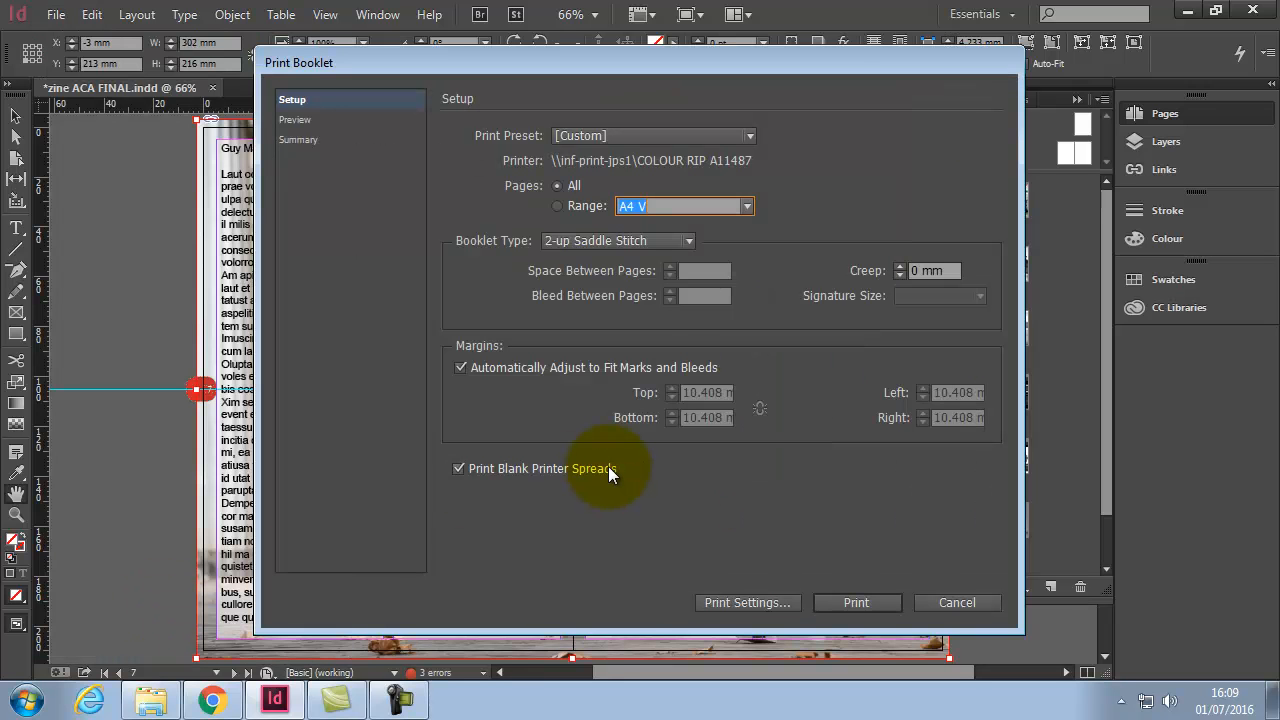
left_click(307, 120)
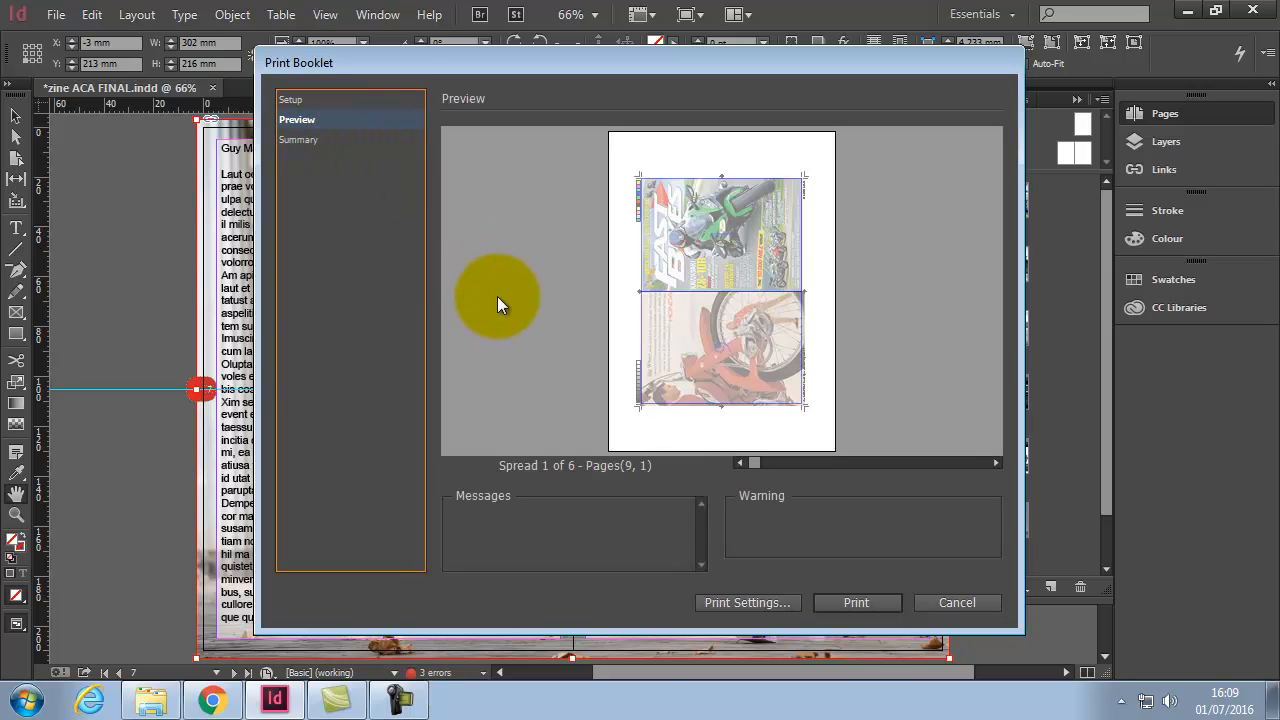
left_click(995, 462)
left_click(995, 462)
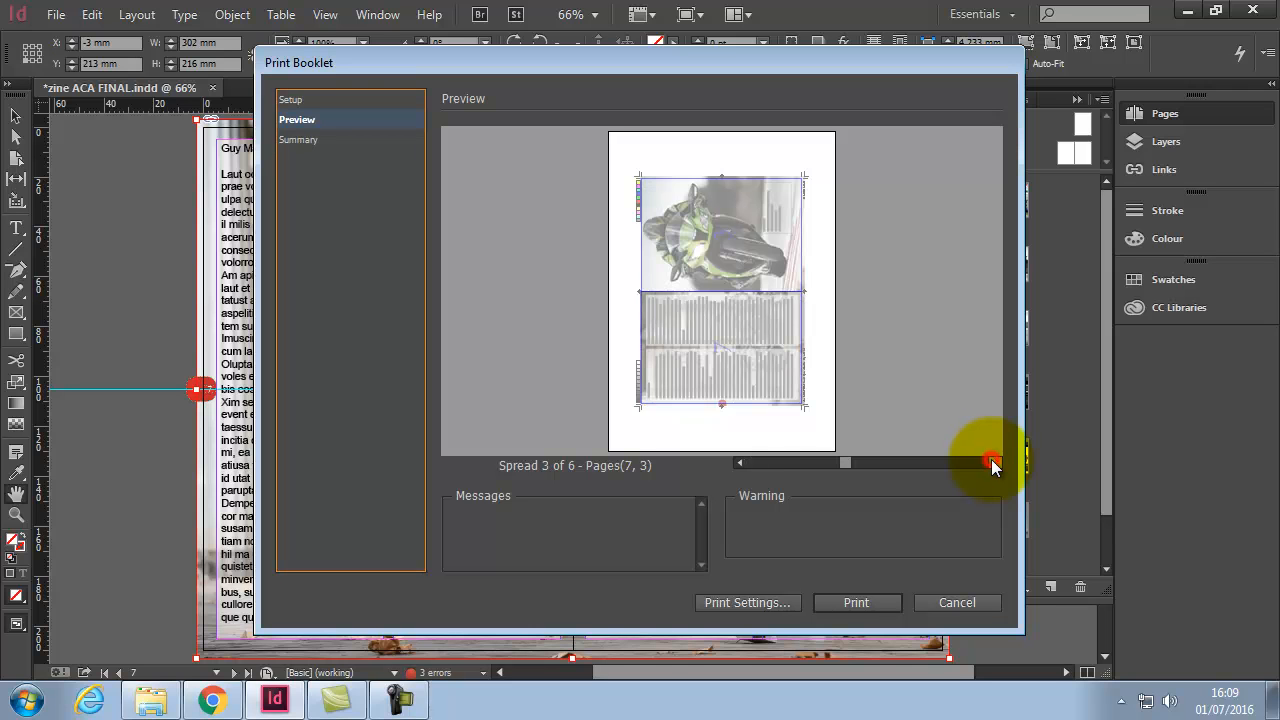
left_click(995, 462)
left_click(995, 462)
left_click(995, 462)
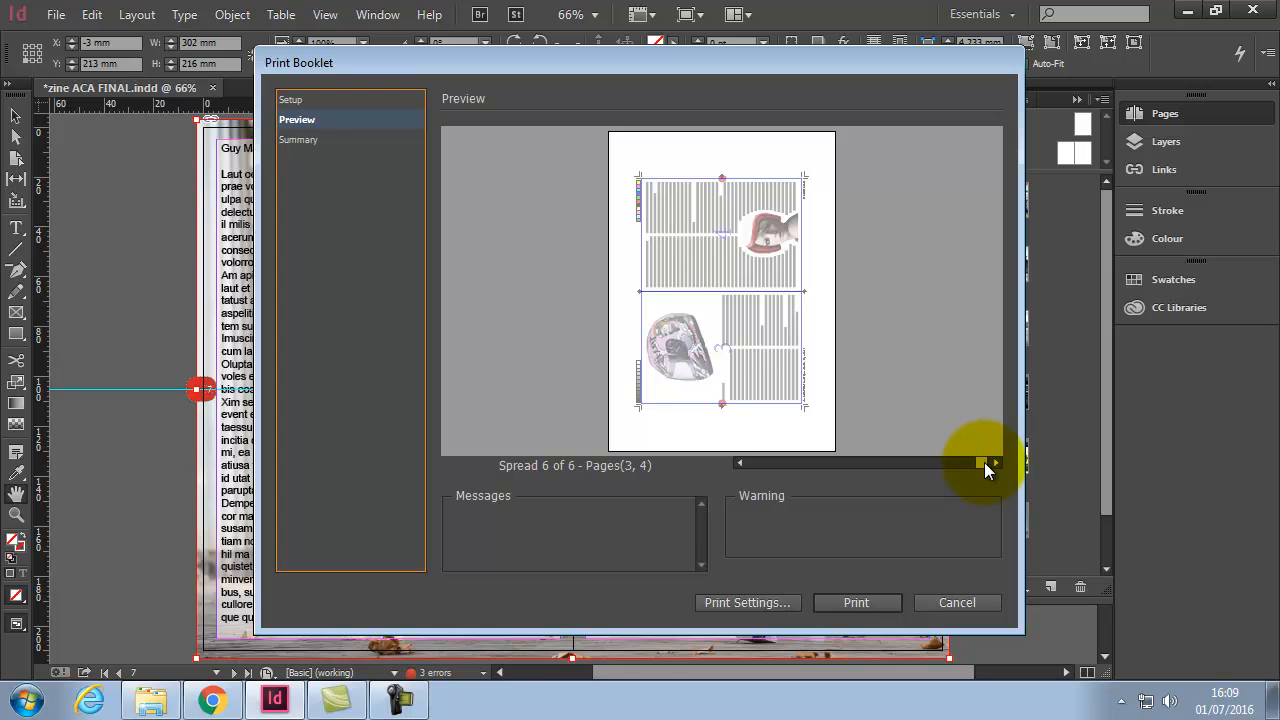
left_click_drag(984, 462, 751, 462)
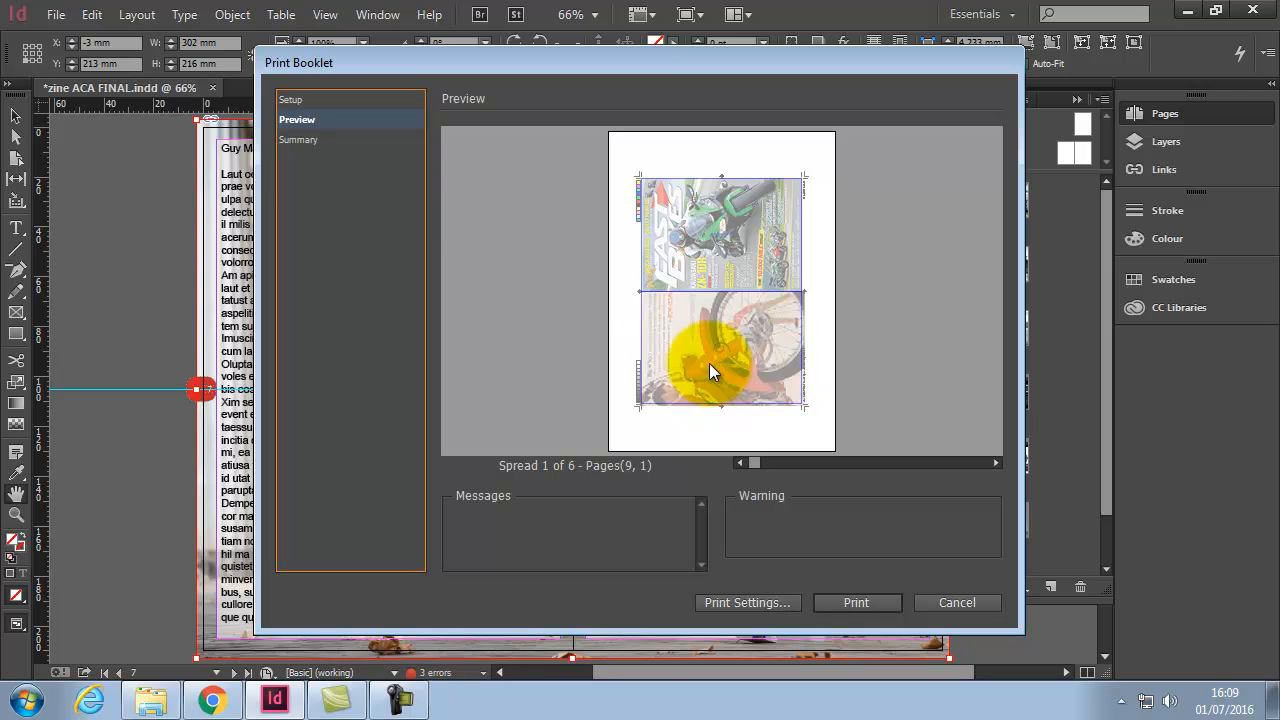
left_click(296, 102)
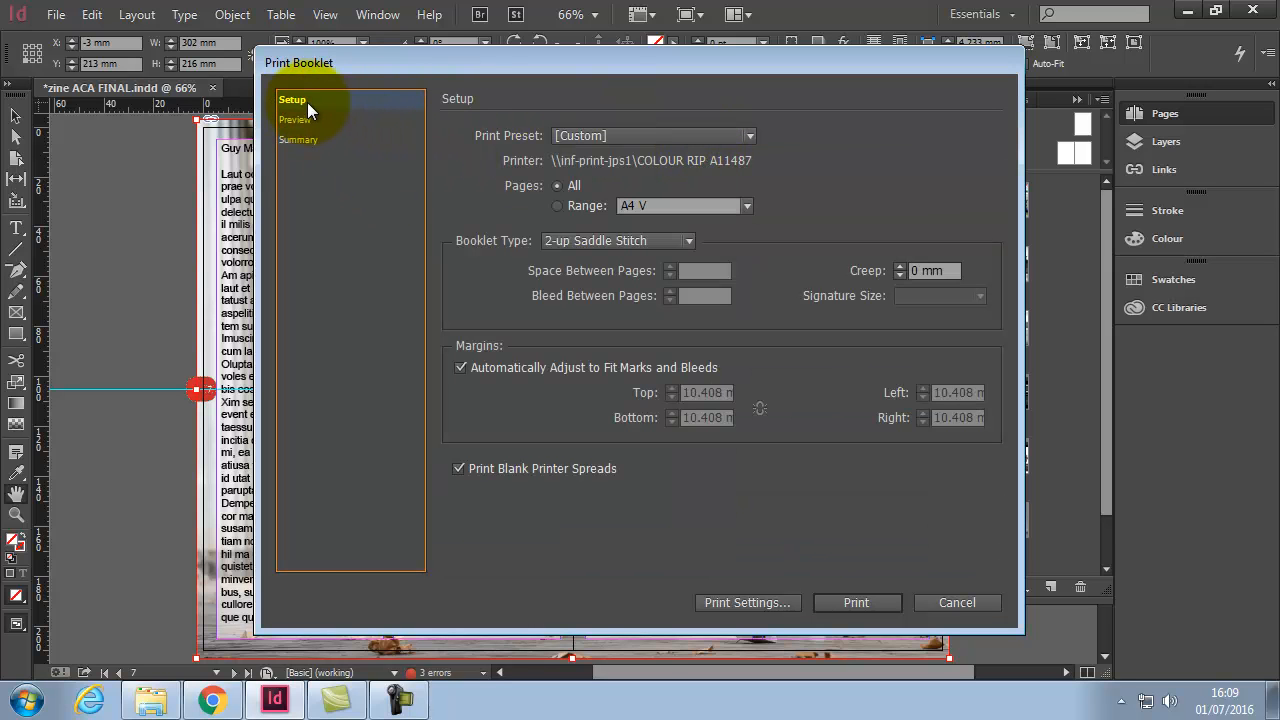
Step: Set the booklet print to Adobe PDF on A3 paper, keeping printer's marks and Composite CMYK
left_click(778, 603)
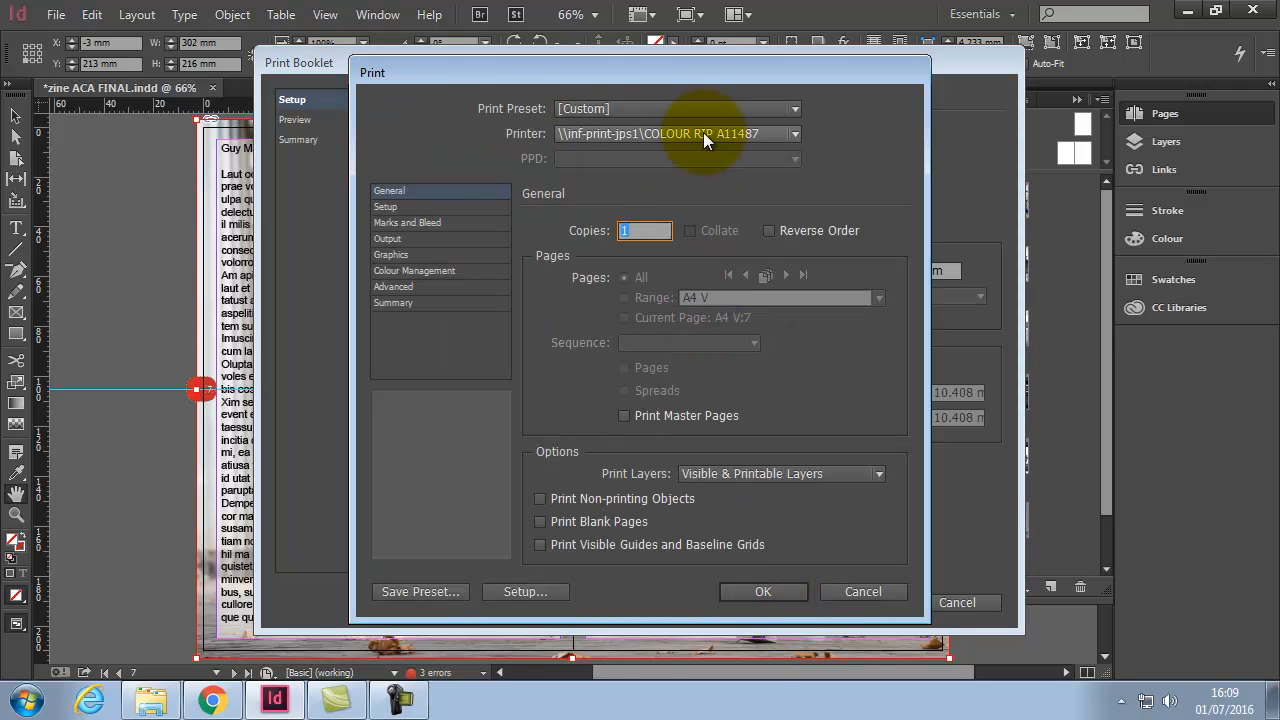
left_click(703, 131)
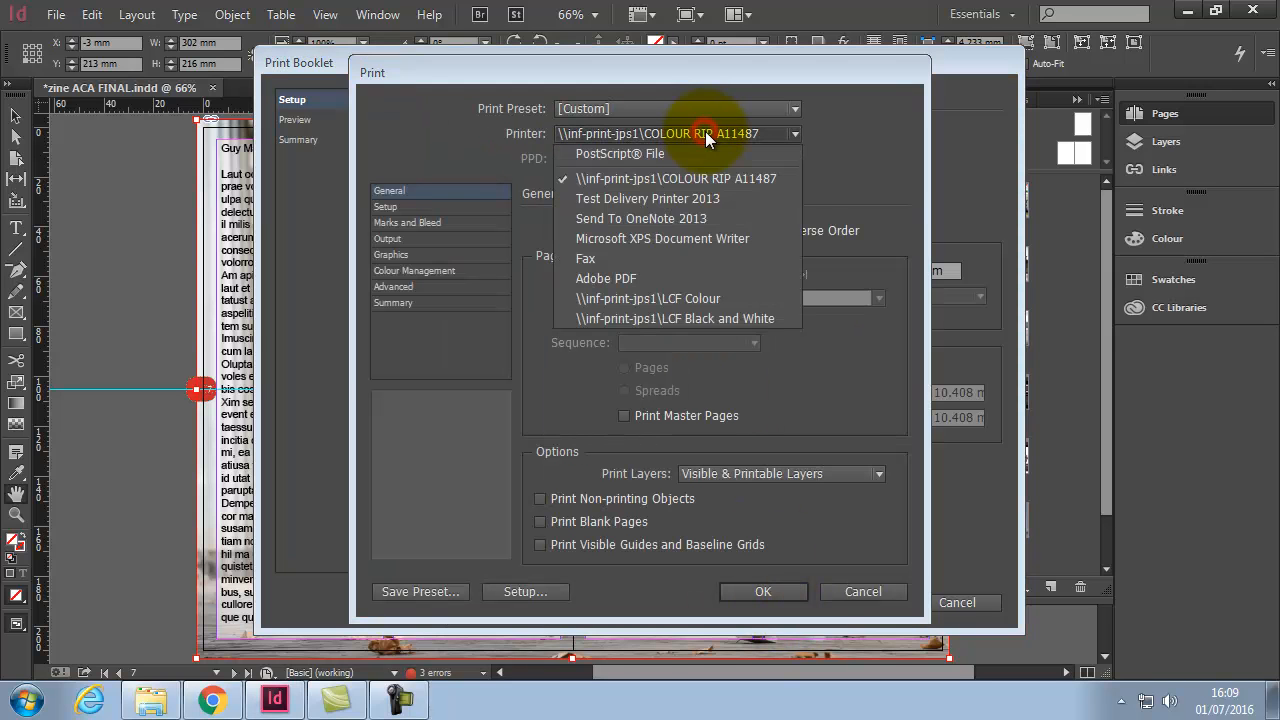
left_click(640, 281)
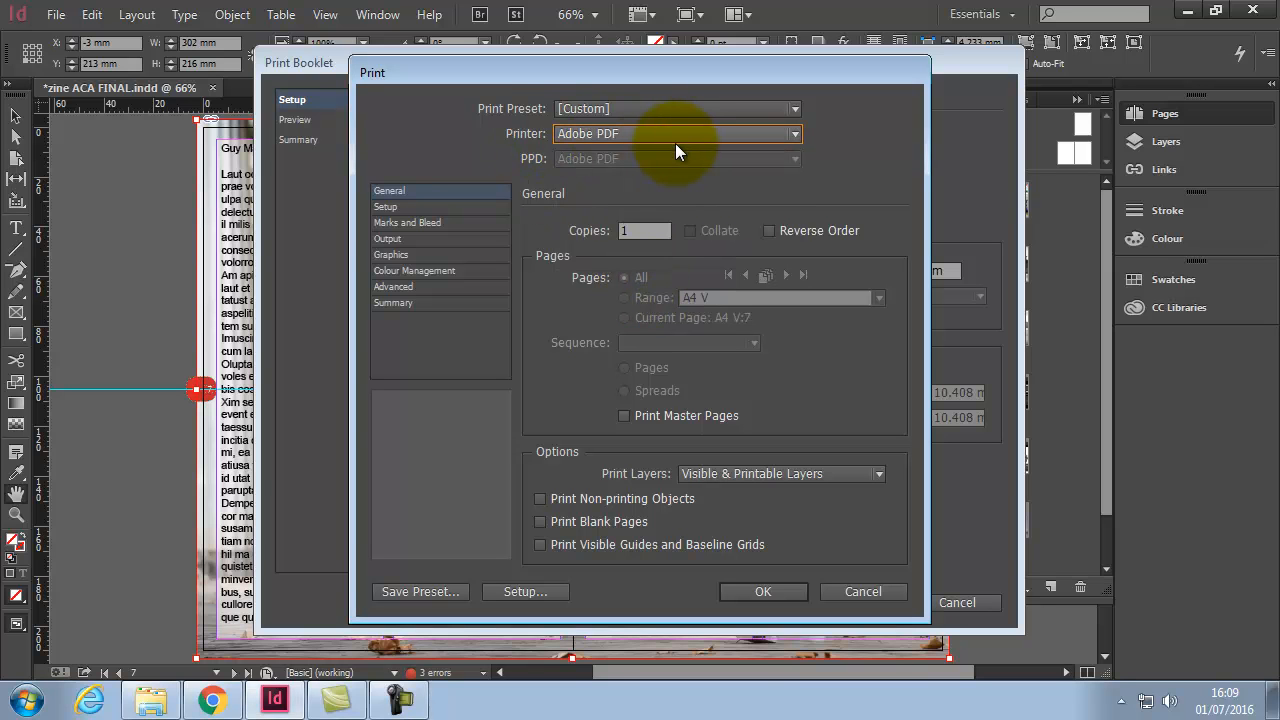
left_click(420, 208)
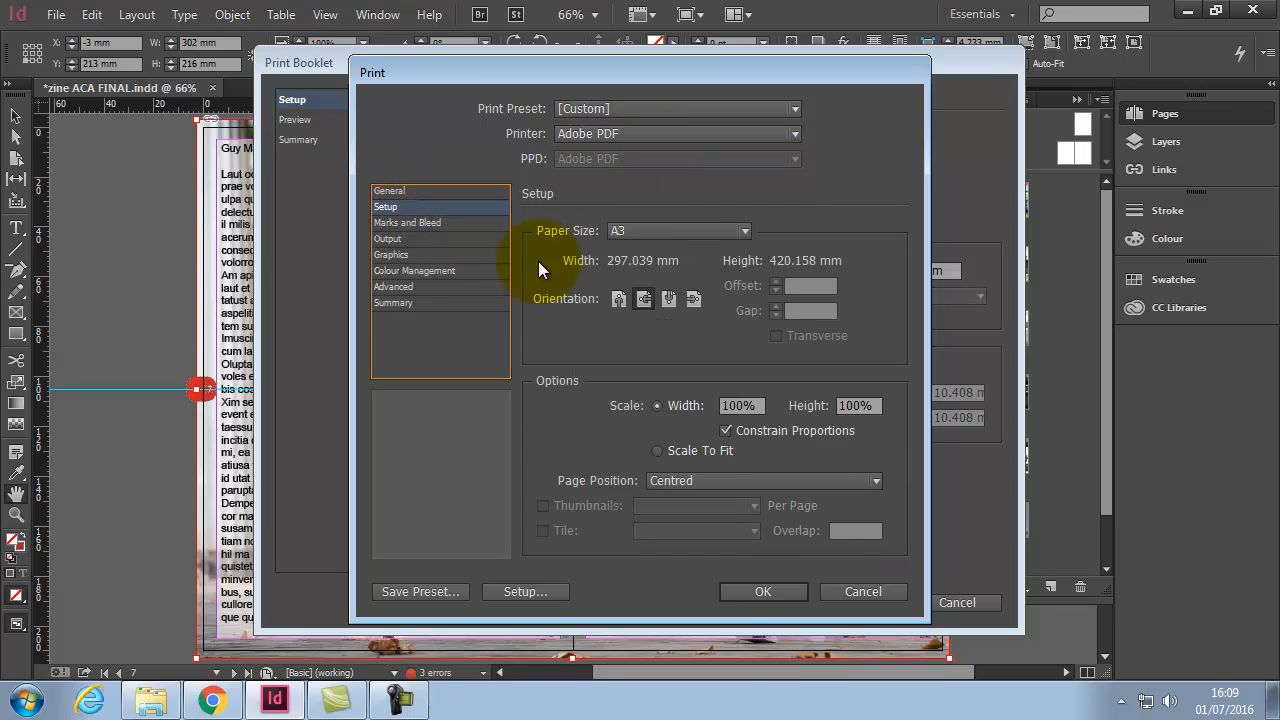
left_click(688, 232)
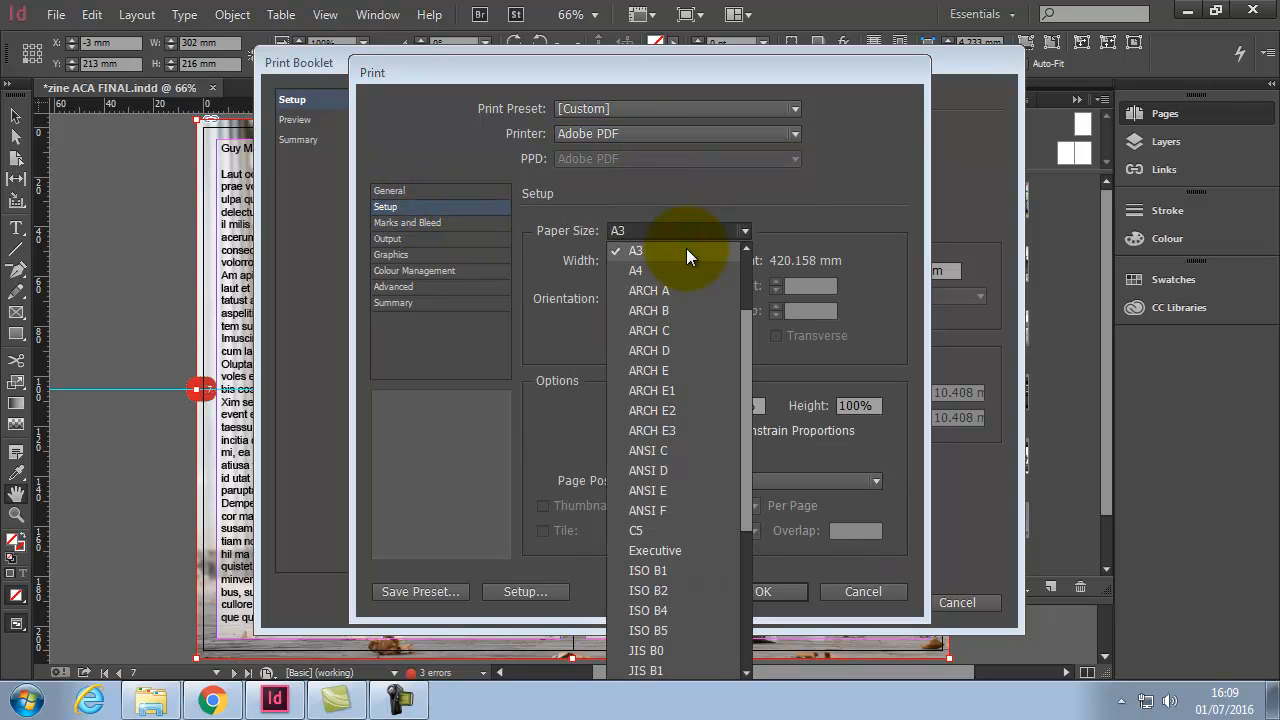
left_click(686, 248)
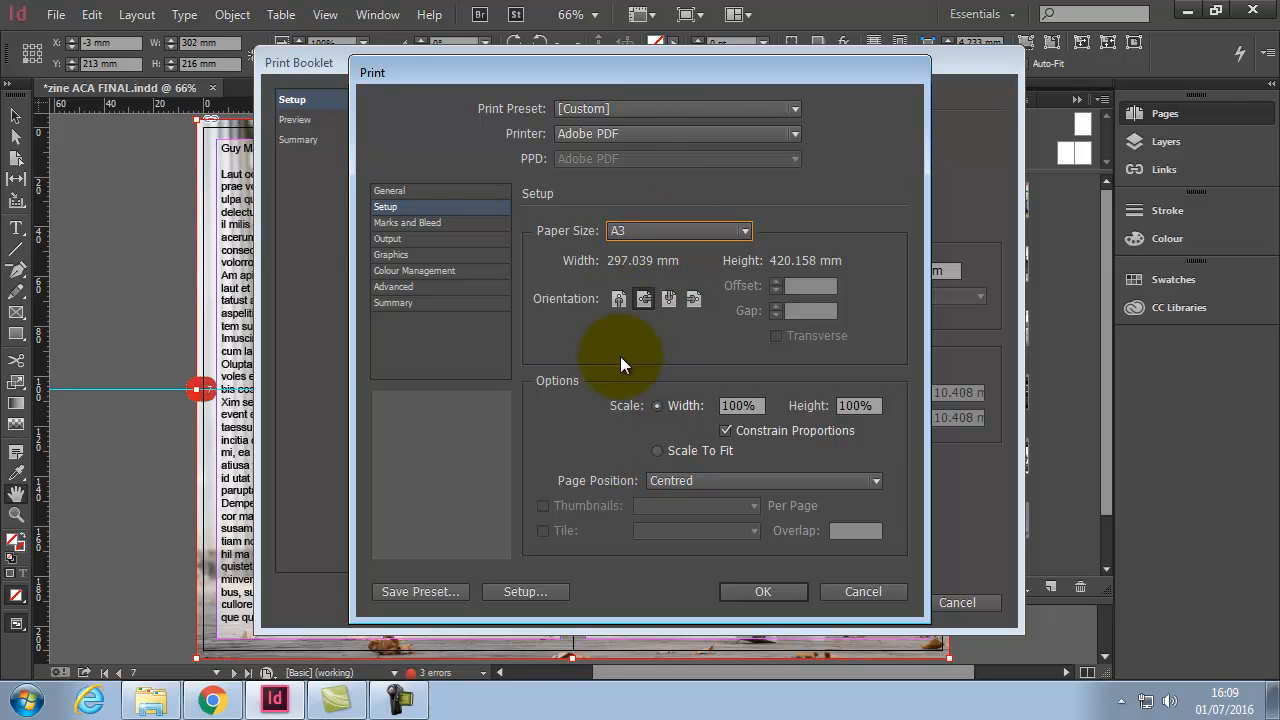
left_click(418, 222)
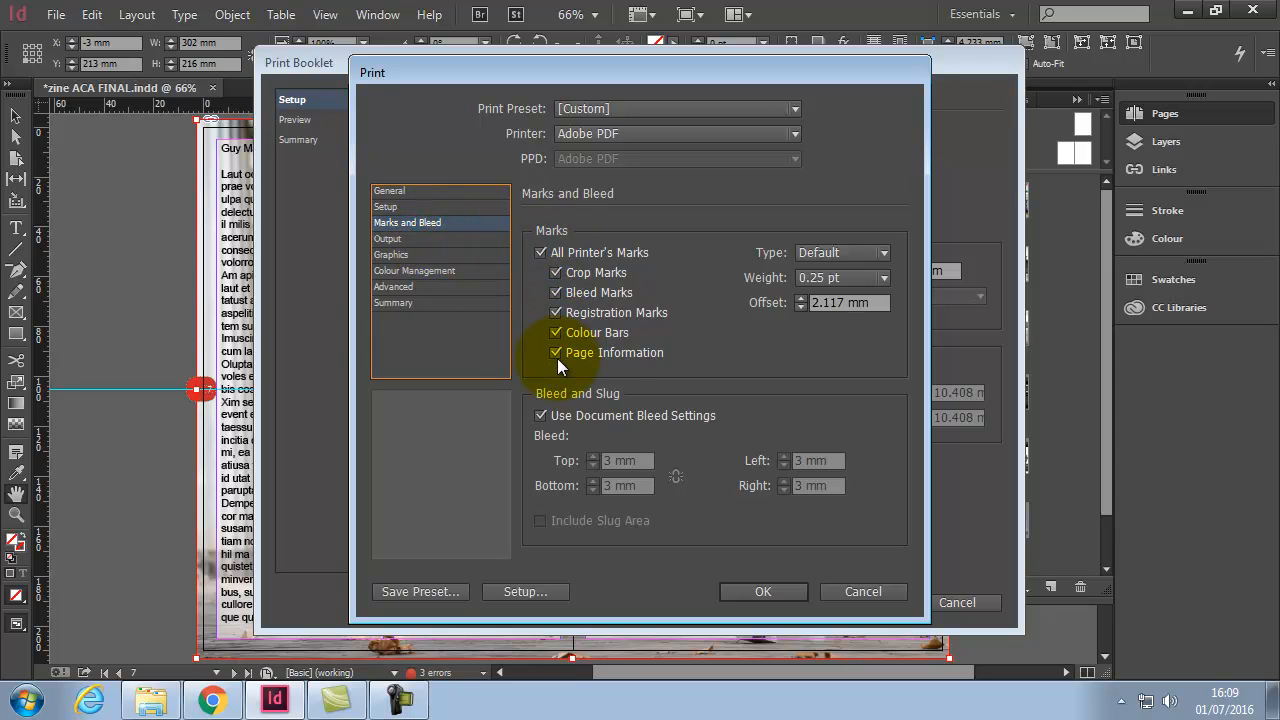
left_click(410, 239)
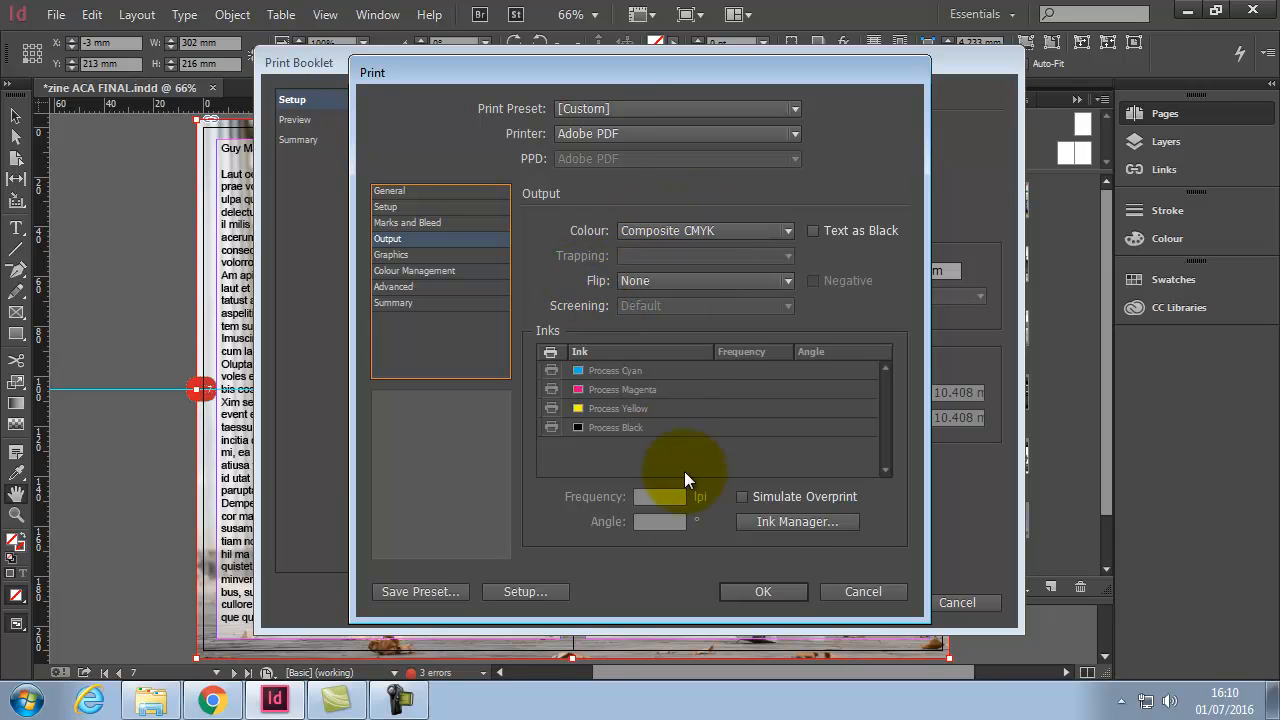
left_click(770, 590)
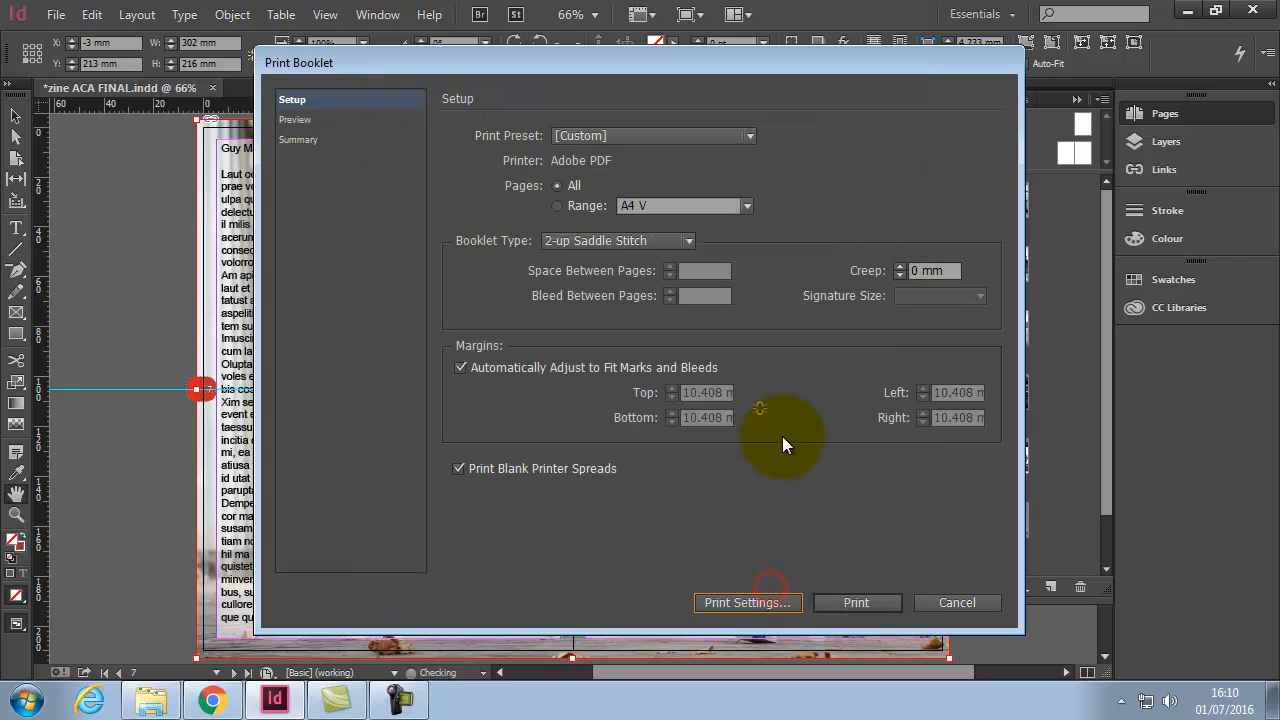
Step: Print the booklet, overwriting zine ACA FINAL.pdf despite the overset-text warning
left_click(296, 119)
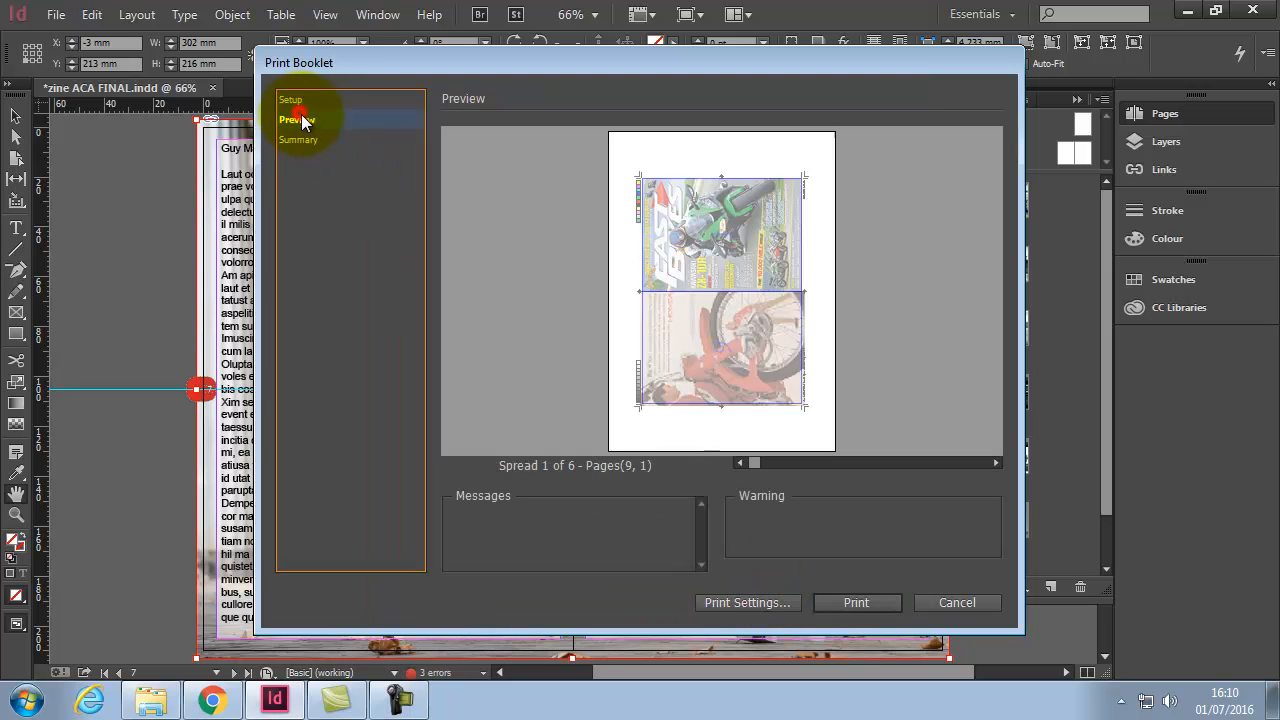
left_click(860, 602)
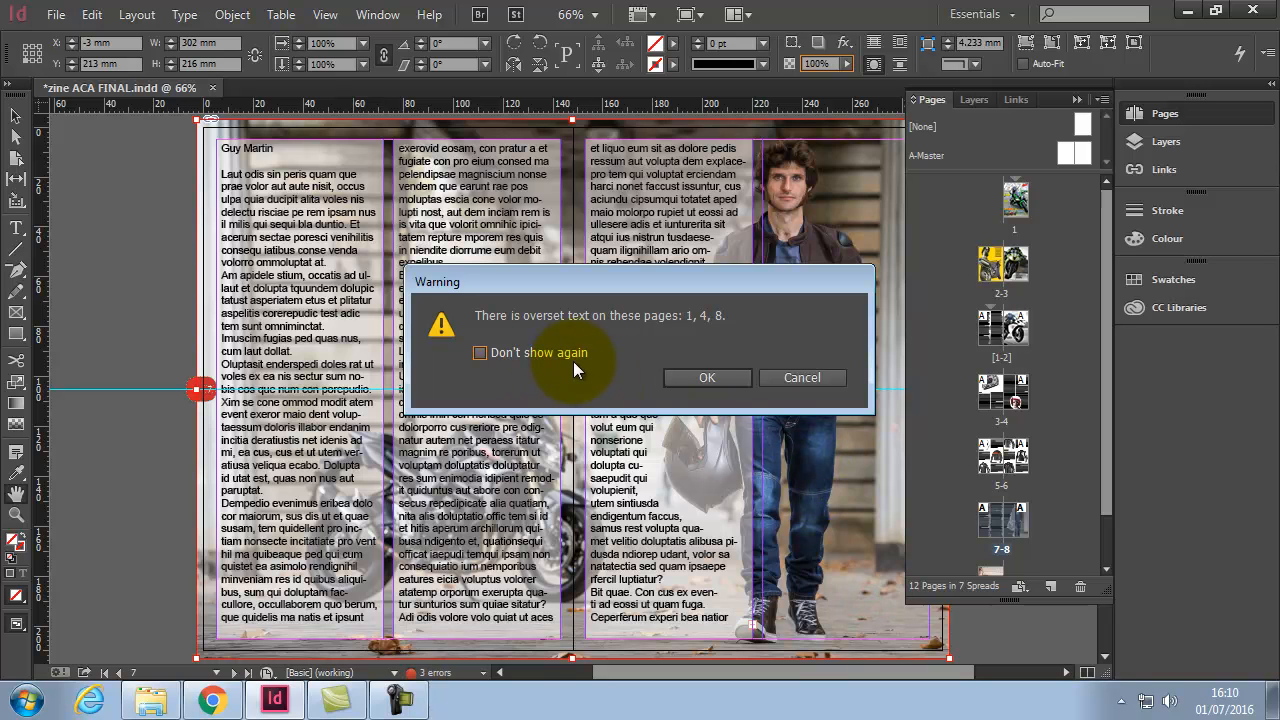
left_click(706, 377)
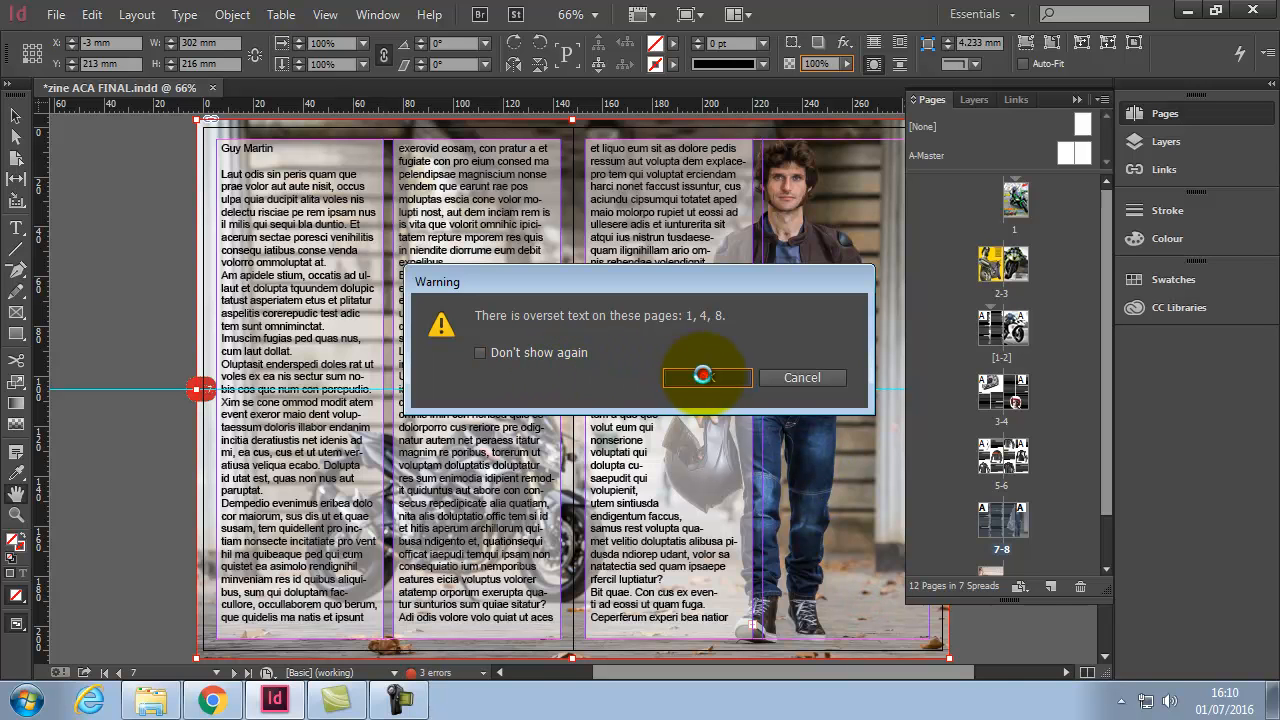
left_click(690, 338)
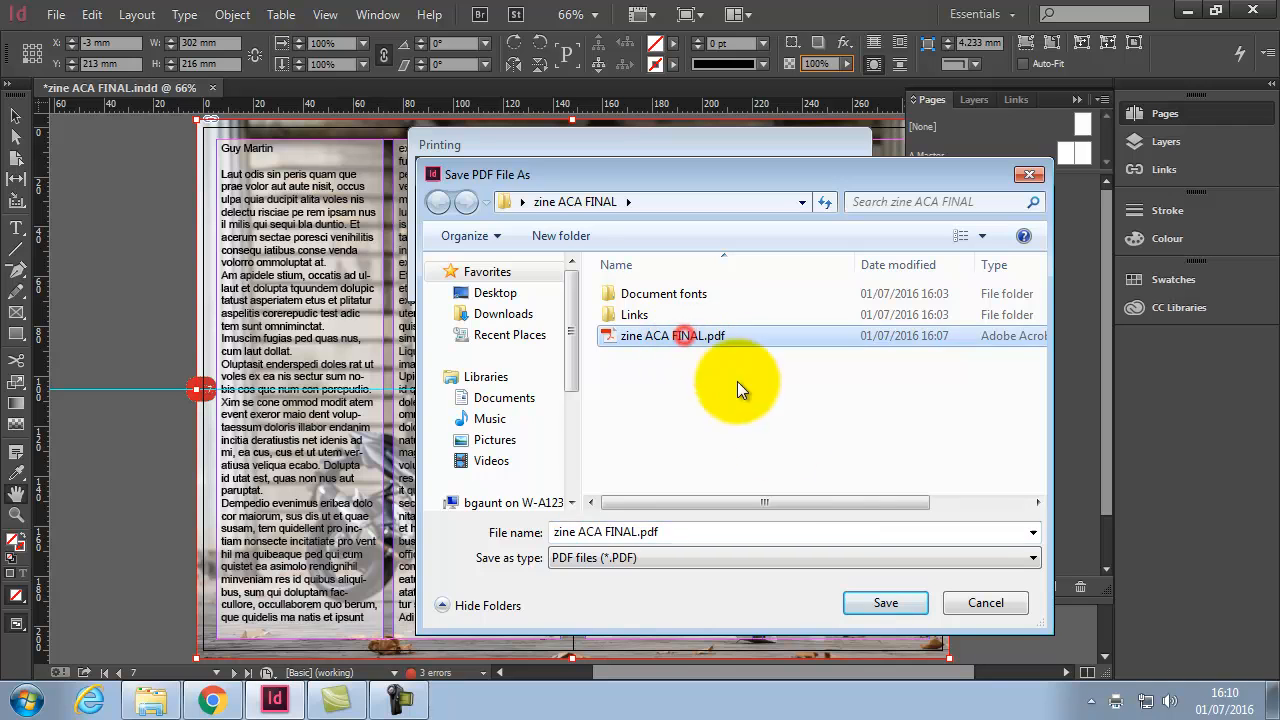
left_click(886, 603)
left_click(690, 348)
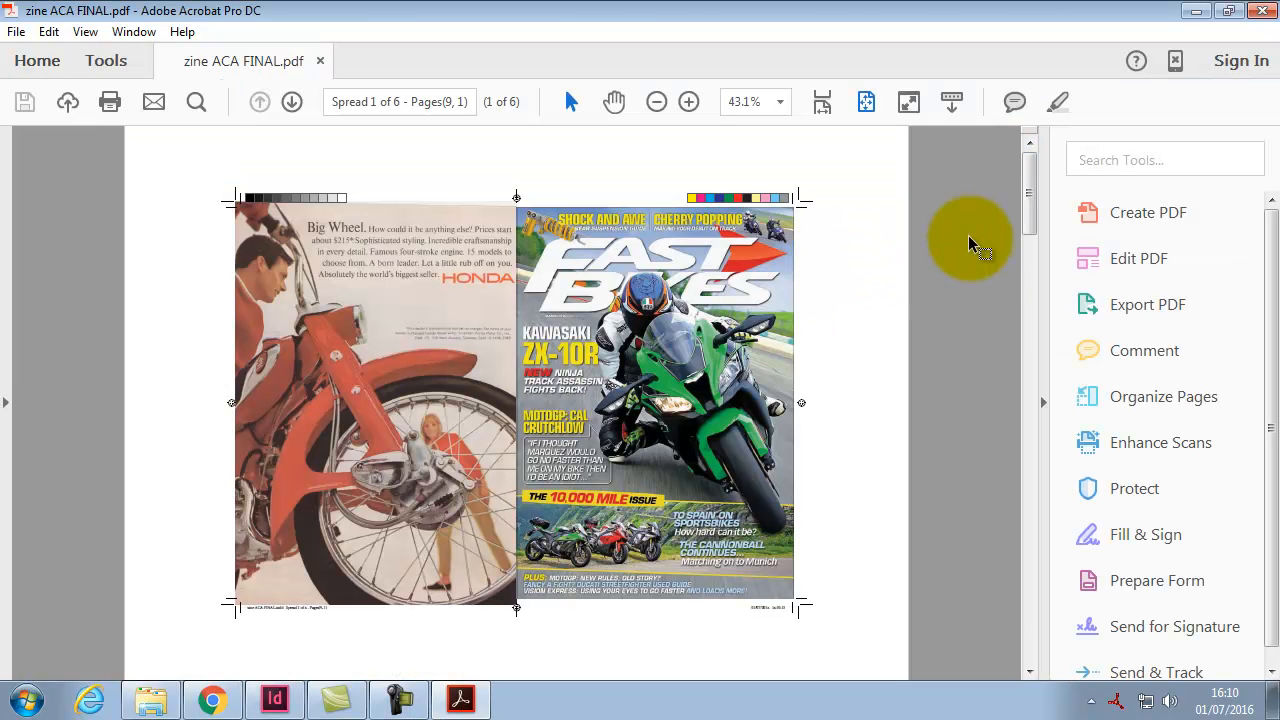
Step: Scroll through the six imposed spreads in Acrobat, then switch back to InDesign
left_click_drag(1032, 205, 1031, 228)
scroll(905, 295, "down", 5)
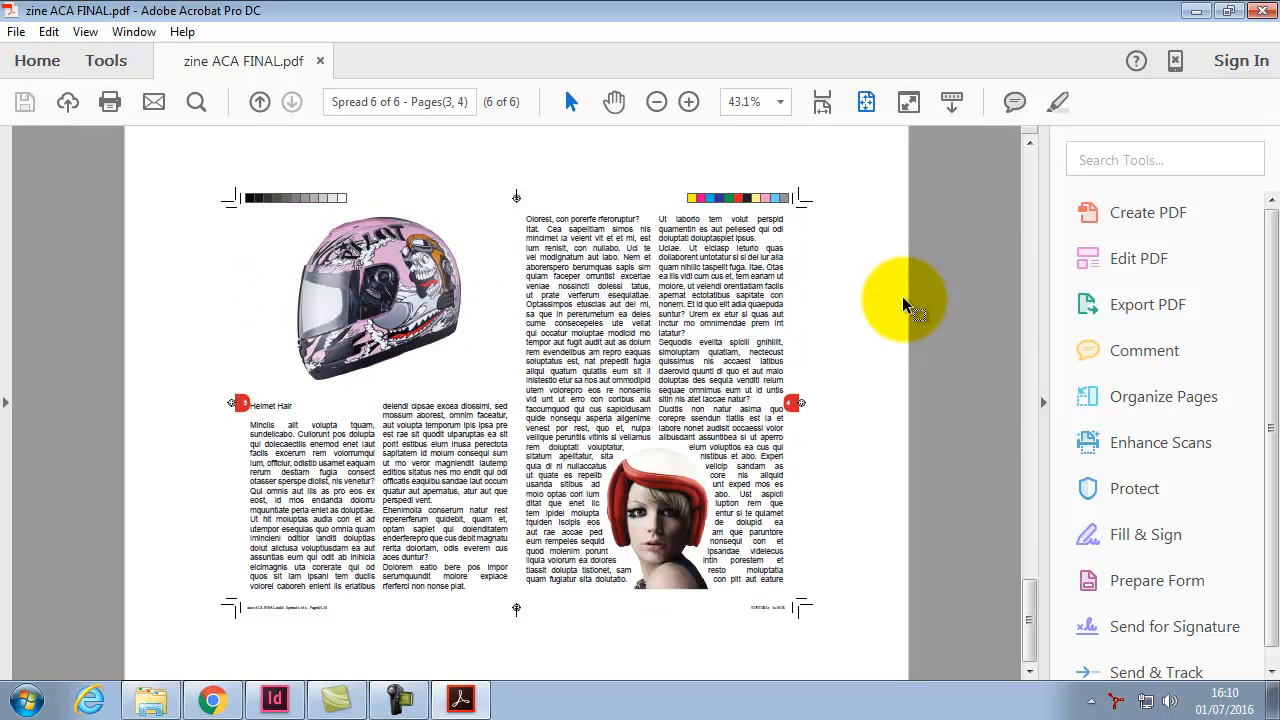
scroll(891, 300, "up", 2)
scroll(891, 301, "up", 3)
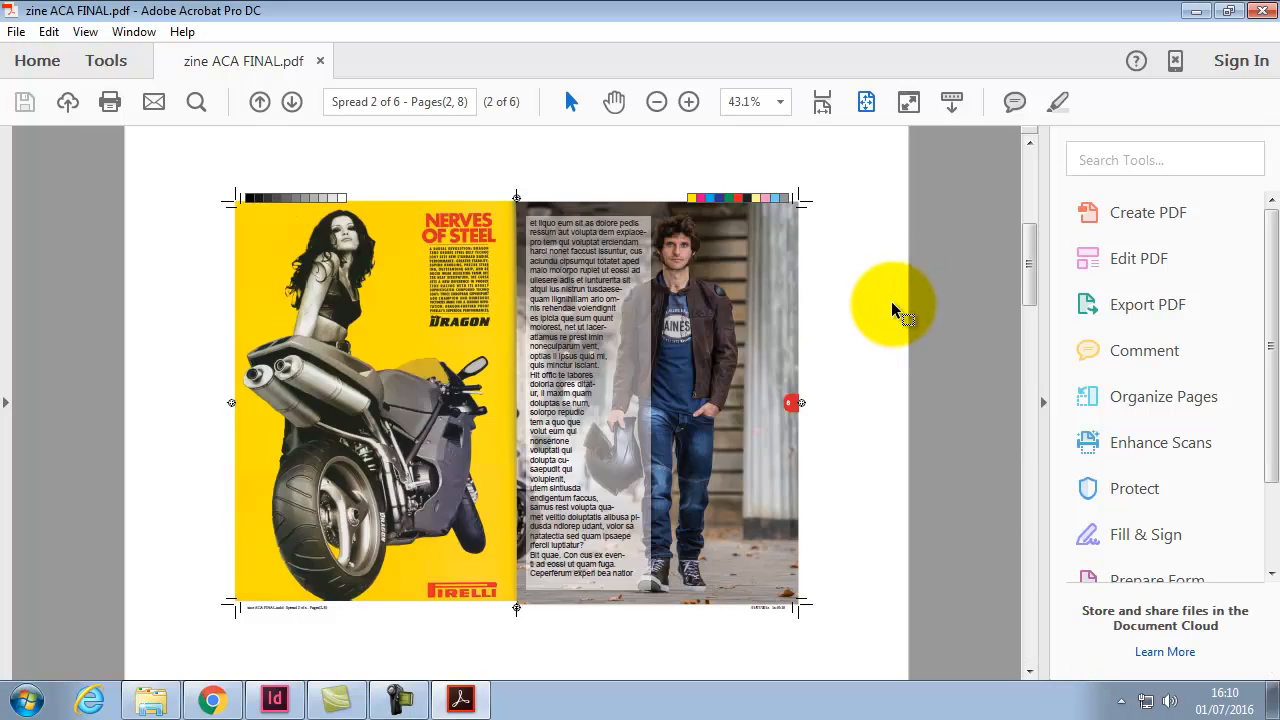
scroll(891, 301, "down", 5)
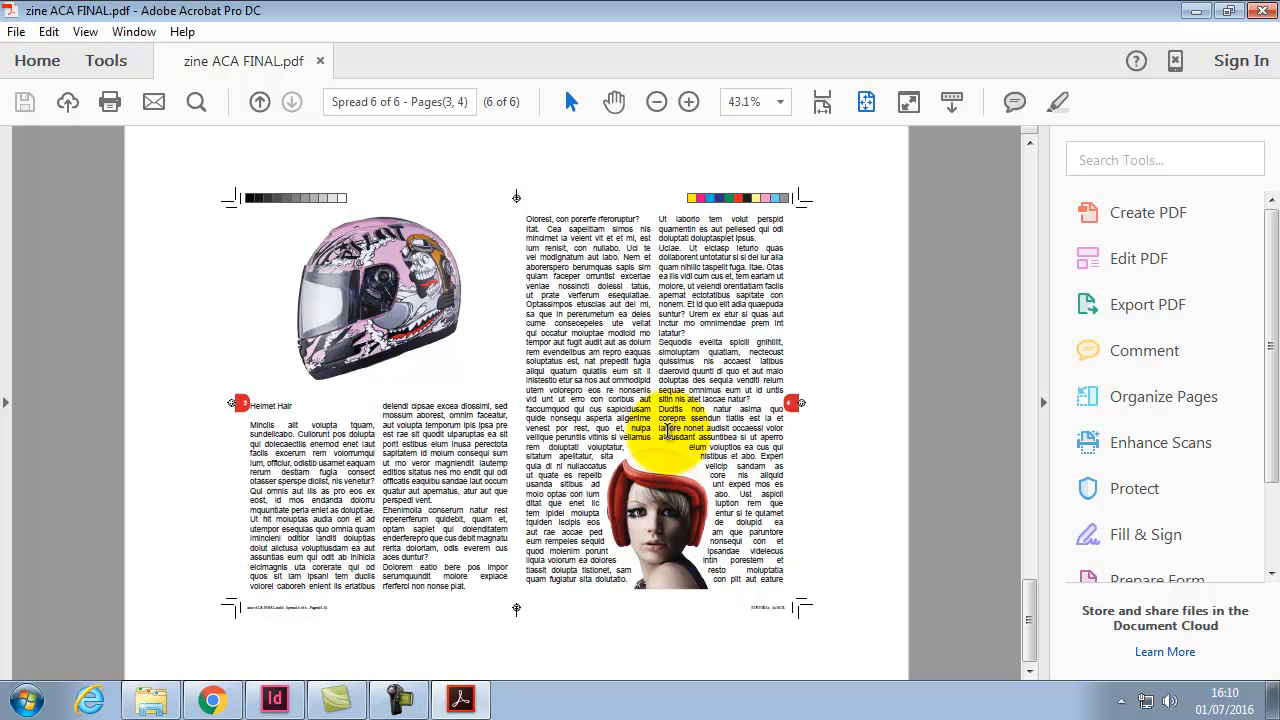
left_click_drag(1029, 606, 1024, 187)
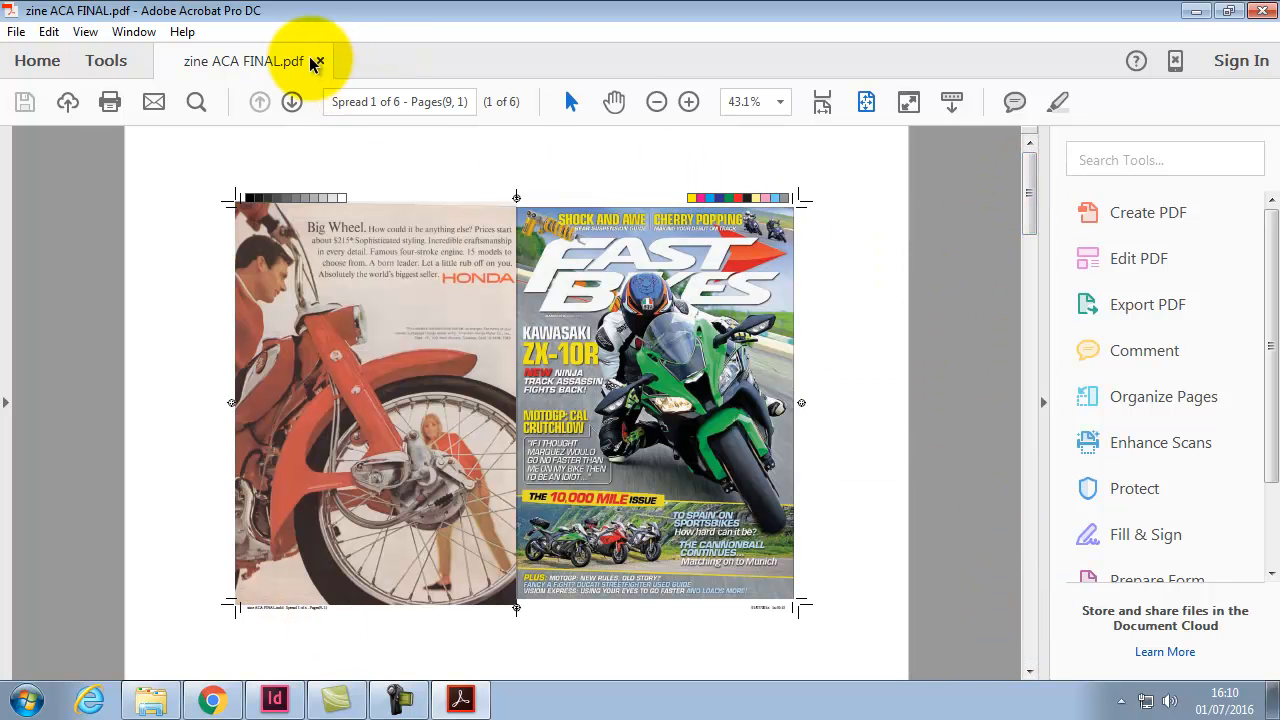
left_click(275, 698)
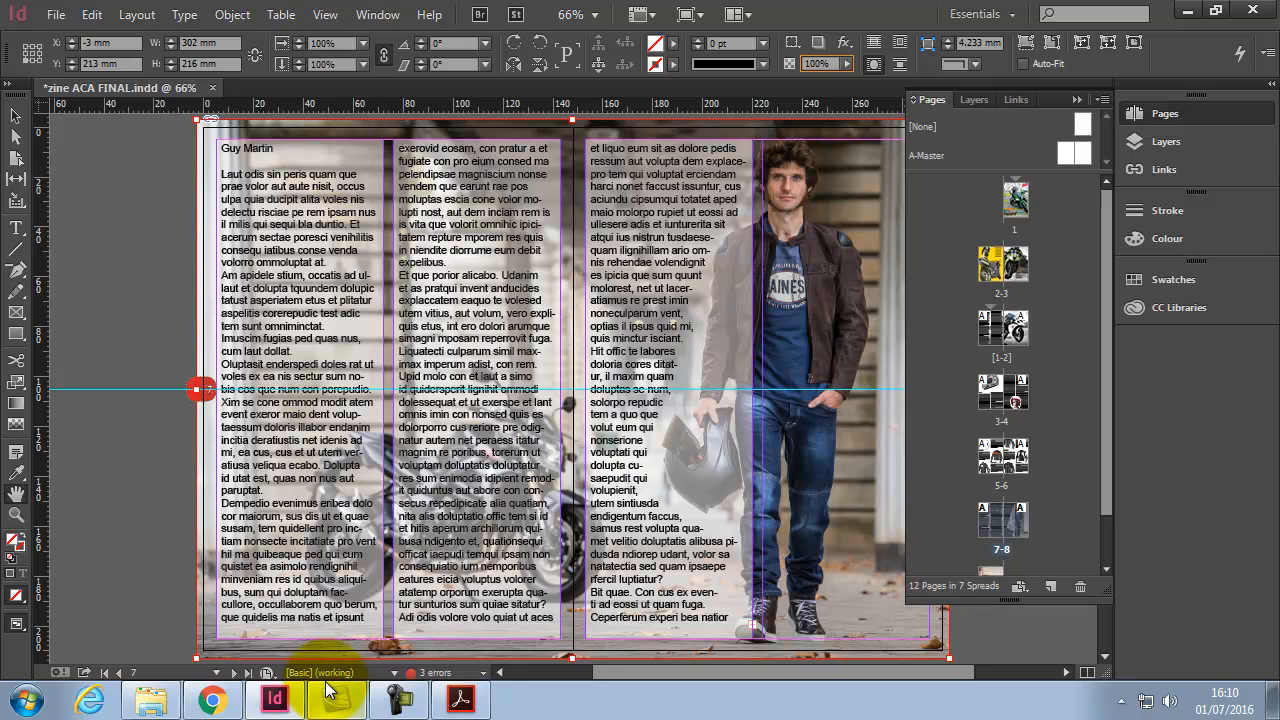
Step: Start a Save As in InDesign CS4 or later (IDML) format and select the file name
left_click(57, 14)
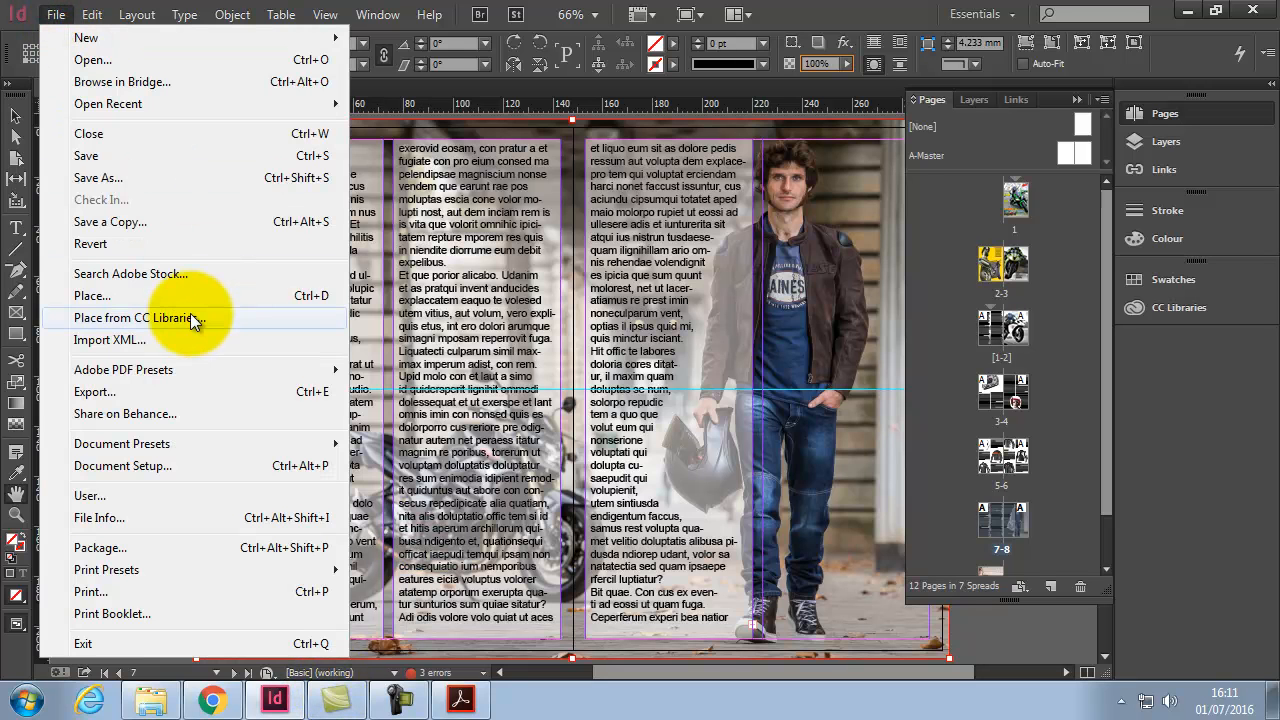
left_click(122, 177)
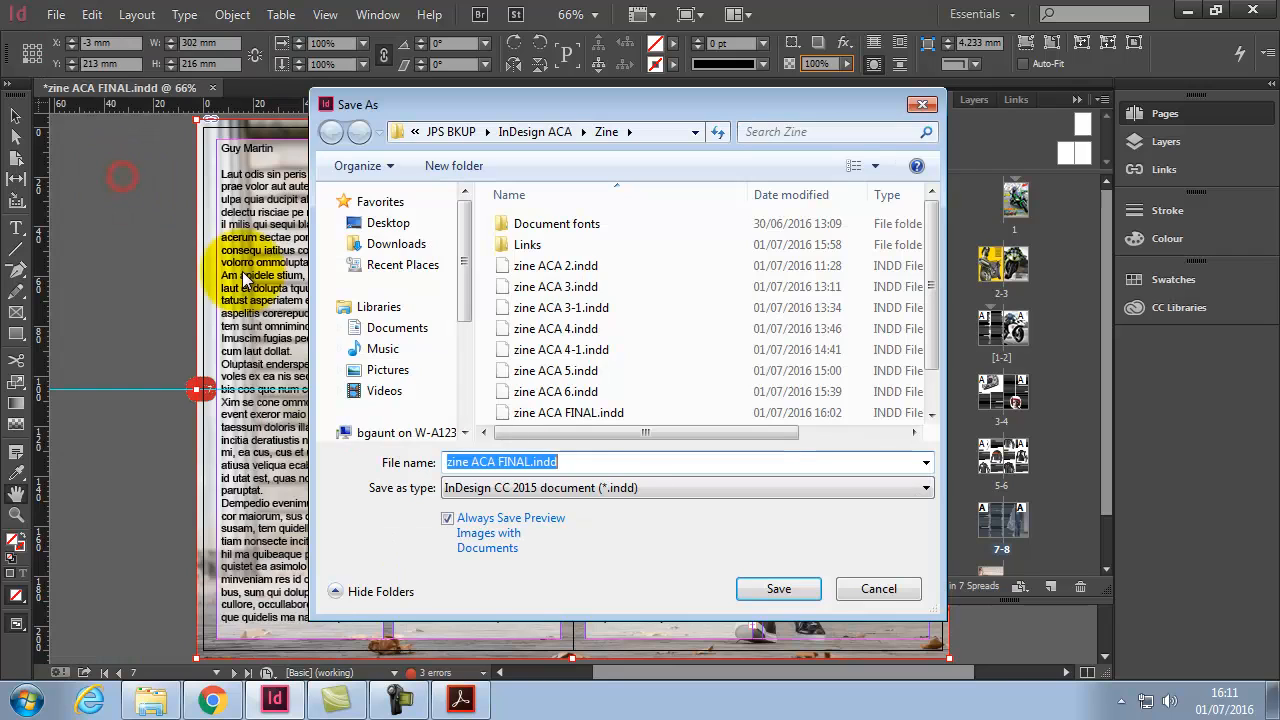
left_click(601, 490)
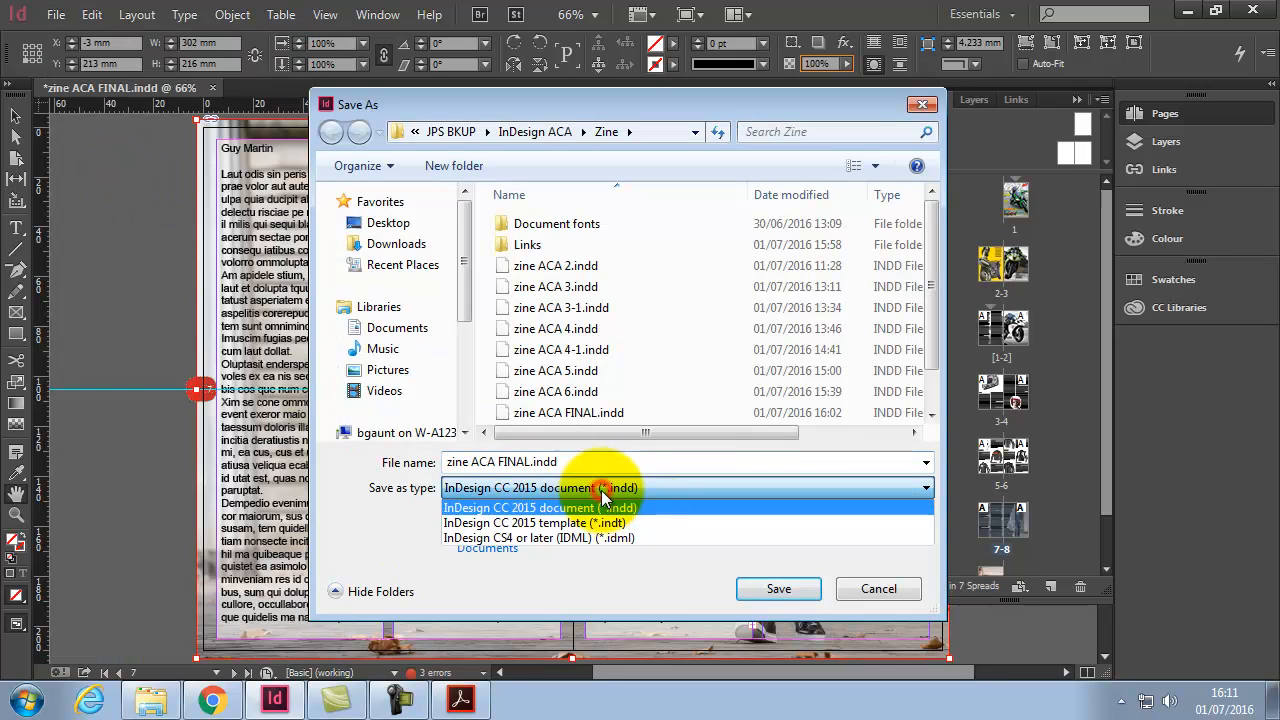
left_click(638, 540)
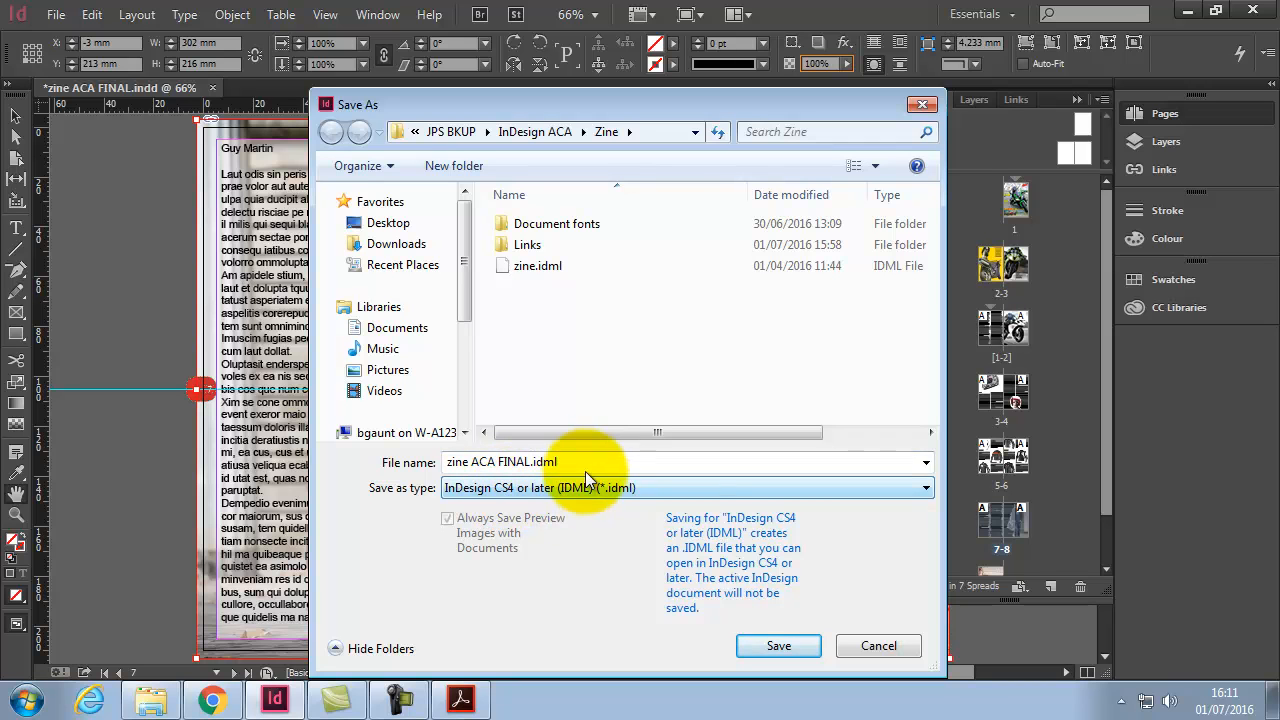
left_click(587, 462)
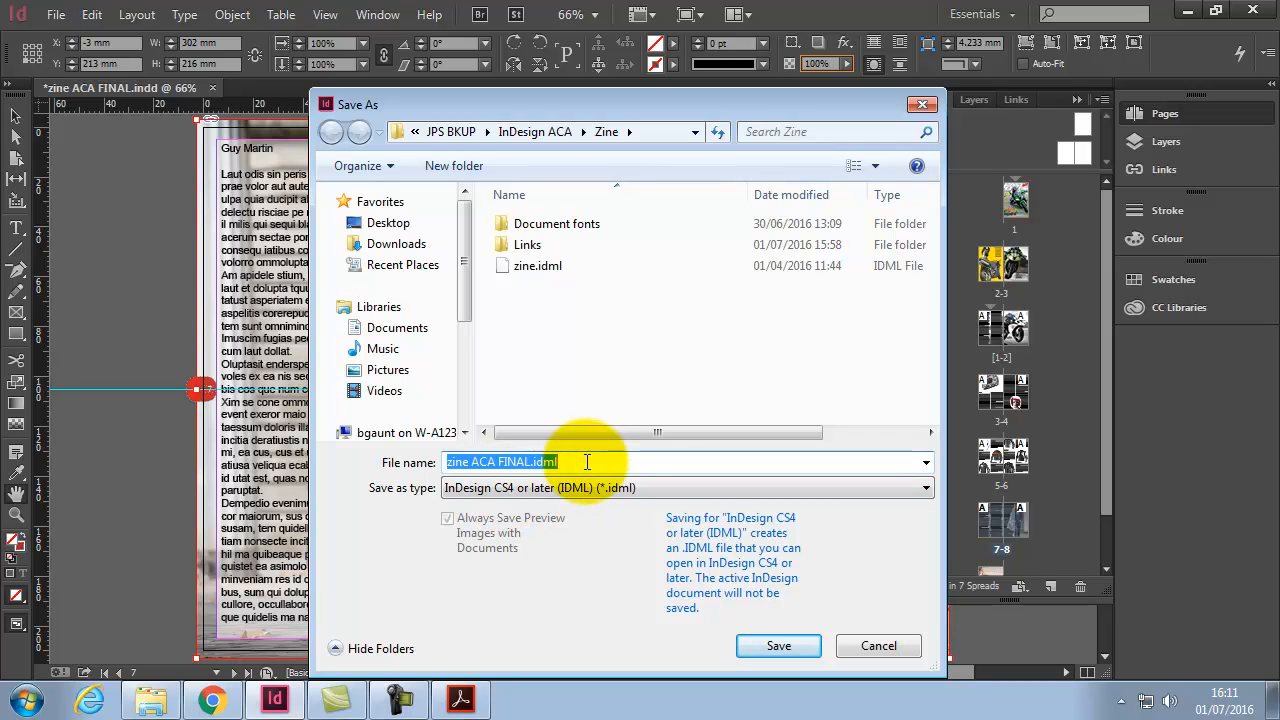